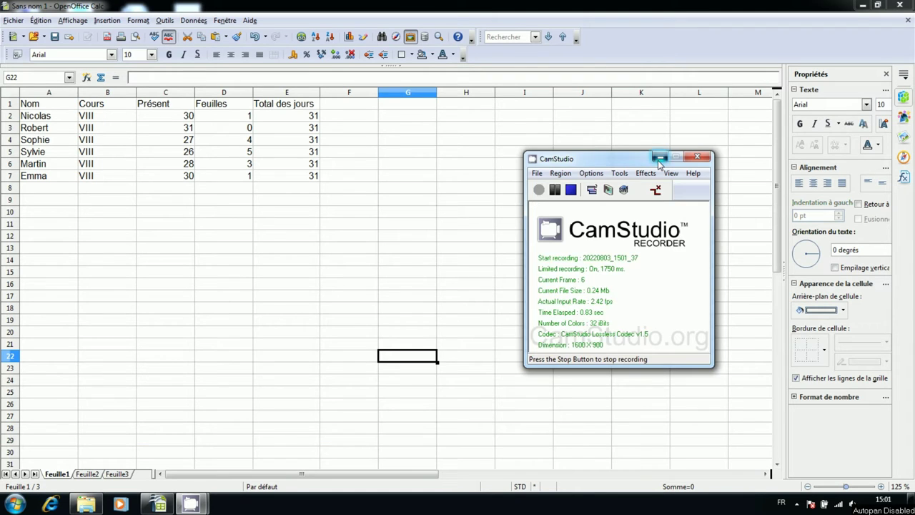
Step: Move the recorder aside and select A1:A7, from the Nom header down to Emma
click(659, 156)
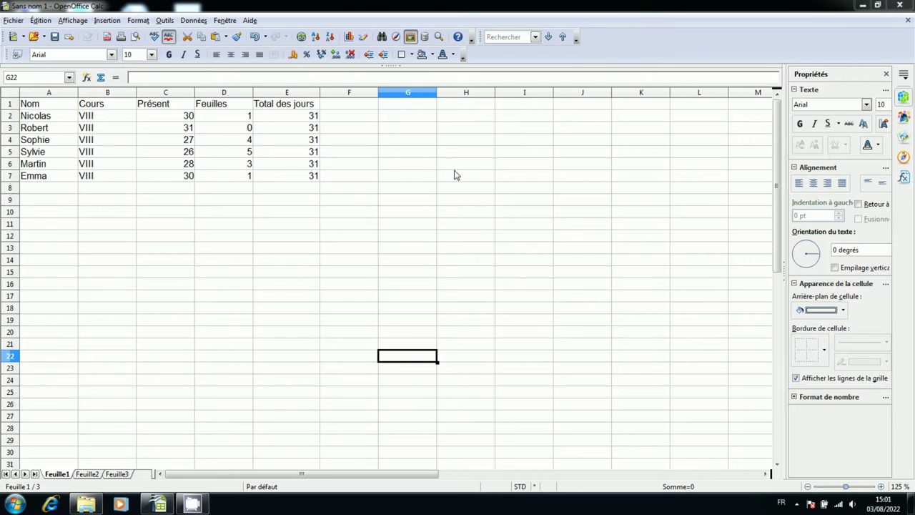
click(48, 116)
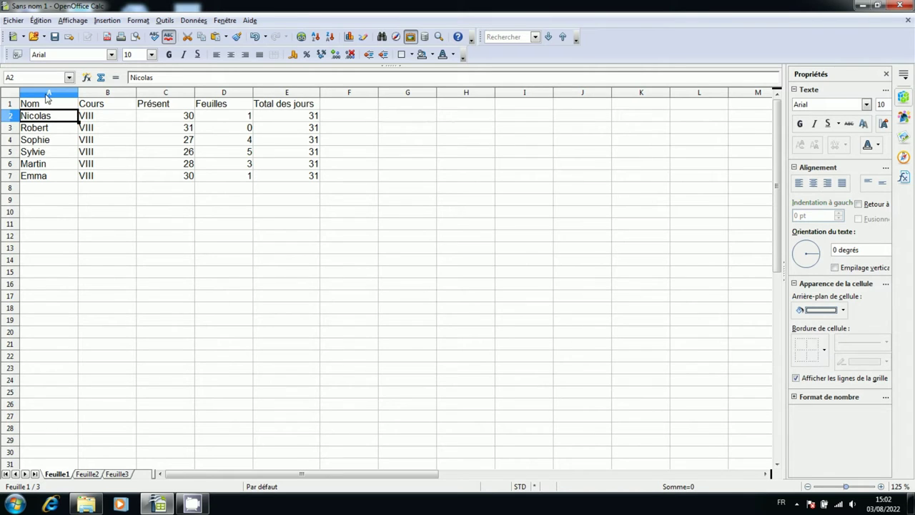
drag(47, 120, 48, 180)
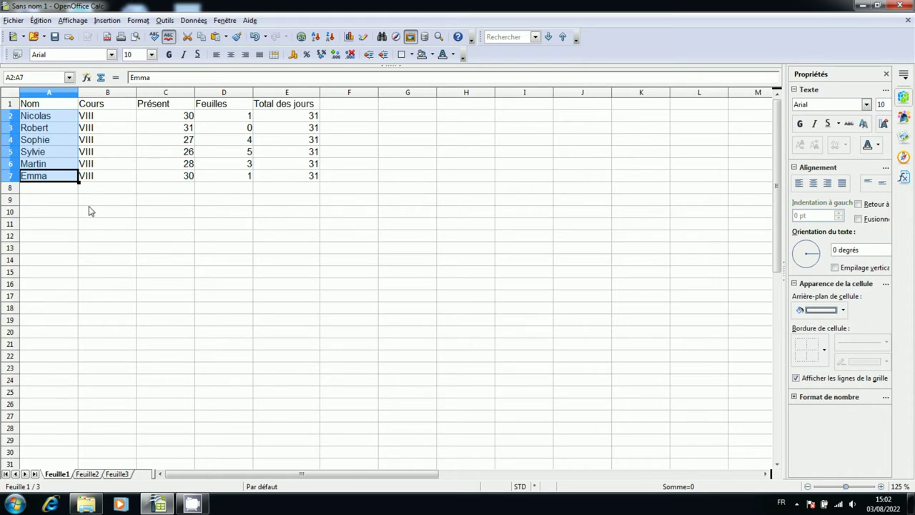
key(shift+Up)
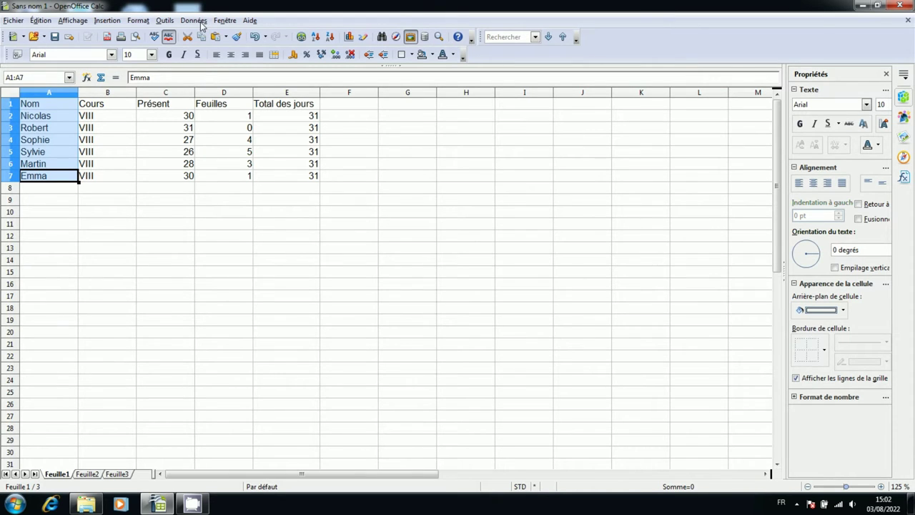
Step: Define the selected A1:A7 as a database range named 'Nom'
click(201, 25)
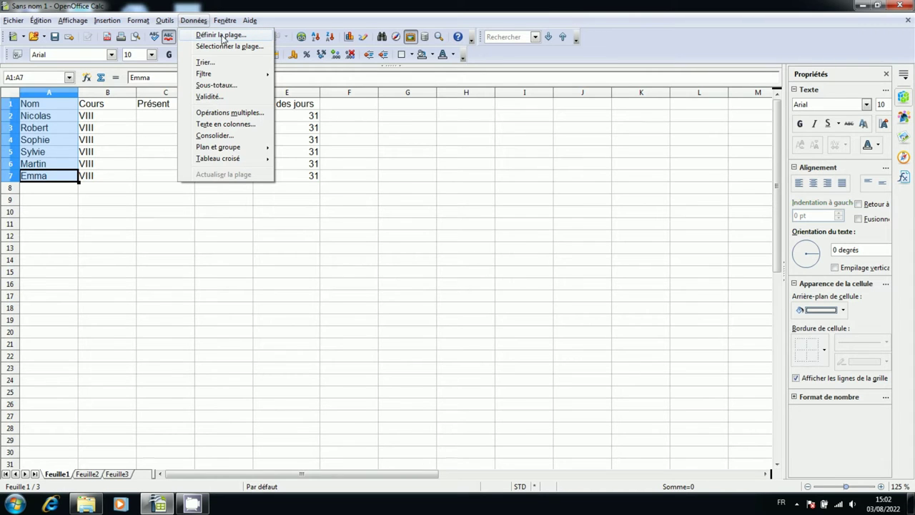
click(223, 36)
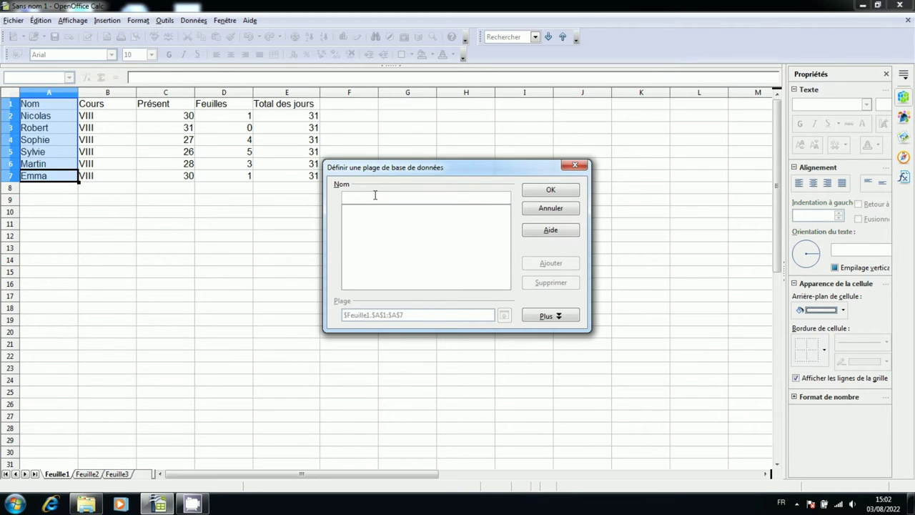
text(Nom)
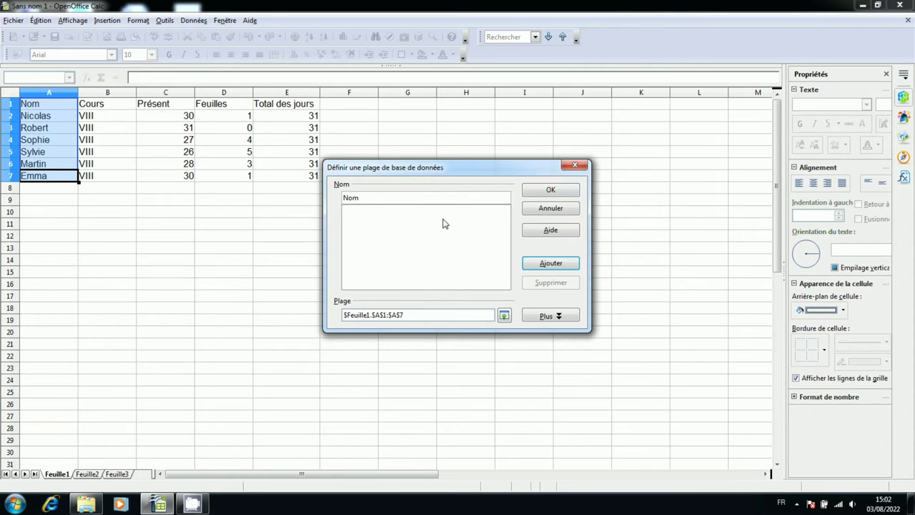
click(556, 191)
click(81, 211)
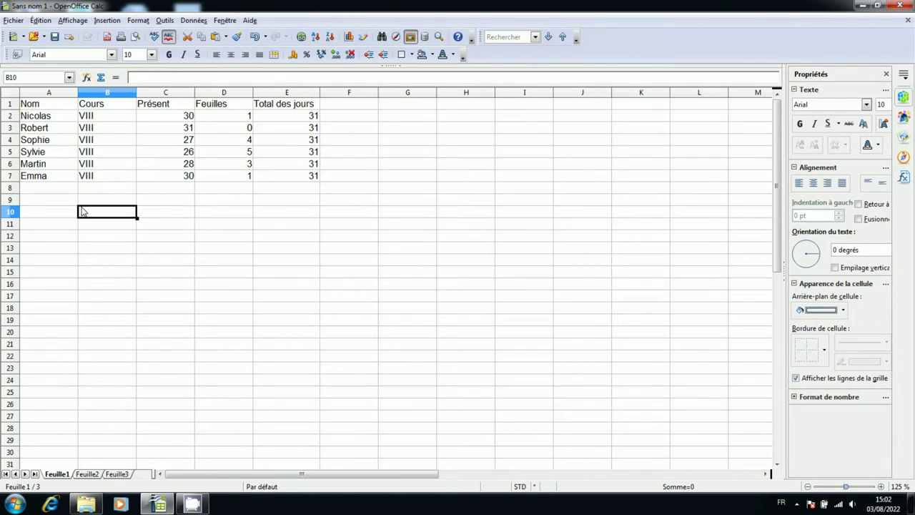
Step: Look for the Nom range in the Name Box list, then select the whole table A1:E7
click(69, 77)
click(75, 188)
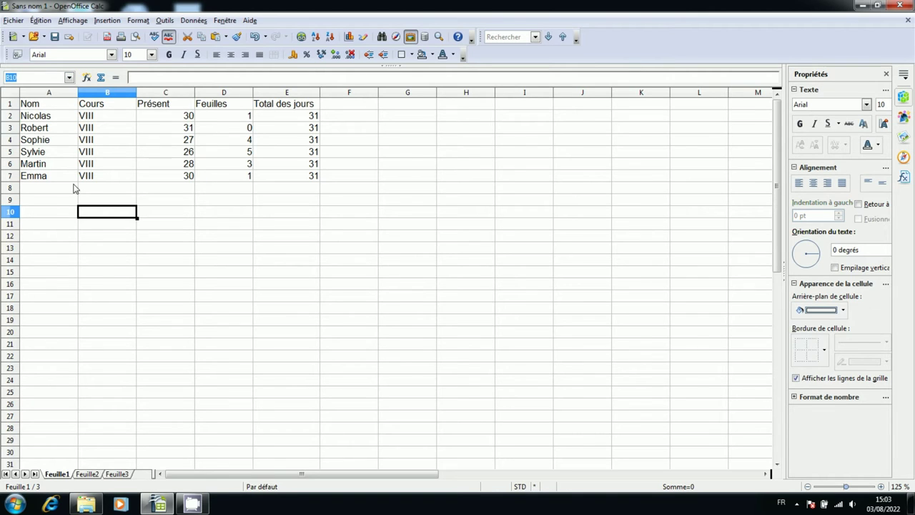
drag(32, 108, 41, 178)
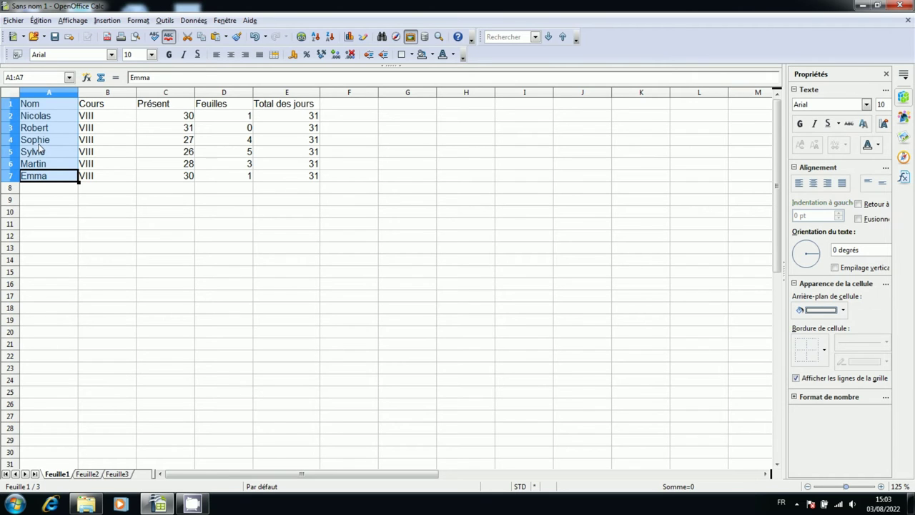
click(69, 77)
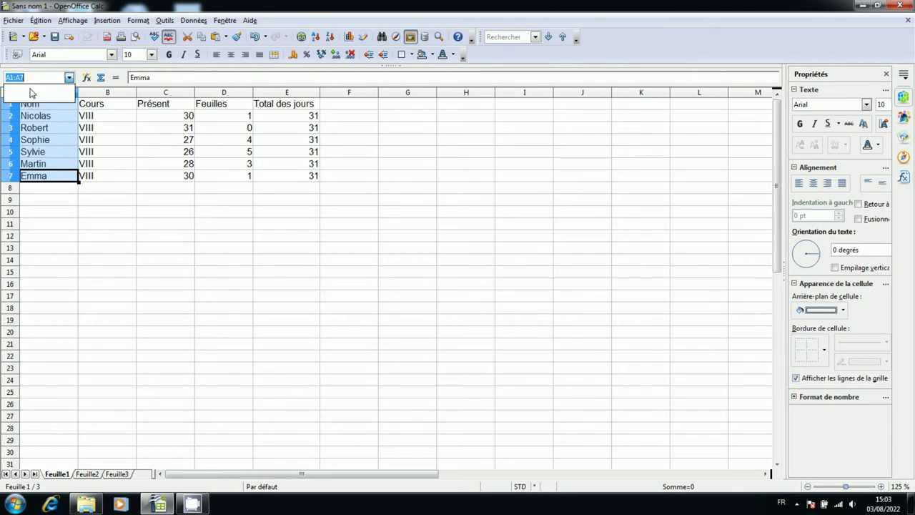
click(96, 210)
click(95, 204)
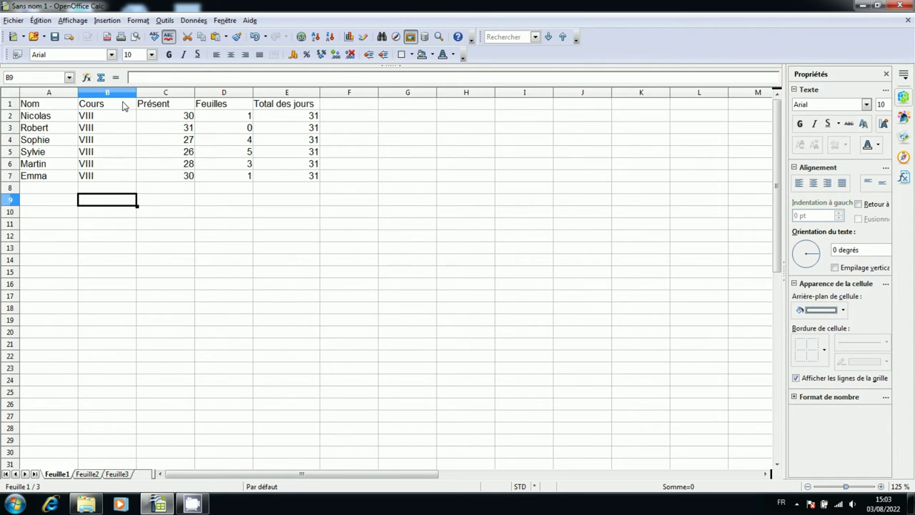
drag(41, 104, 296, 175)
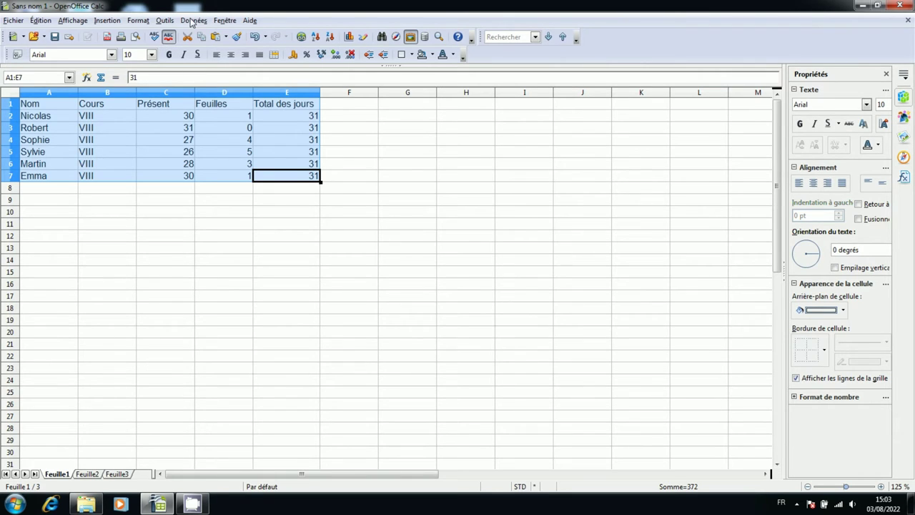
click(191, 22)
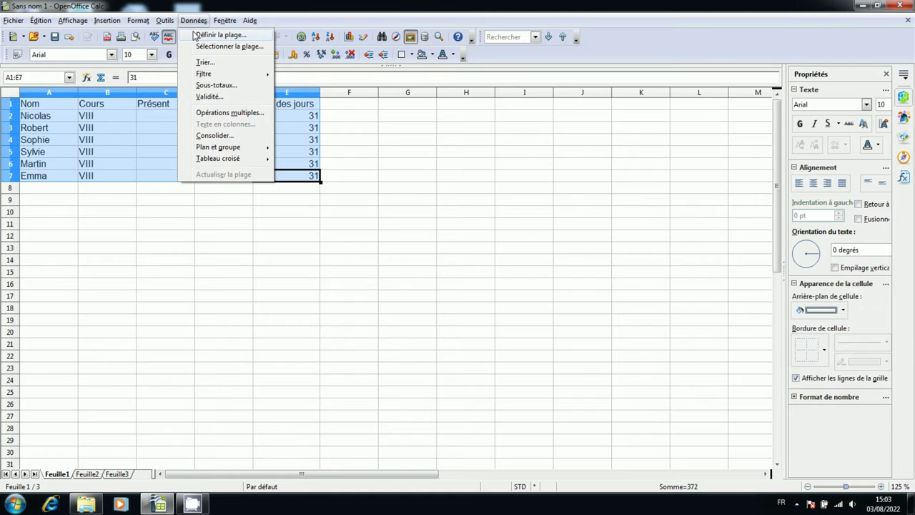
click(203, 34)
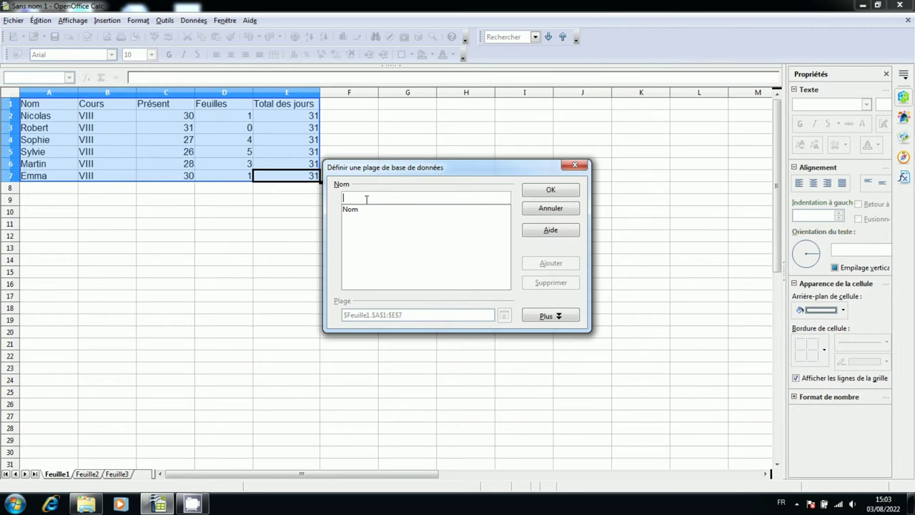
text(Do)
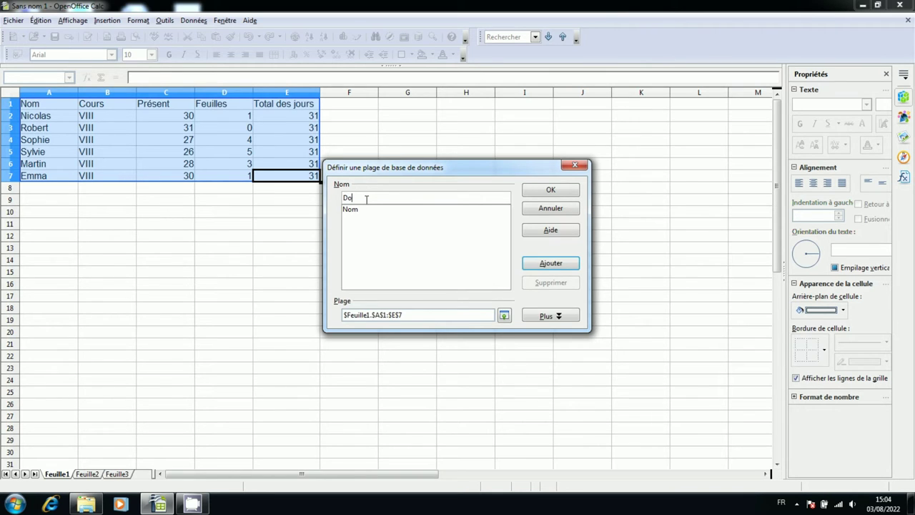
text(ssier de l')
text(é)
text(lève)
click(538, 192)
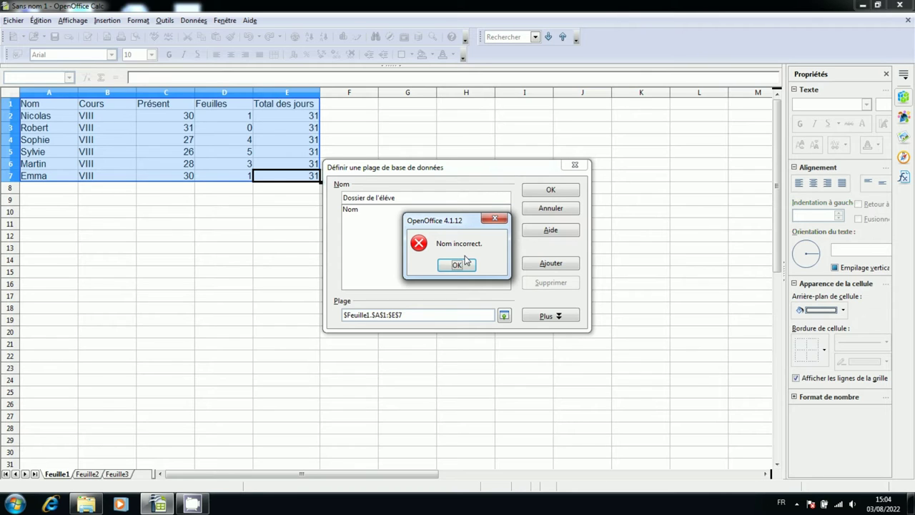
click(465, 263)
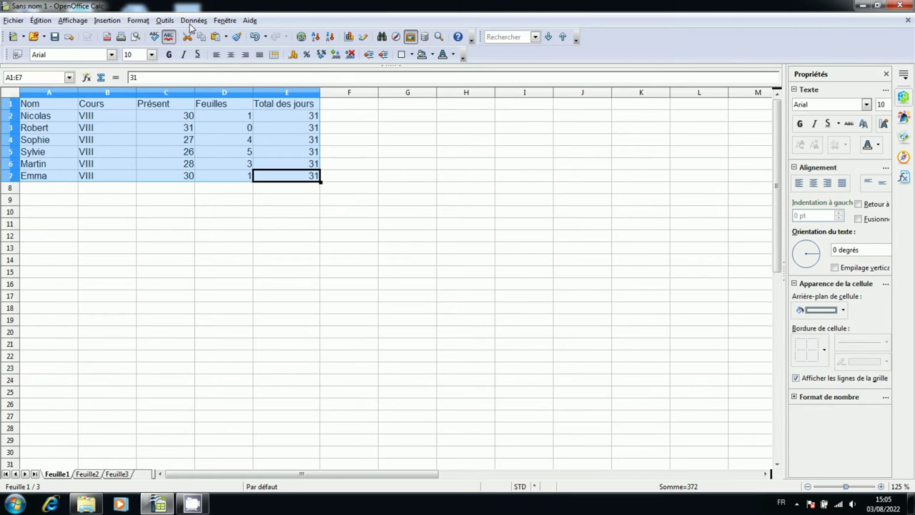
Step: Define A1:E7 as a database range named 'Données'
click(193, 21)
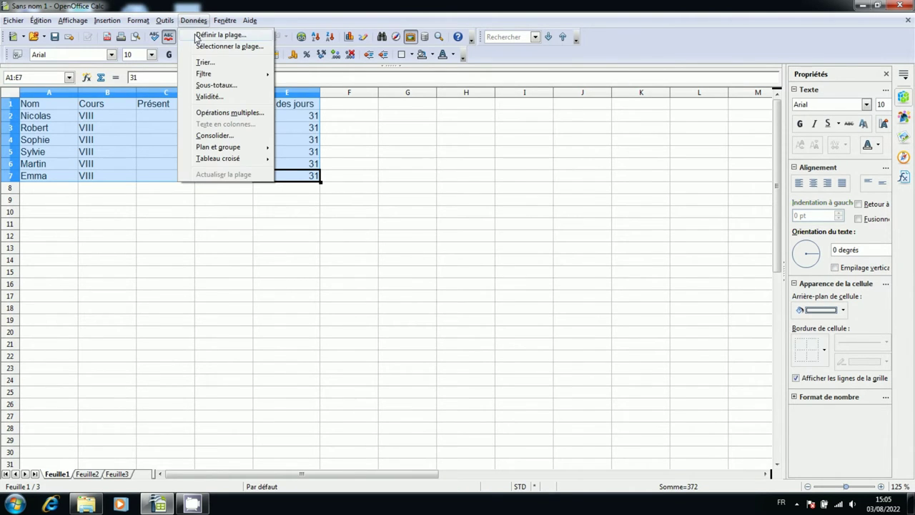
click(218, 33)
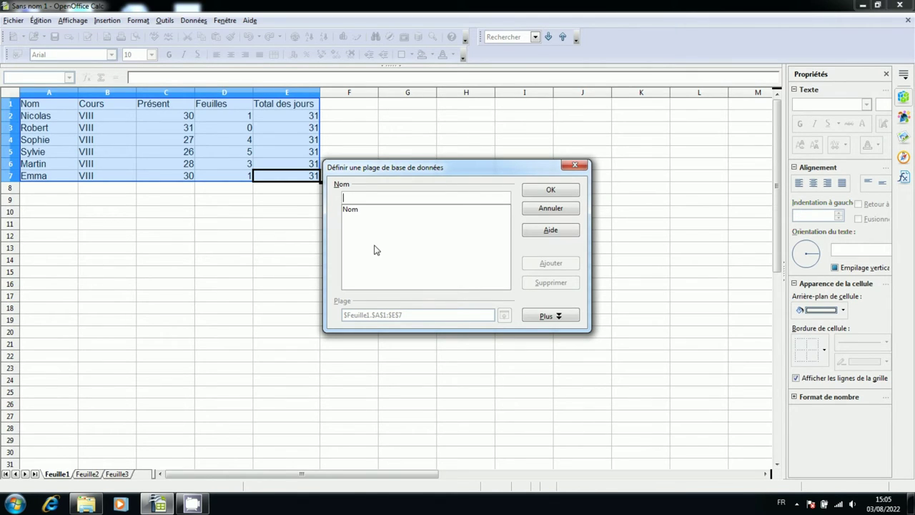
text(Donné)
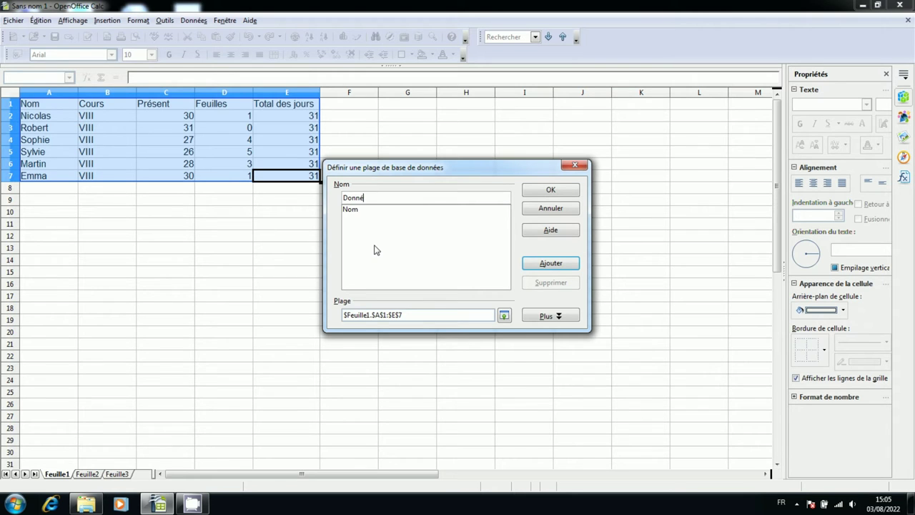
text(es)
click(541, 191)
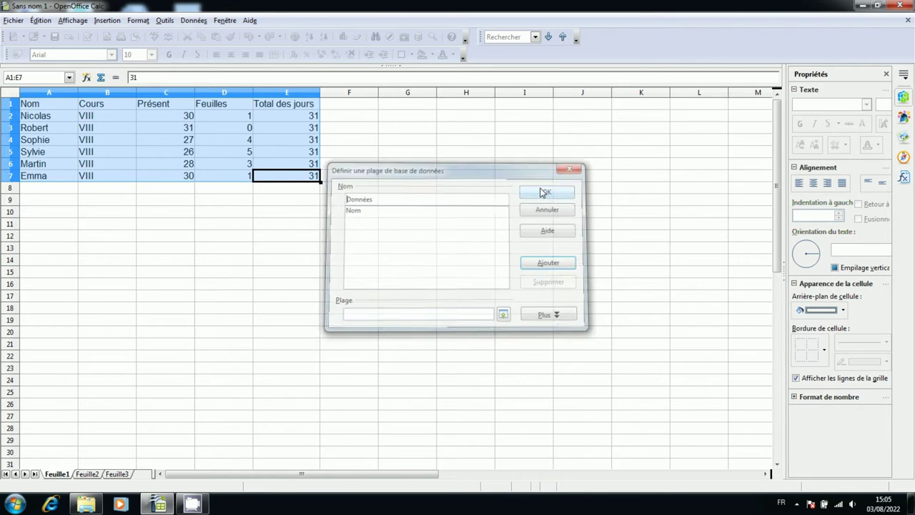
Step: Clear the selection and select the Données database range from the saved ranges list
click(193, 225)
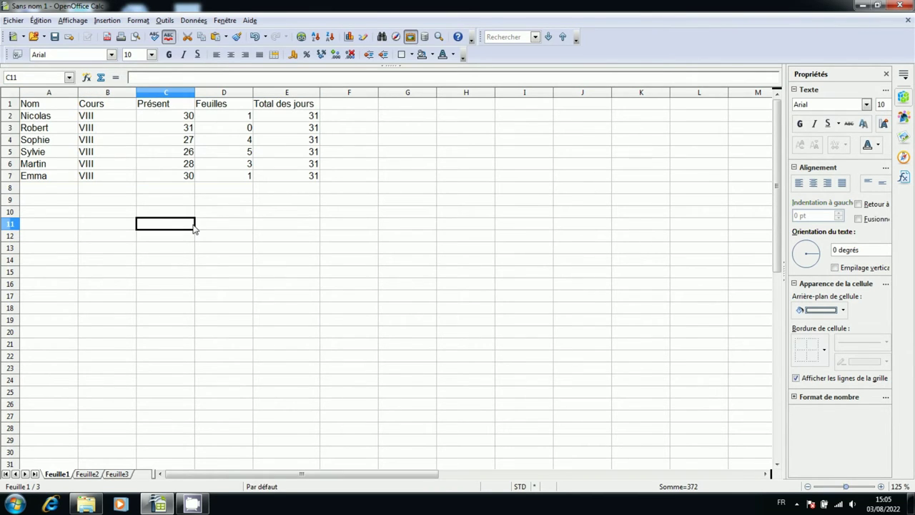
key(Up)
key(Up)
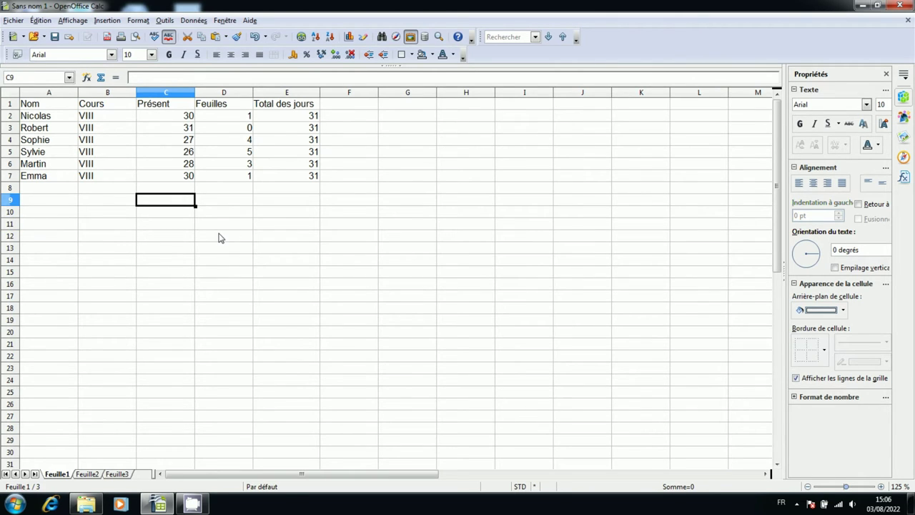
click(219, 237)
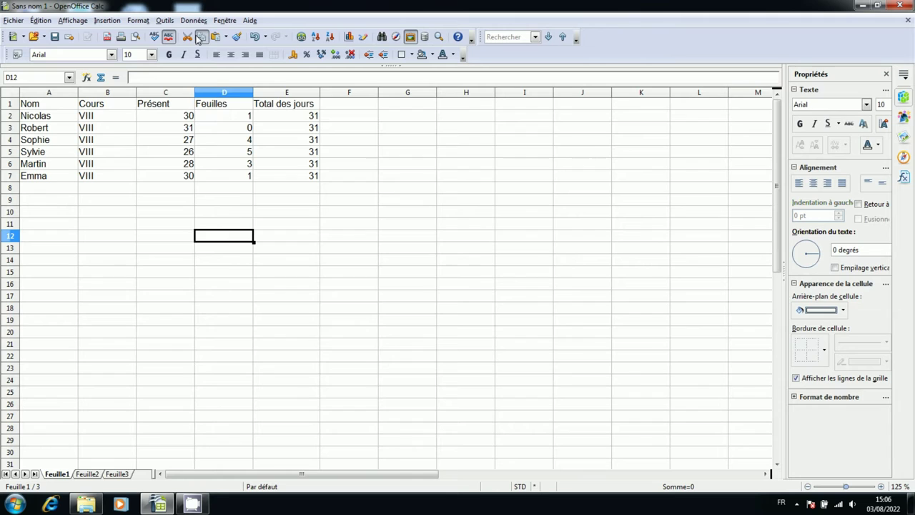
click(193, 21)
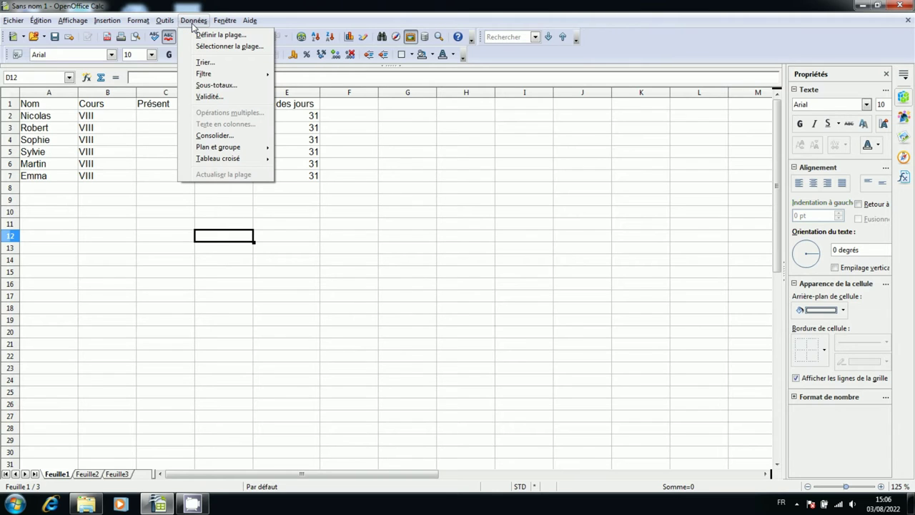
click(238, 53)
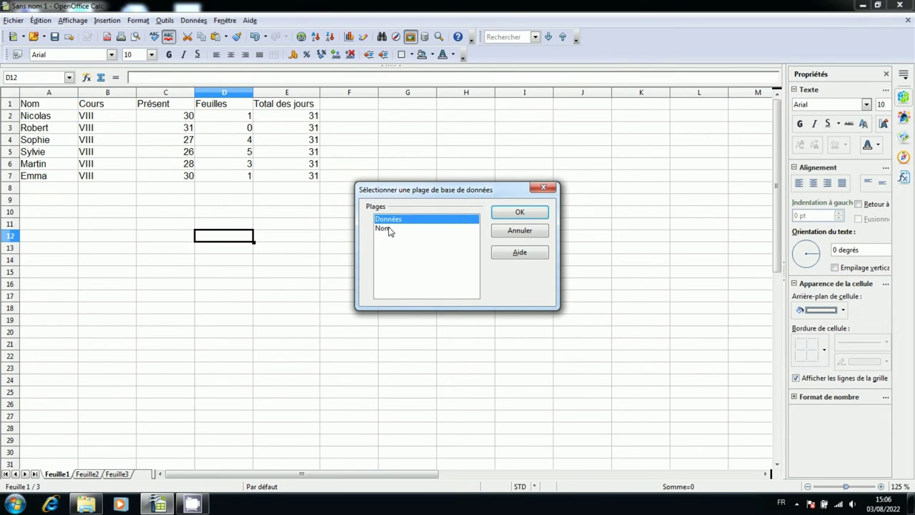
click(521, 210)
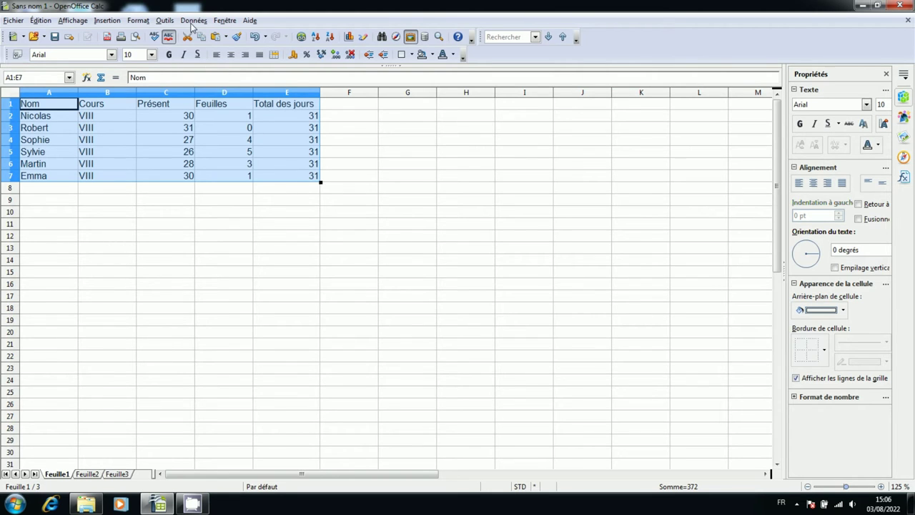
Step: Select the Nom database range from the saved ranges list
click(193, 21)
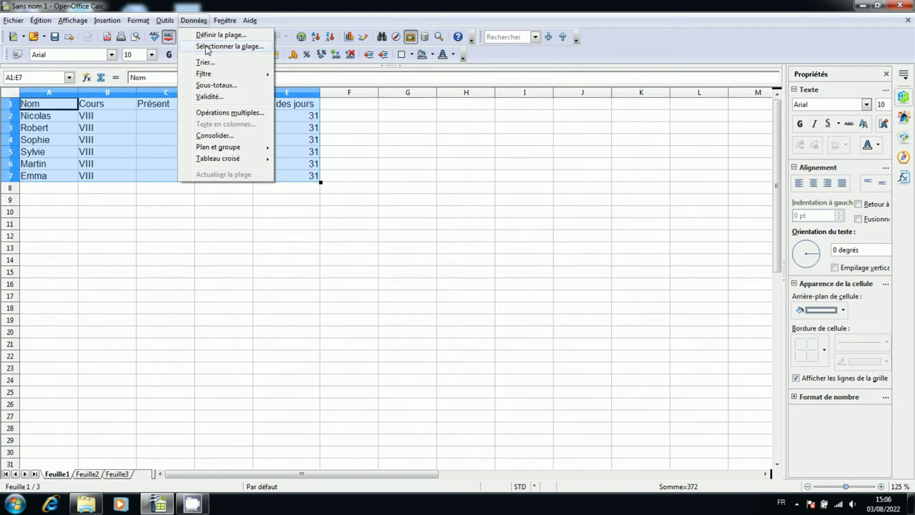
click(206, 46)
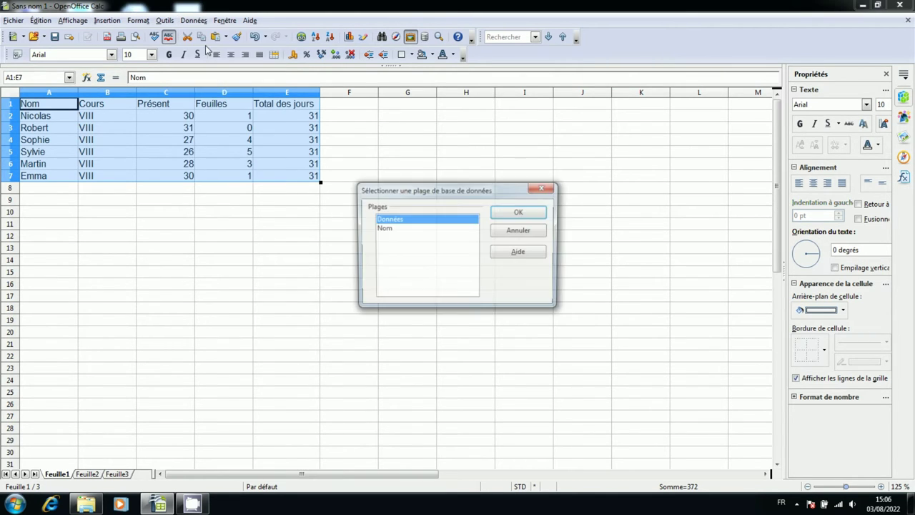
click(390, 229)
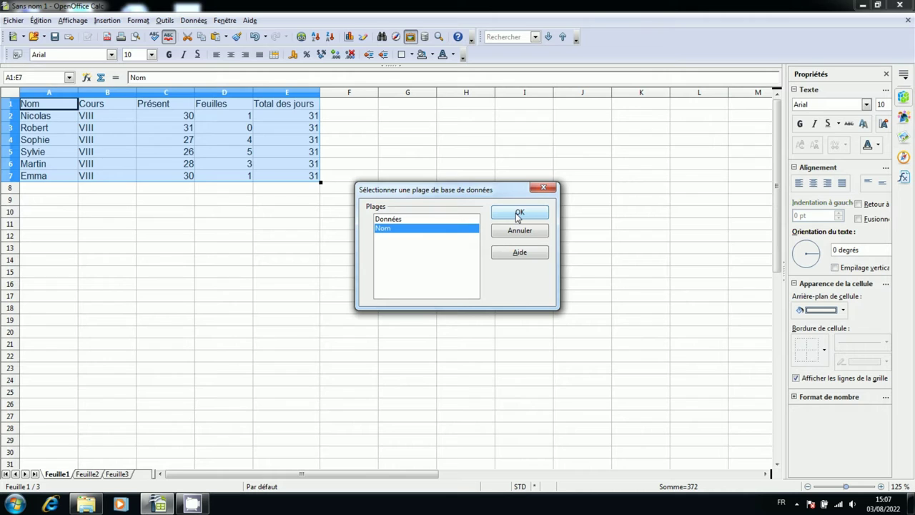
click(516, 213)
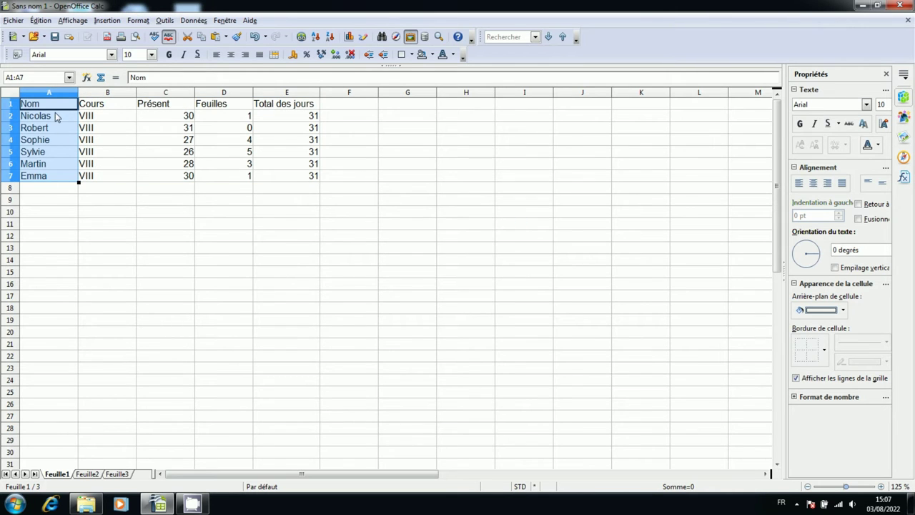
Step: Select the student names Nicolas through Emma in A2:A7
click(228, 286)
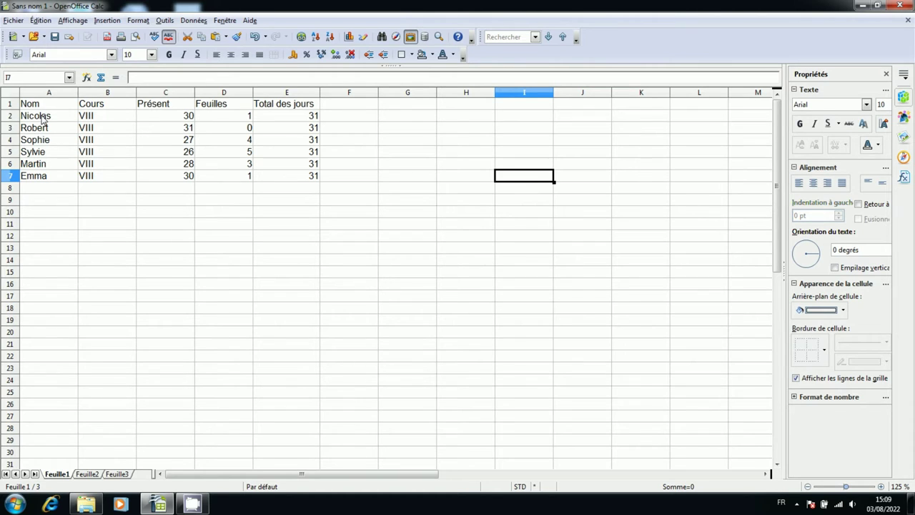
drag(45, 118, 43, 182)
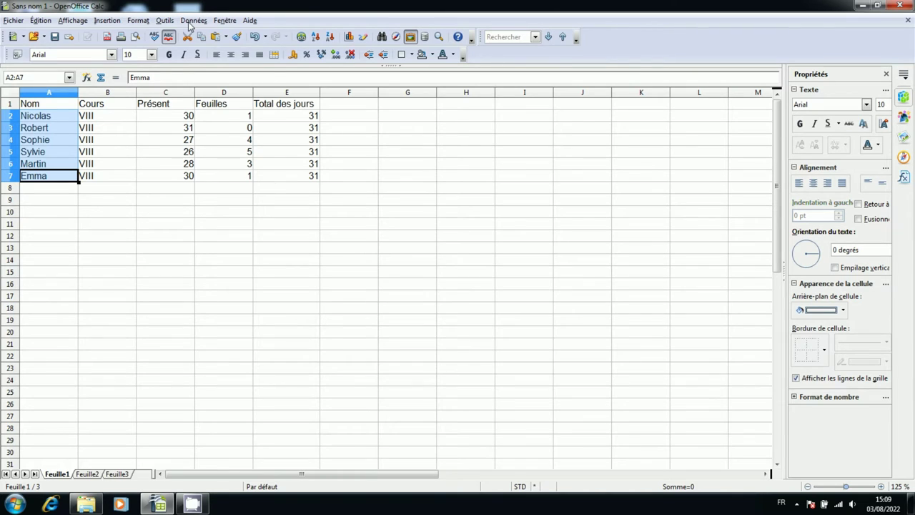
Step: Sort only the selected names ascending, with Nicolas as the sort key
click(192, 21)
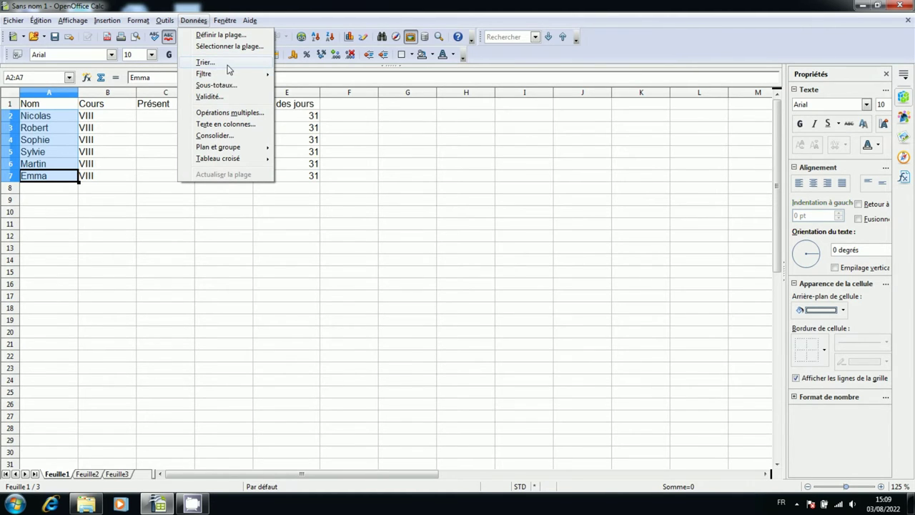
click(206, 62)
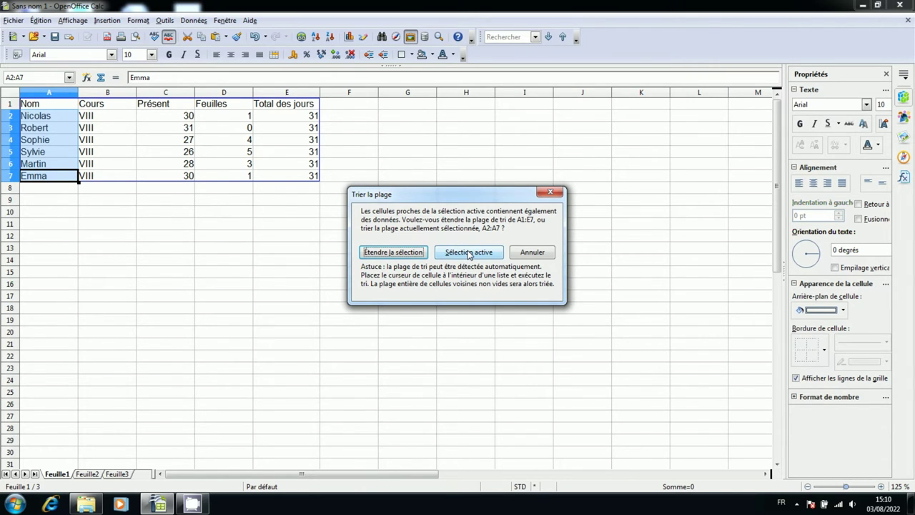
click(469, 253)
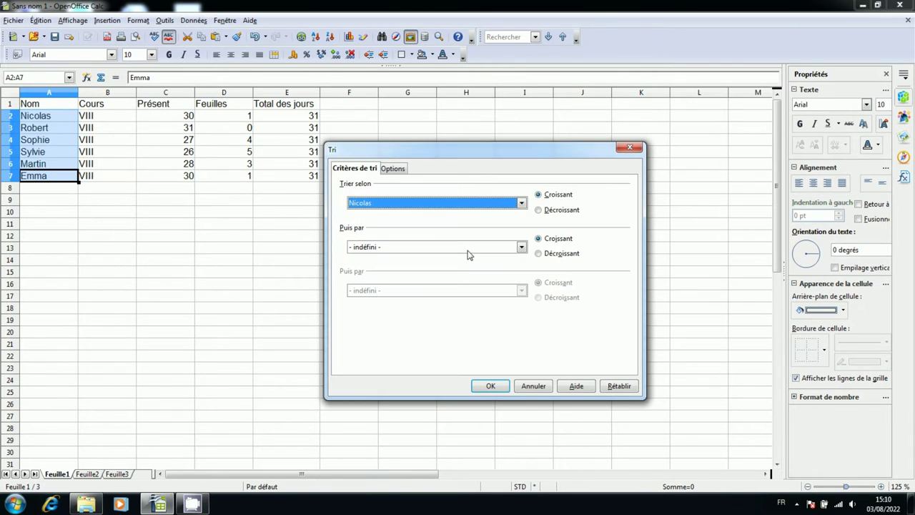
click(501, 205)
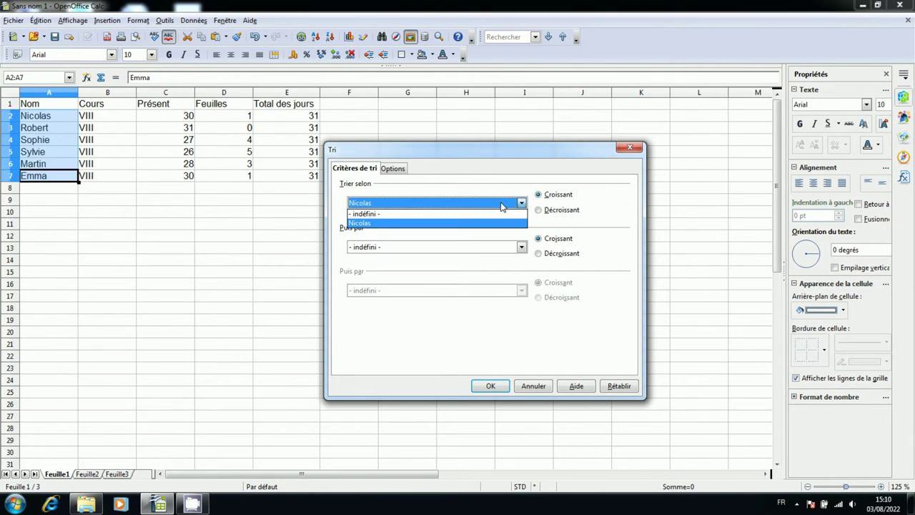
click(410, 223)
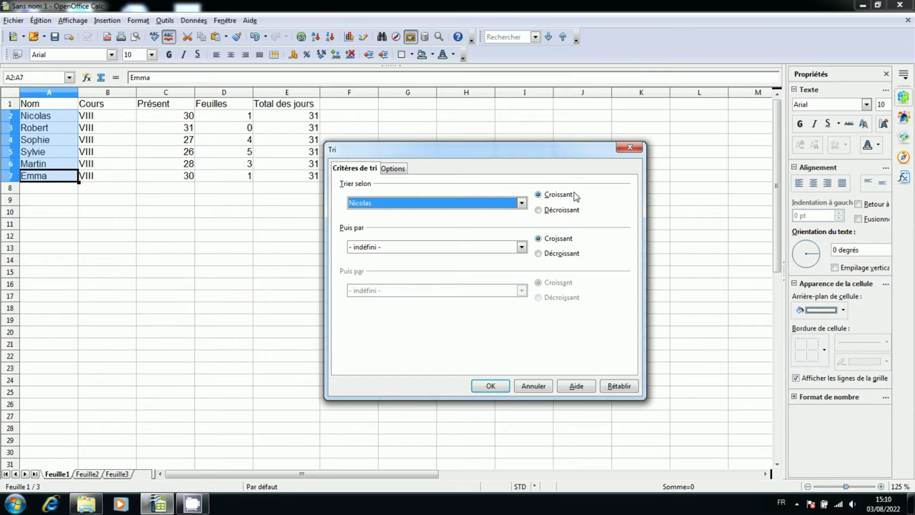
click(491, 387)
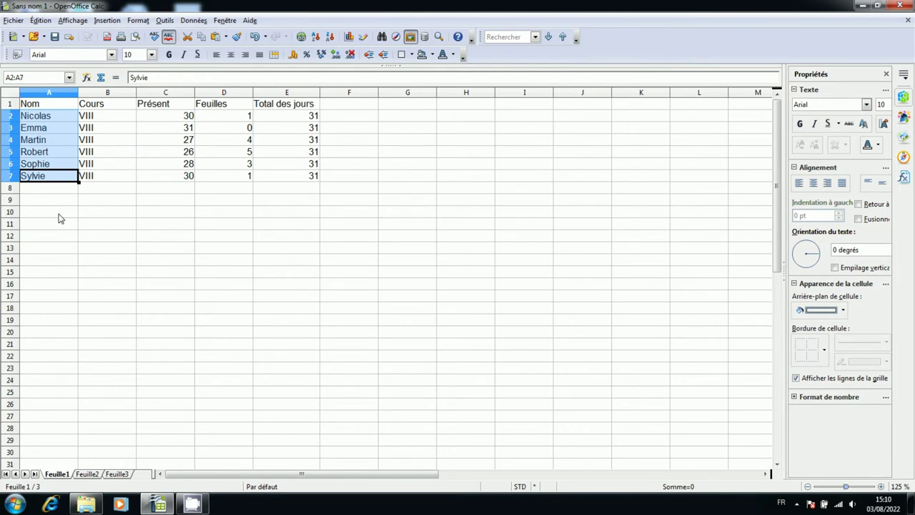
Step: Reselect A1:A7, covering the Nom heading and the six names
click(50, 198)
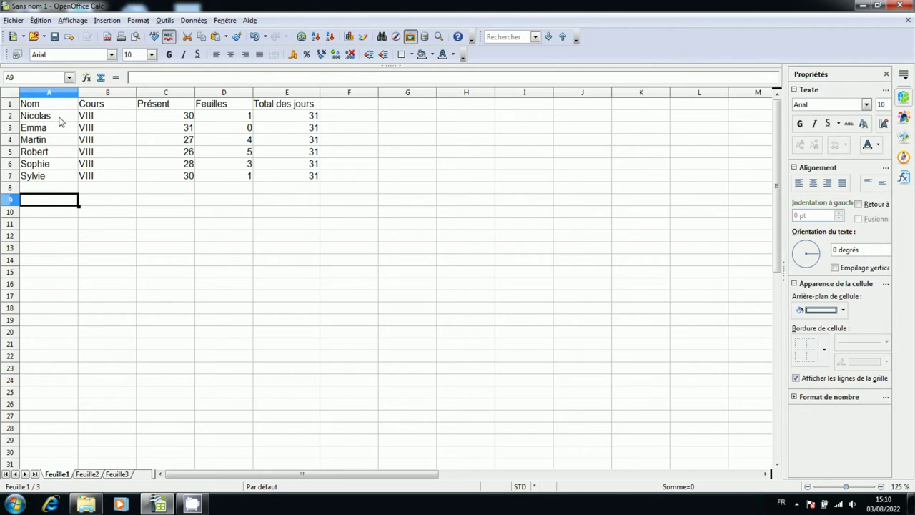
click(32, 118)
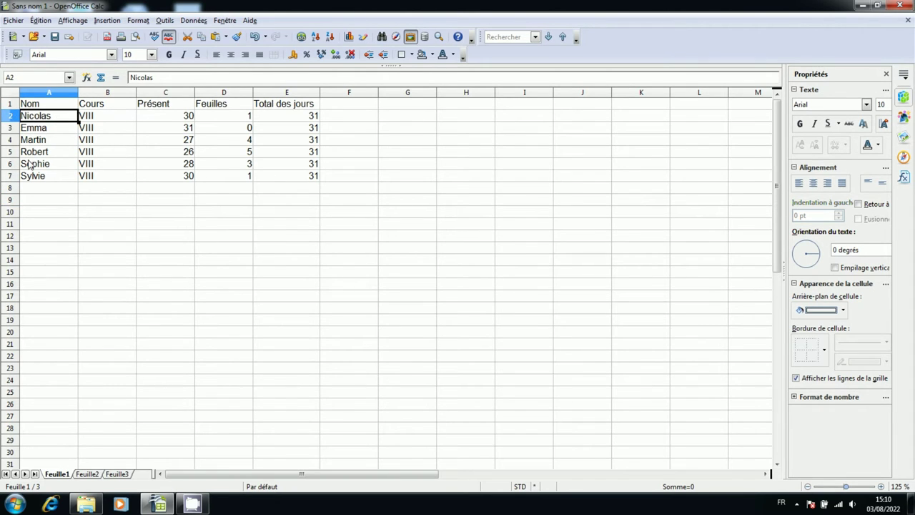
click(43, 106)
click(45, 117)
drag(56, 105, 57, 178)
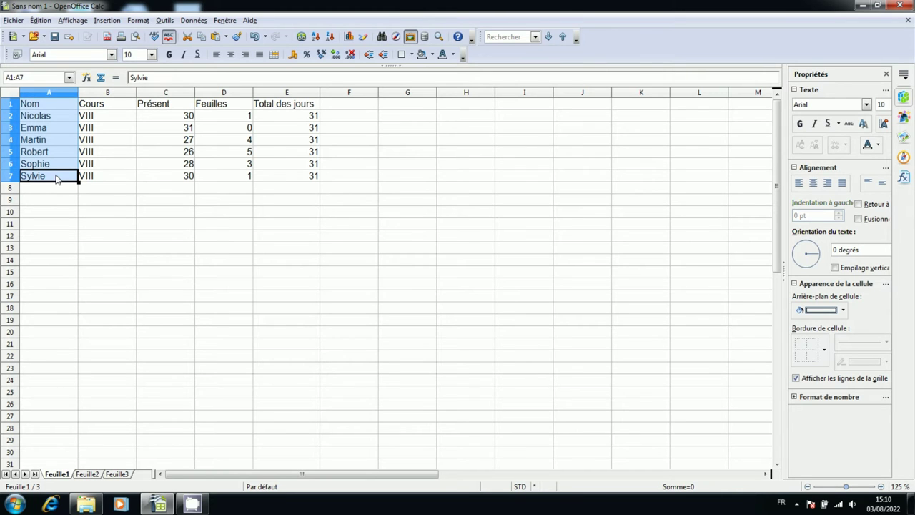
click(187, 22)
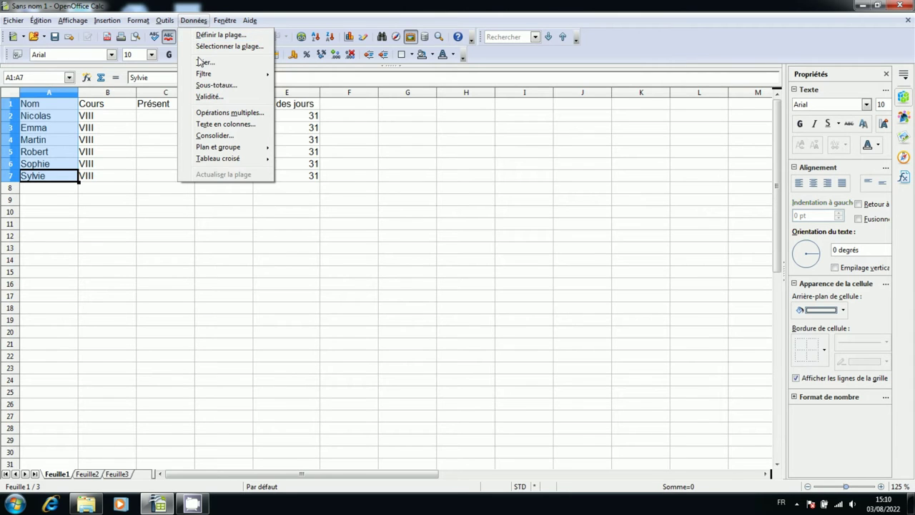
Step: Sort the selection by Nom ascending, giving Emma, Martin, Nicolas, Robert, Sophie, Sylvie
click(215, 63)
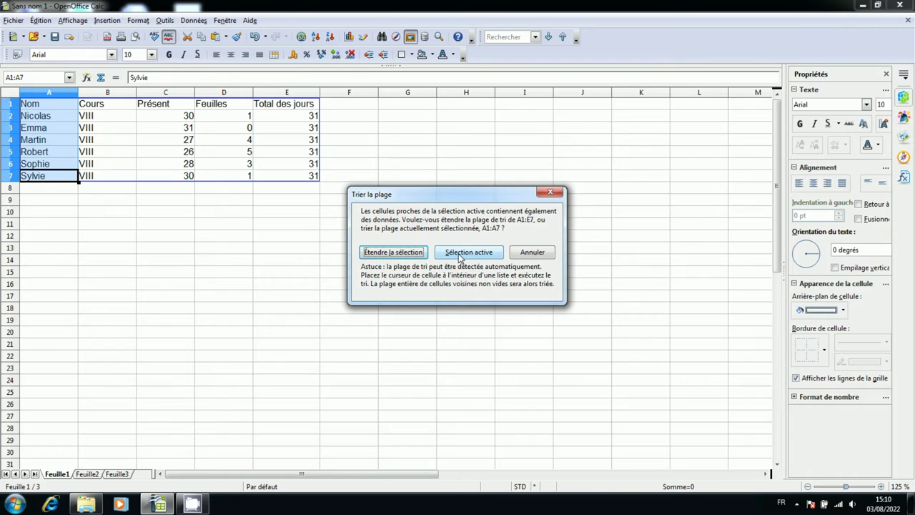
click(460, 255)
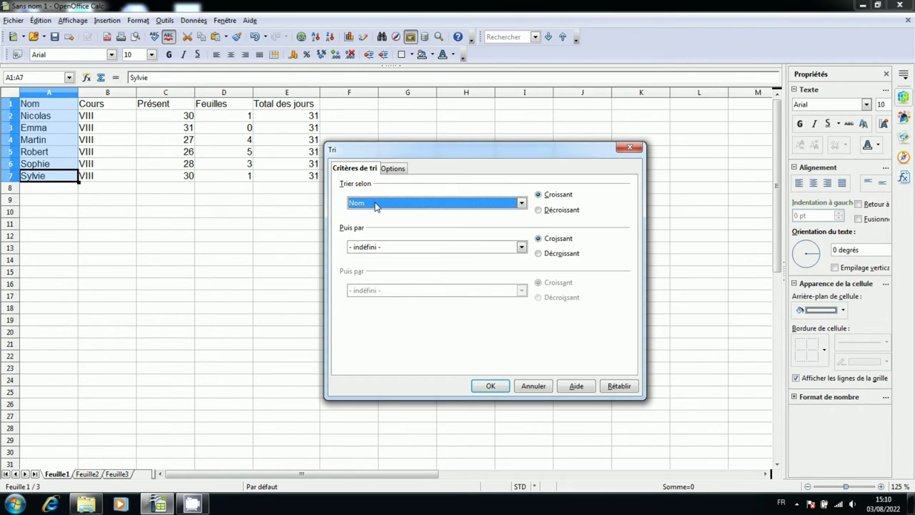
click(394, 203)
click(358, 224)
click(539, 194)
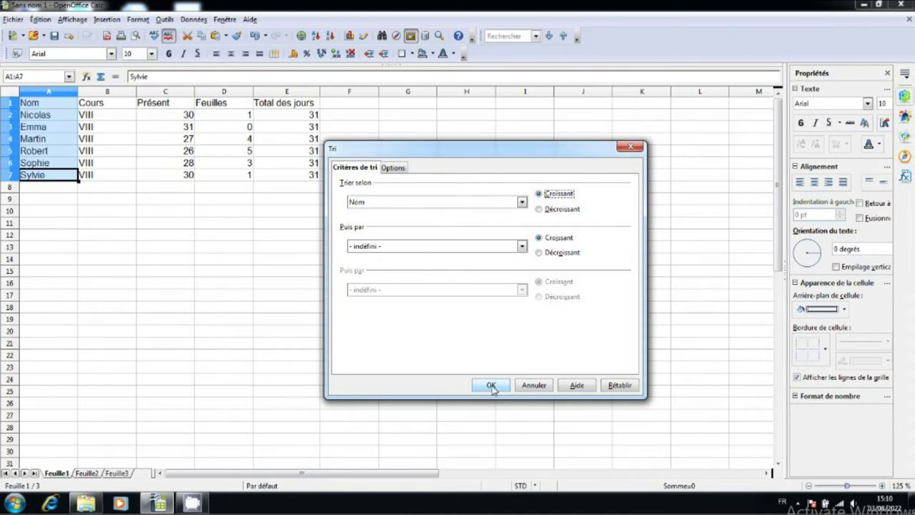
click(490, 387)
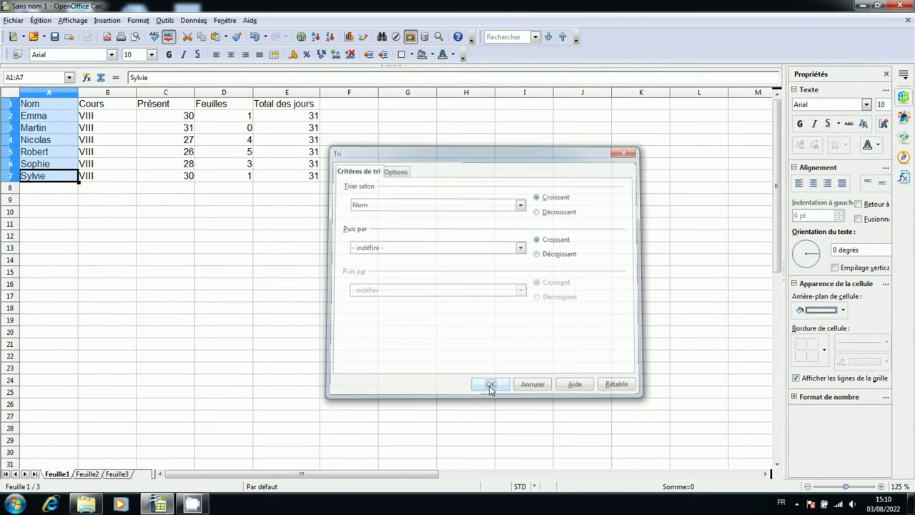
click(190, 216)
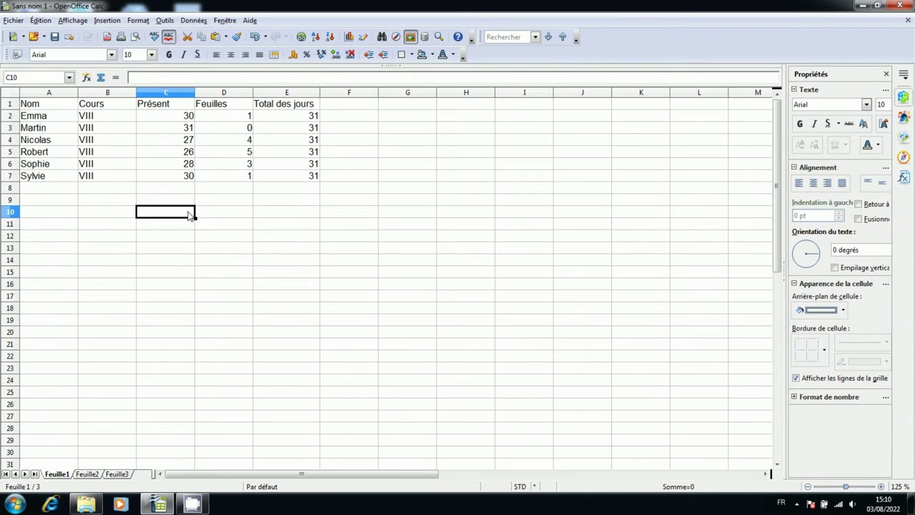
click(38, 120)
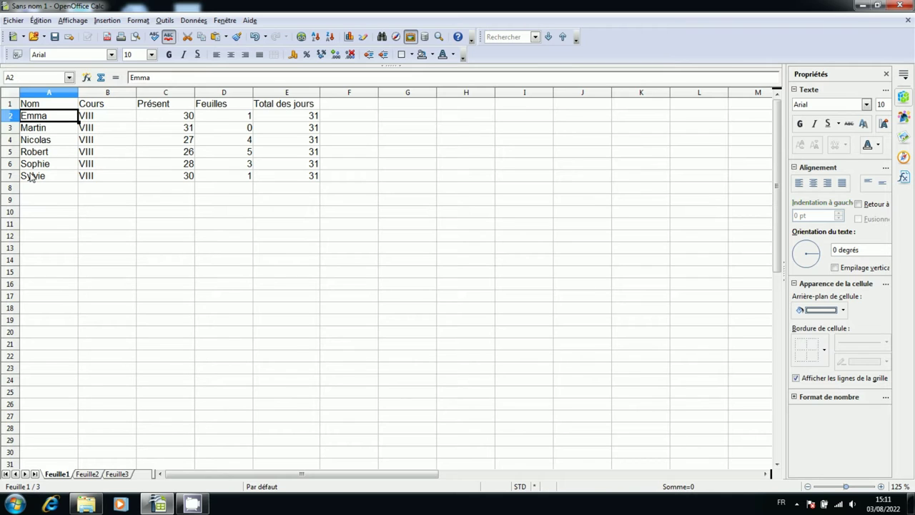
Step: Select the Présent column from C1 to C7
click(98, 192)
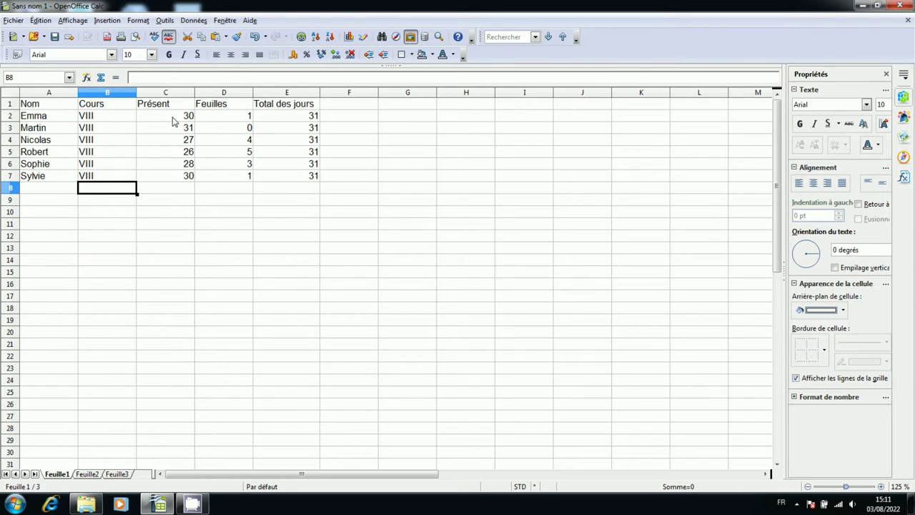
click(145, 107)
drag(146, 108, 151, 177)
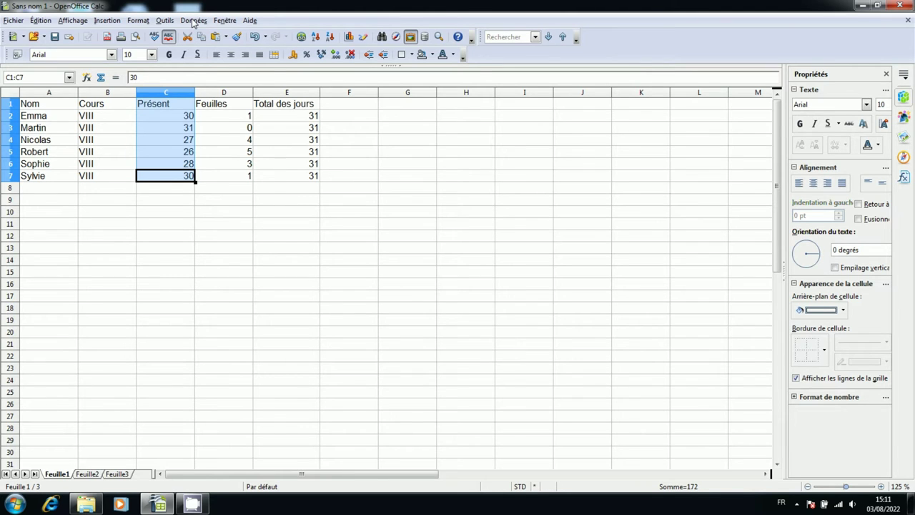
Step: Sort only the selected Présent cells ascending, giving 26, 27, 28, 30, 30, 31
click(193, 21)
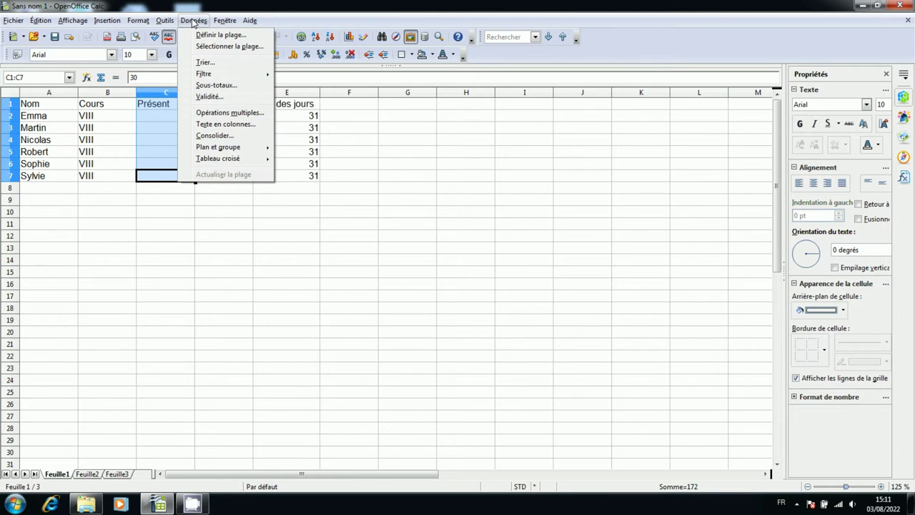
click(209, 62)
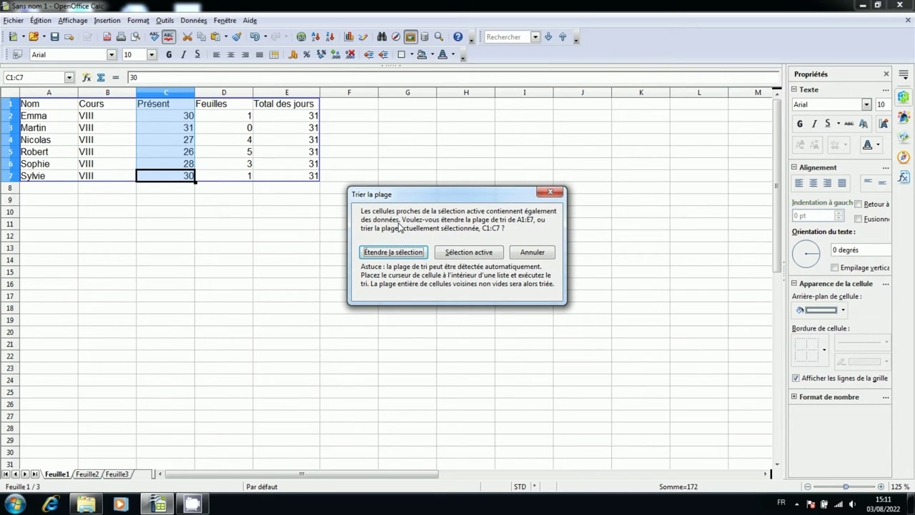
click(467, 254)
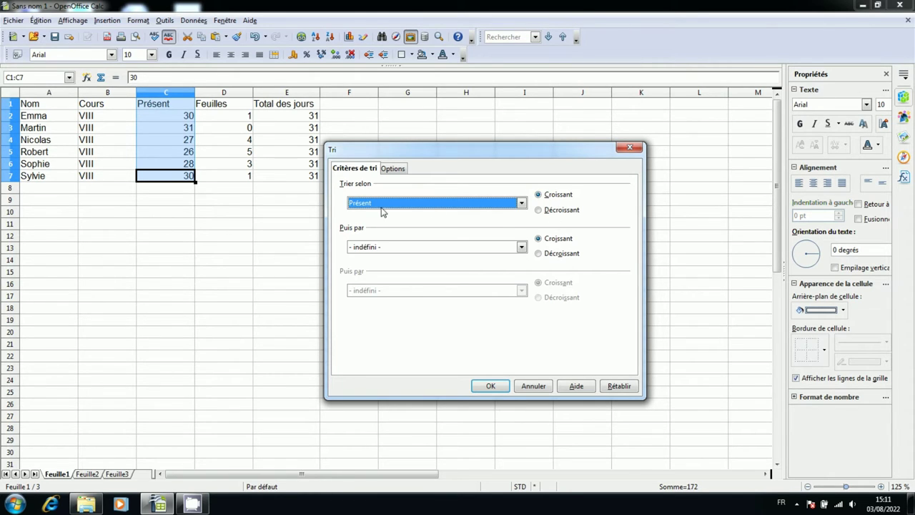
click(468, 205)
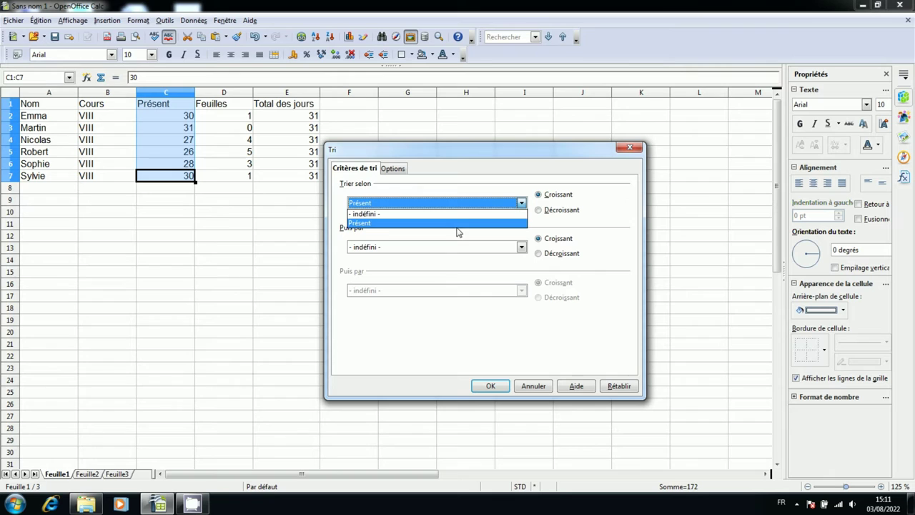
click(438, 203)
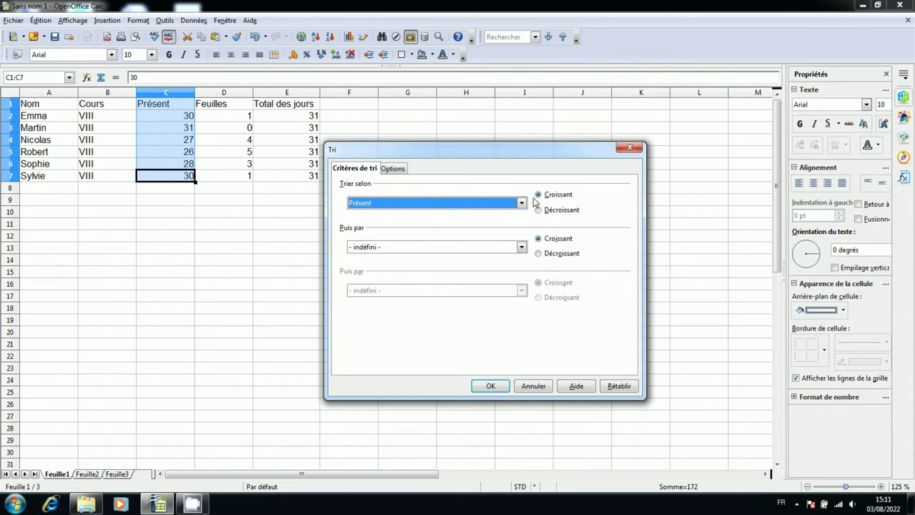
click(492, 387)
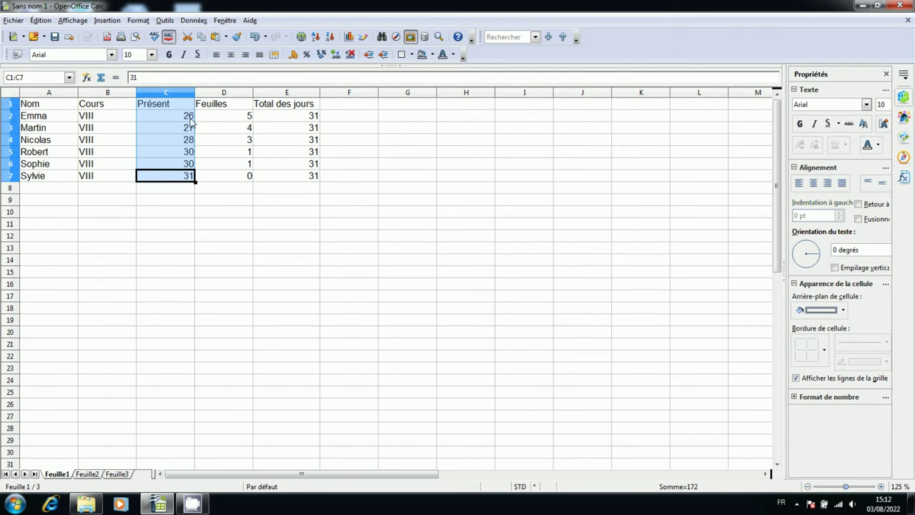
click(178, 116)
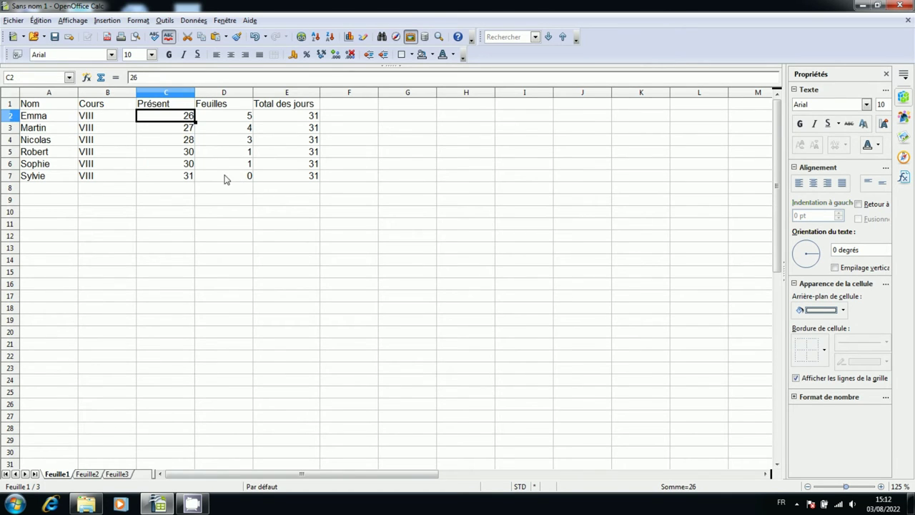
Step: Select the Présent and Feuilles columns, C1 to D7
click(197, 185)
mouse_move(168, 117)
mouse_down()
mouse_move(231, 128)
mouse_move(235, 152)
mouse_up()
click(160, 108)
drag(161, 109, 232, 176)
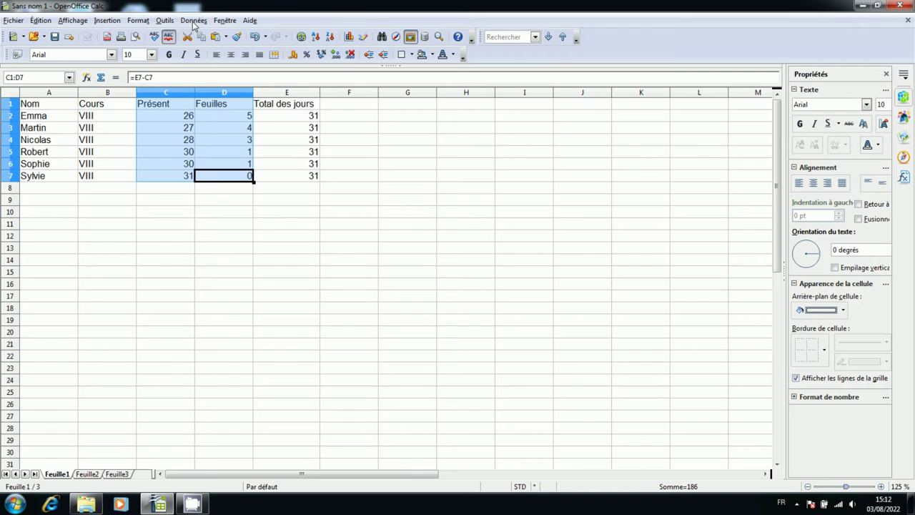
Step: Sort with key 1 Feuilles ascending and key 2 Présent descending
click(193, 23)
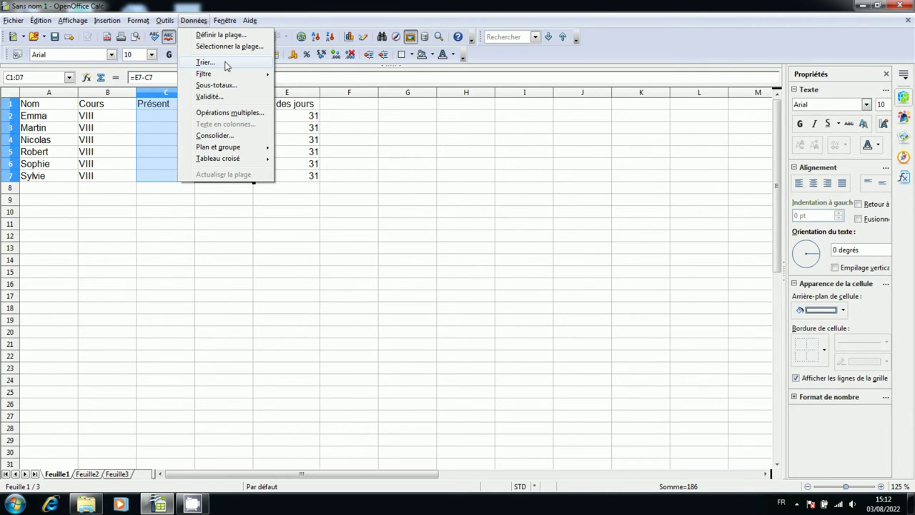
click(205, 62)
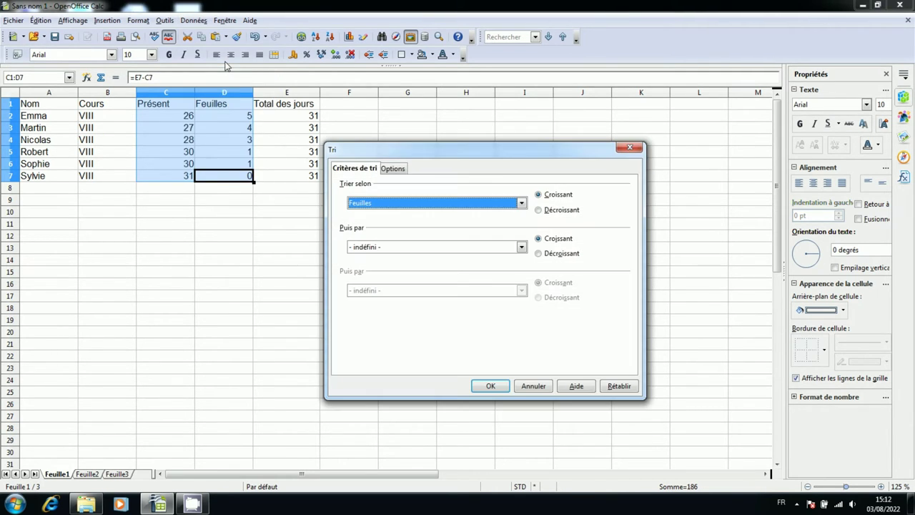
click(409, 205)
click(410, 205)
click(409, 206)
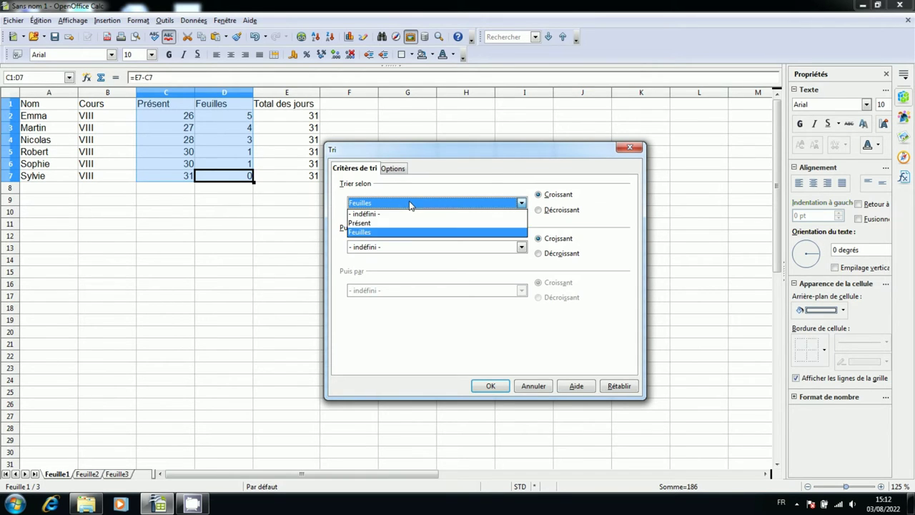
click(379, 238)
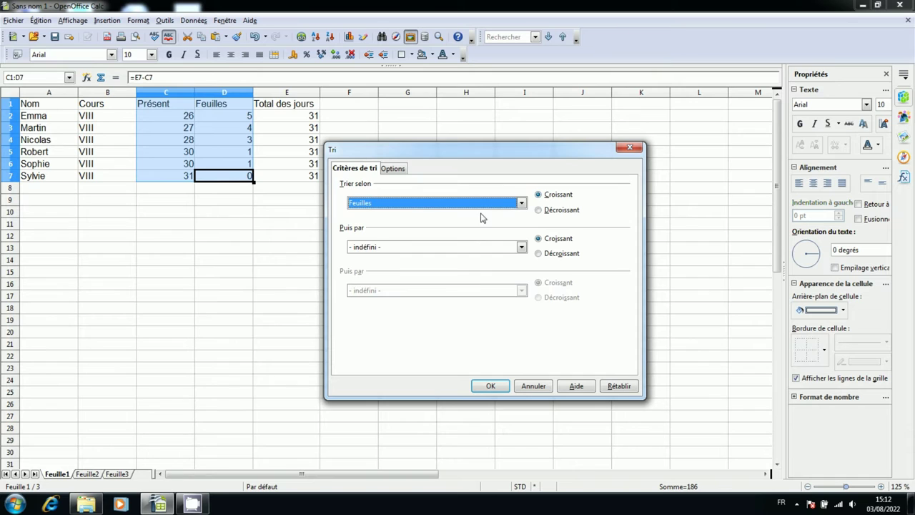
click(386, 248)
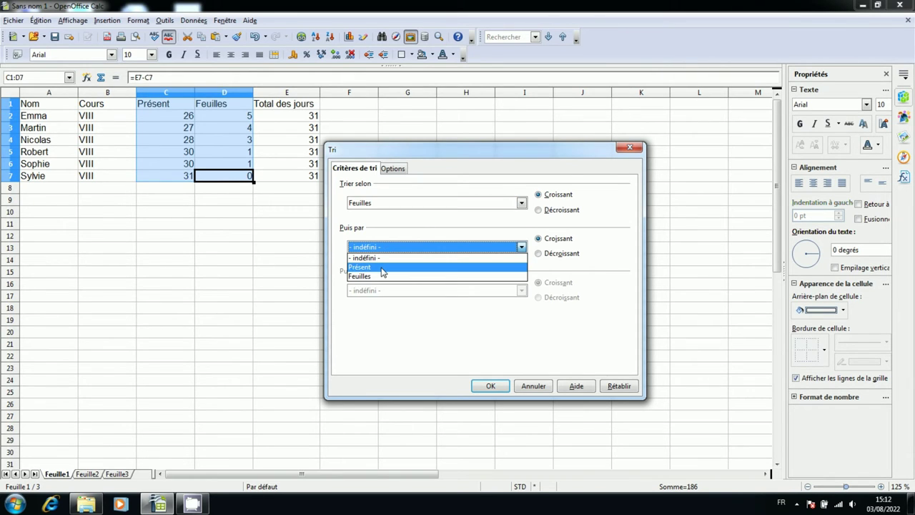
click(382, 267)
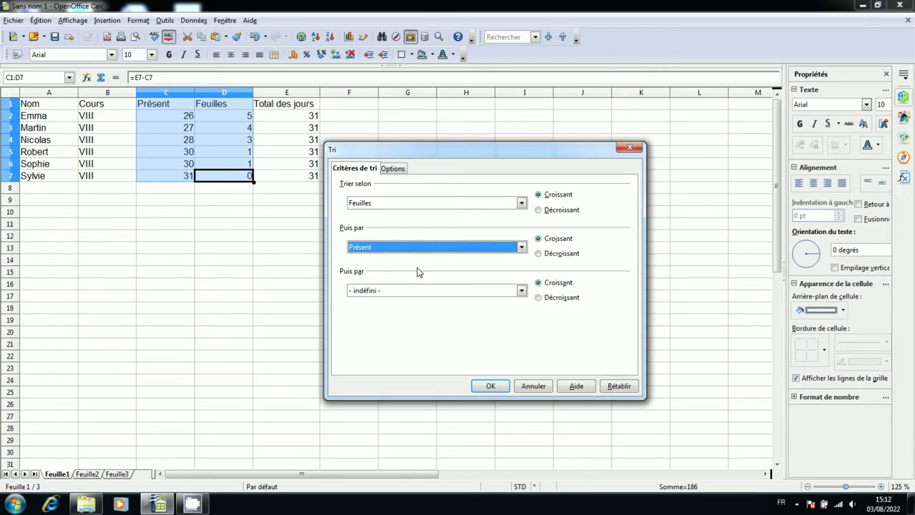
click(538, 254)
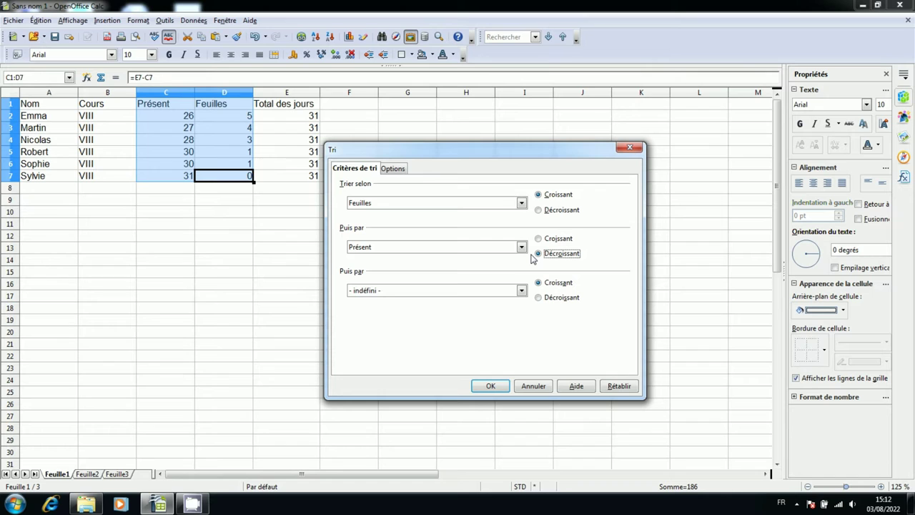
click(491, 386)
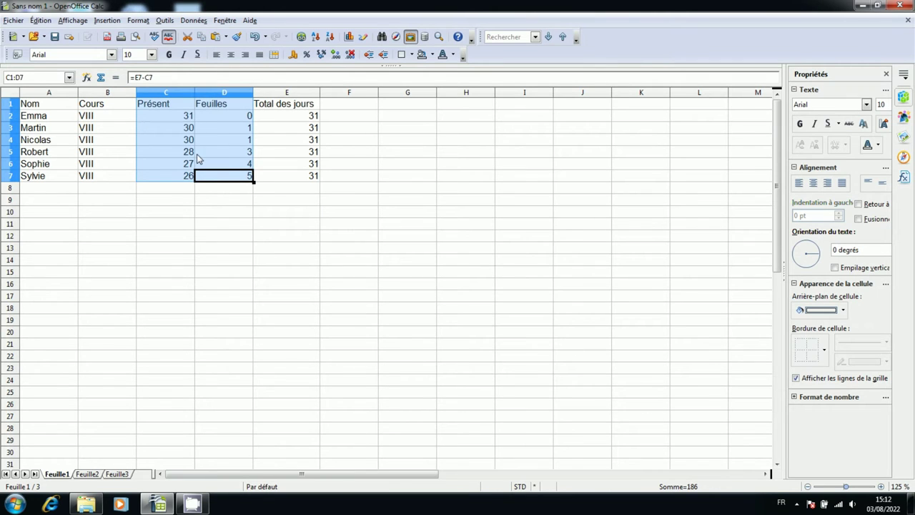
click(193, 178)
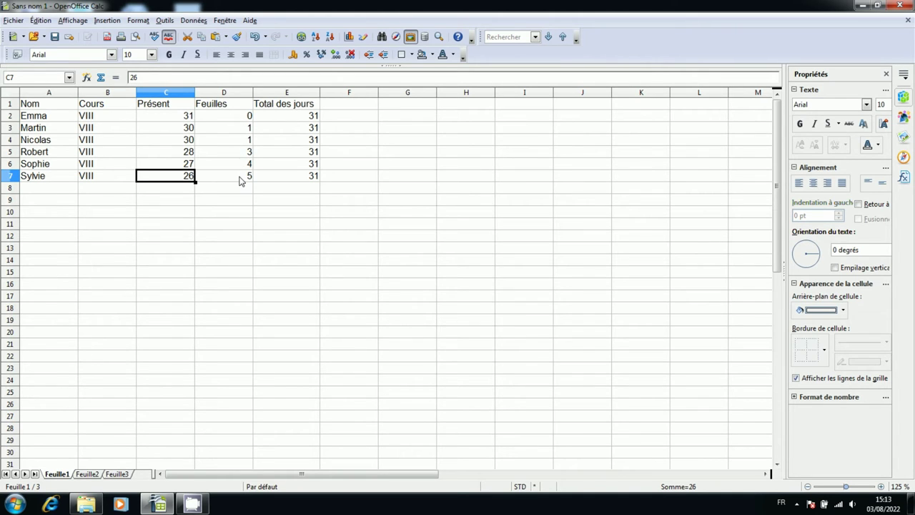
click(325, 217)
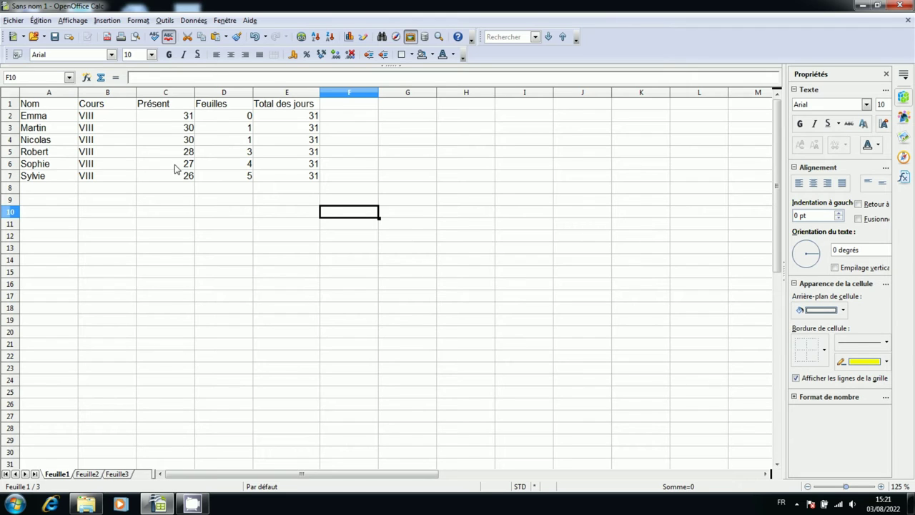
click(55, 106)
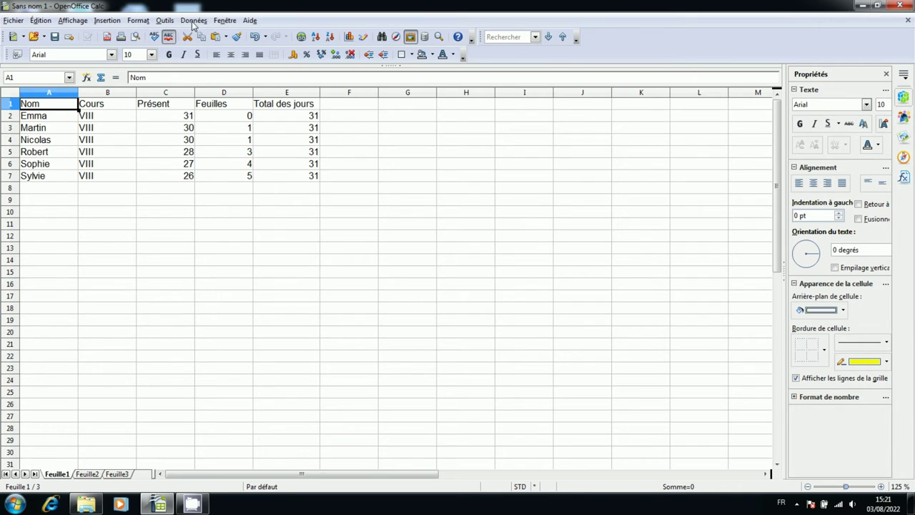
Step: Turn on Données > Filtre > AutoFiltre for the table headers and open the Nom filter arrow
click(192, 22)
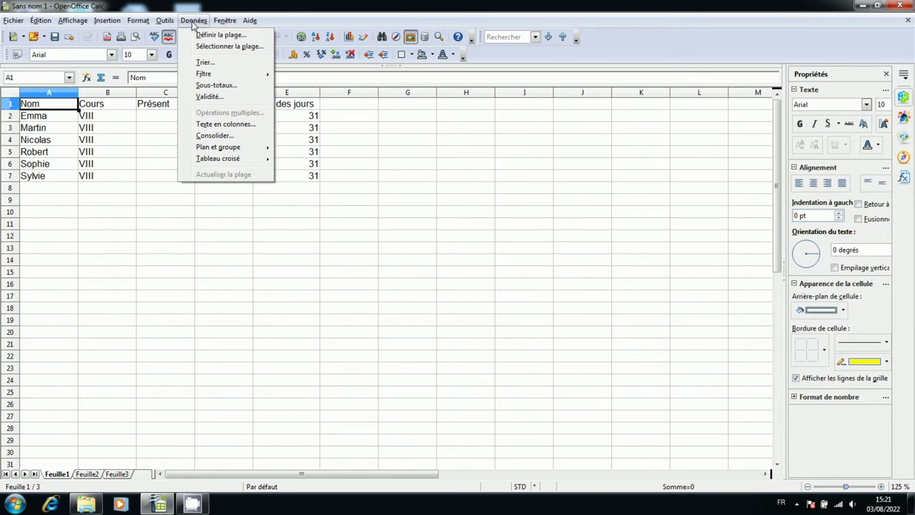
mouse_move(219, 75)
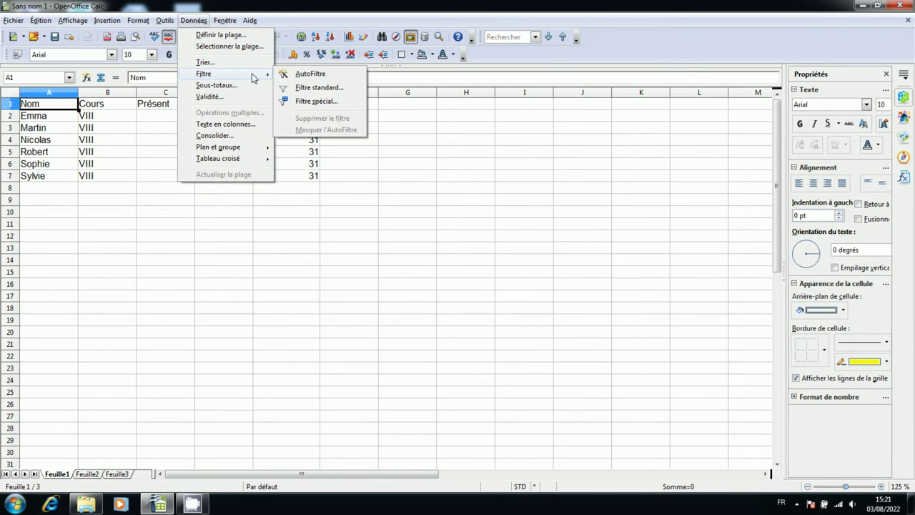
click(310, 74)
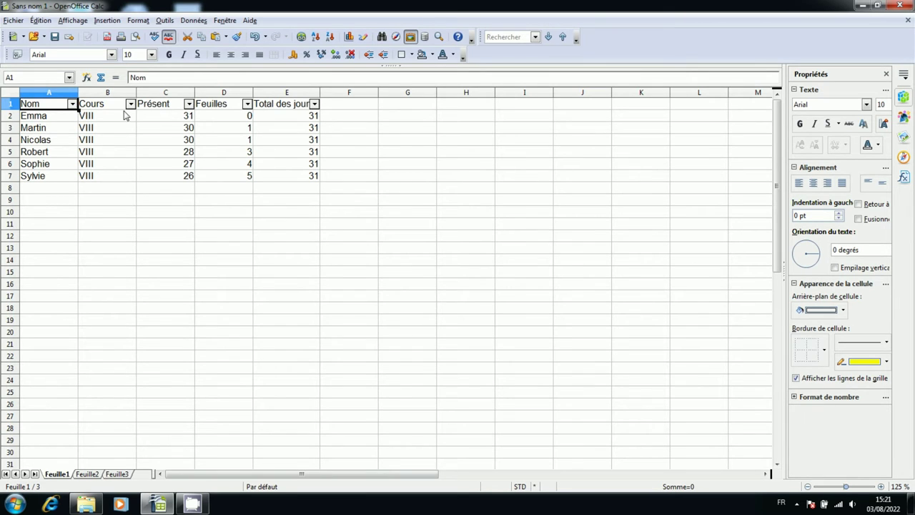
click(57, 191)
click(72, 105)
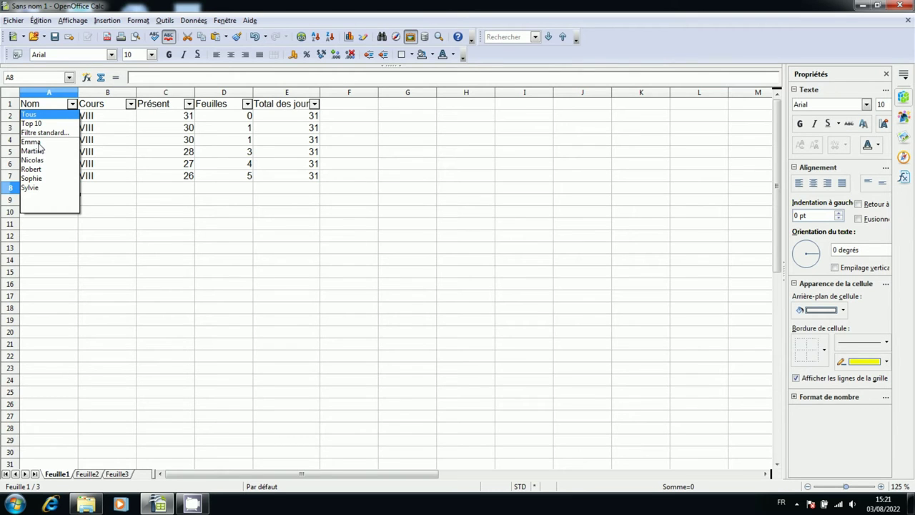
click(32, 142)
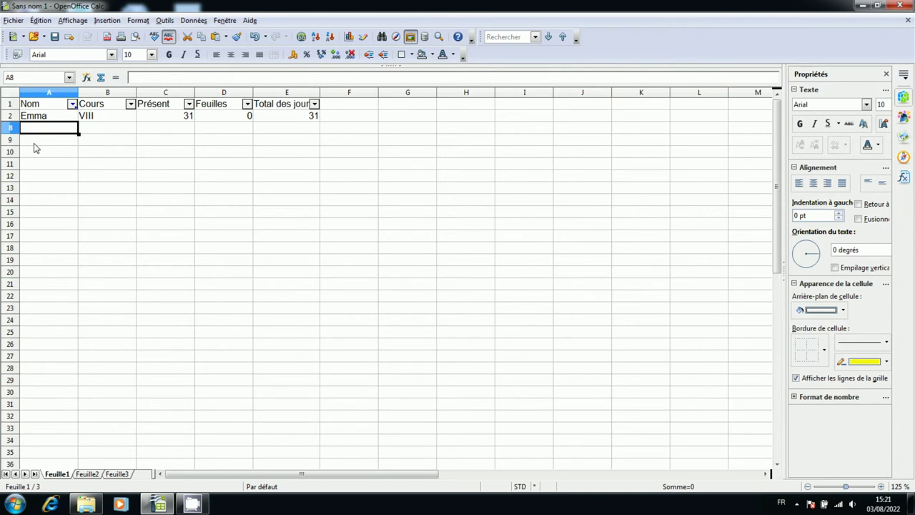
click(120, 141)
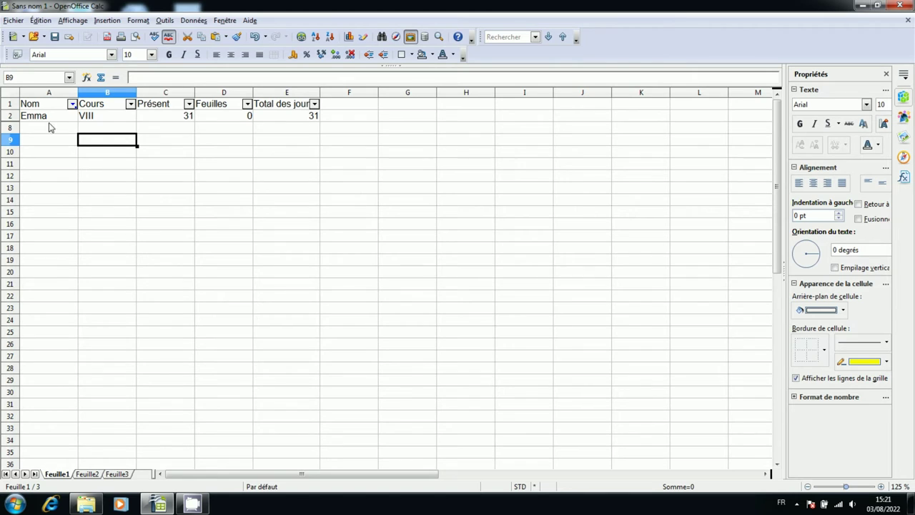
click(73, 104)
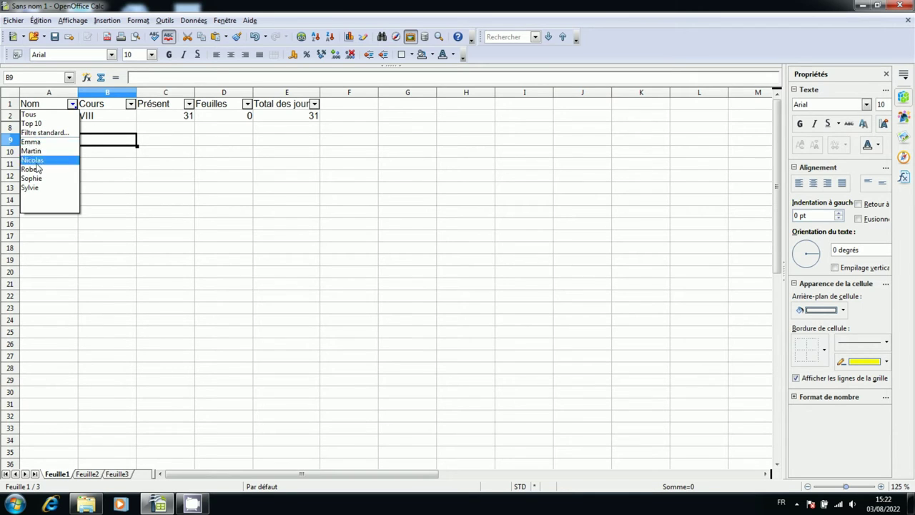
click(35, 160)
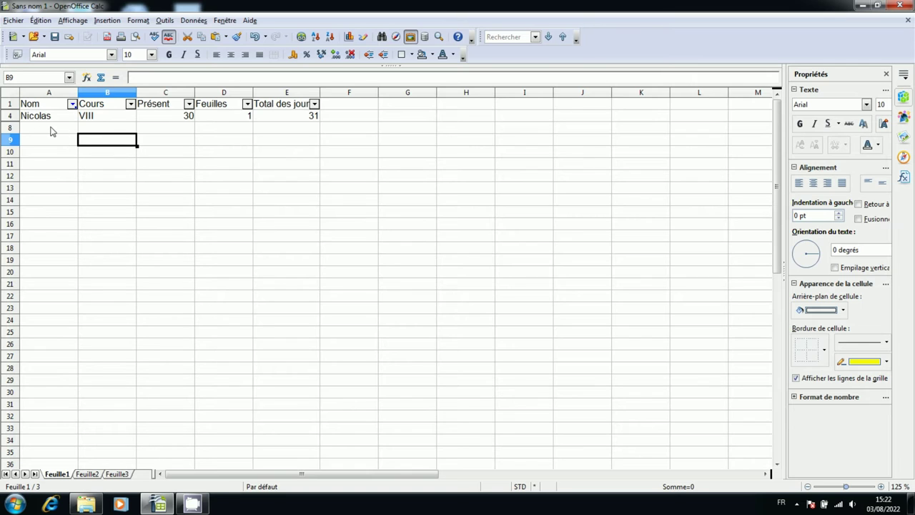
click(73, 106)
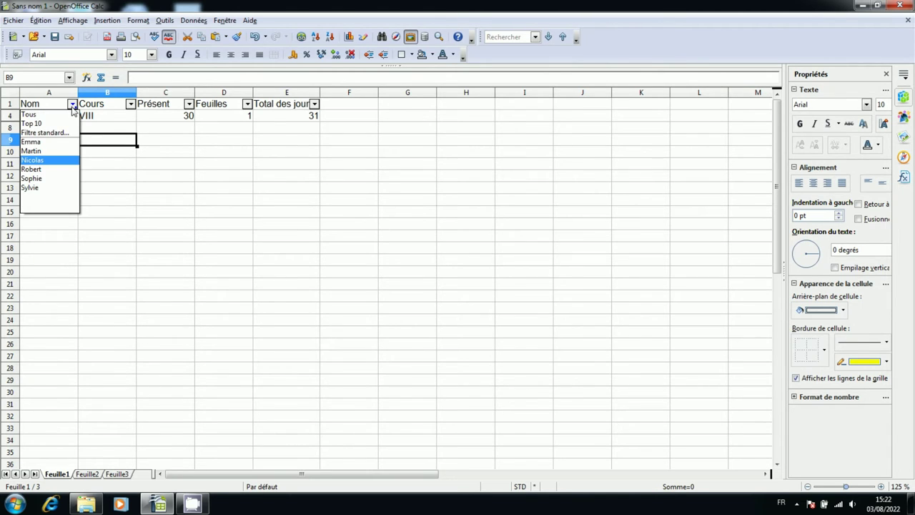
click(30, 116)
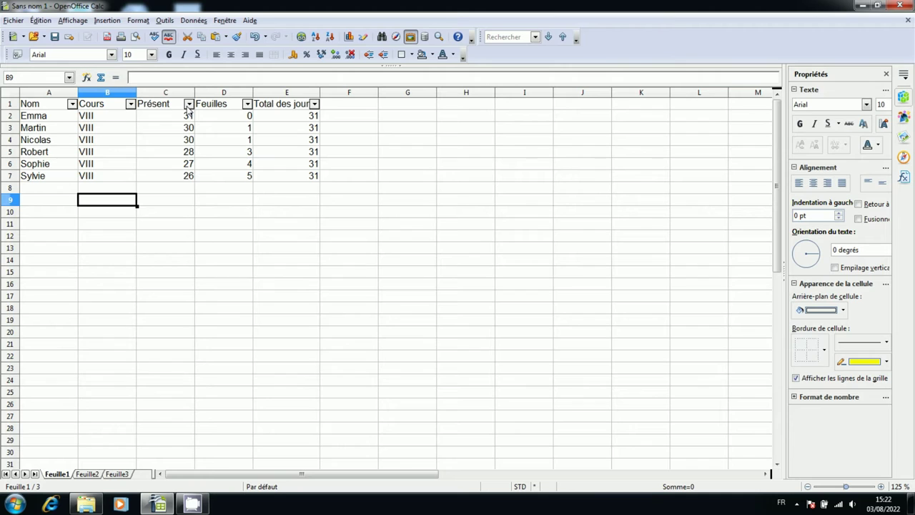
Step: Apply a standard filter on Présent with condition >= and value 27
click(188, 105)
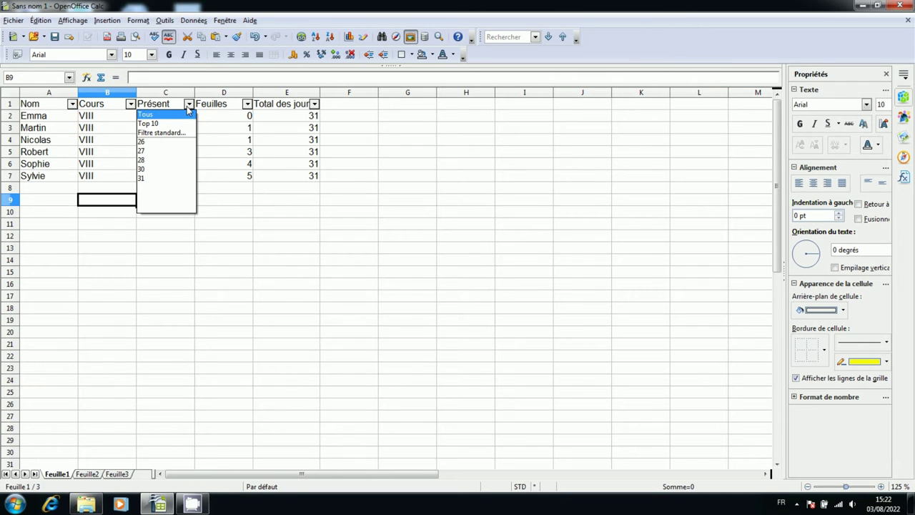
click(161, 133)
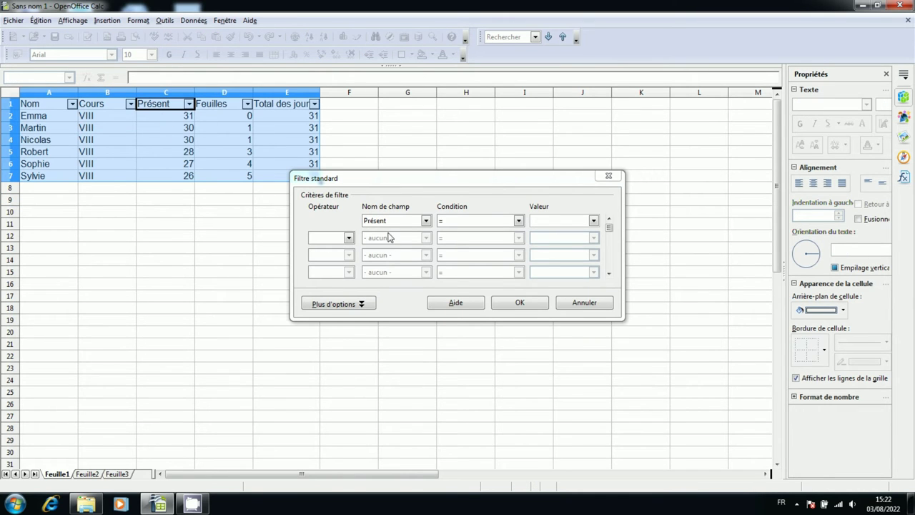
click(519, 222)
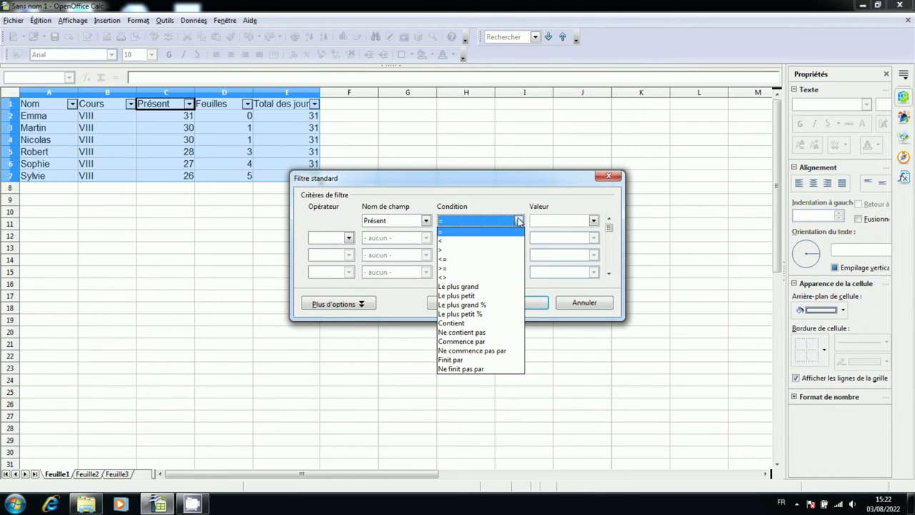
click(471, 271)
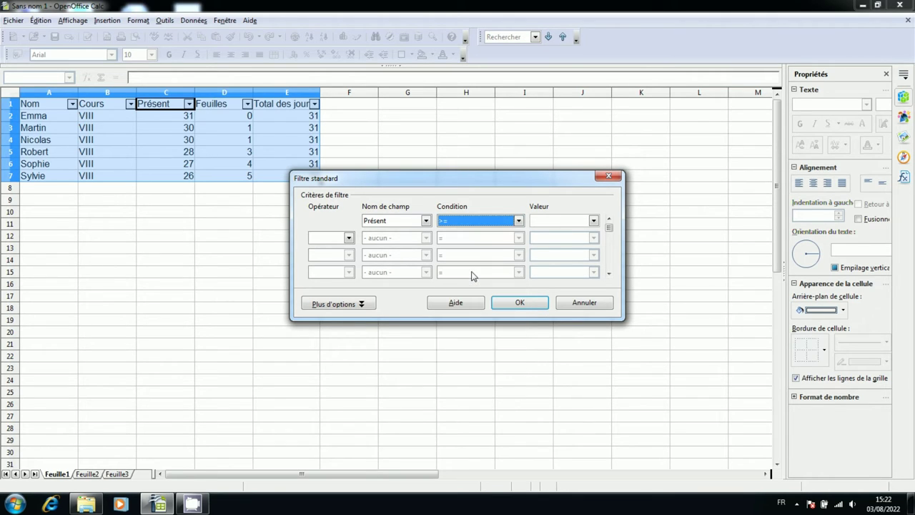
click(560, 225)
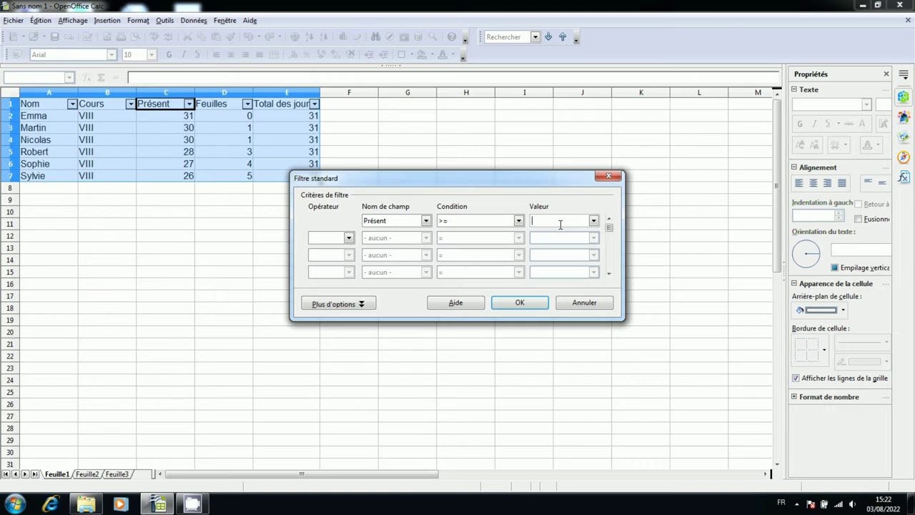
text(27)
click(519, 304)
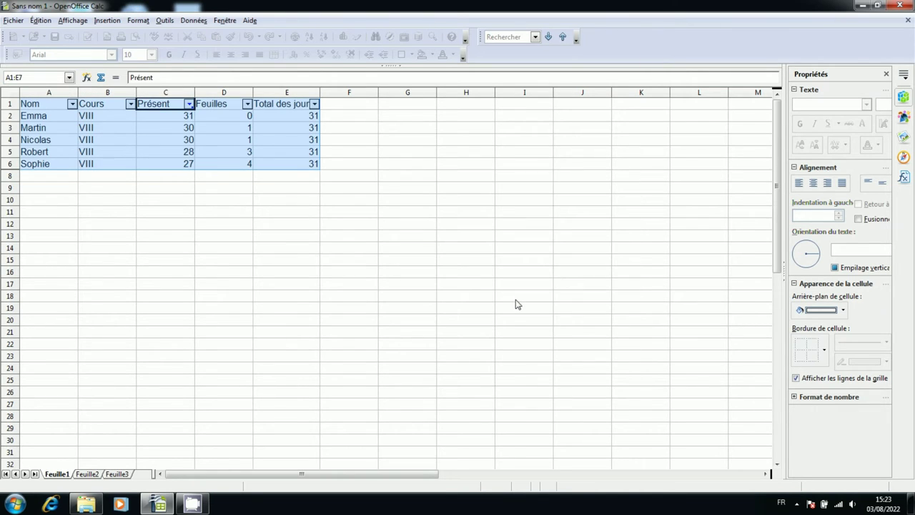
click(180, 182)
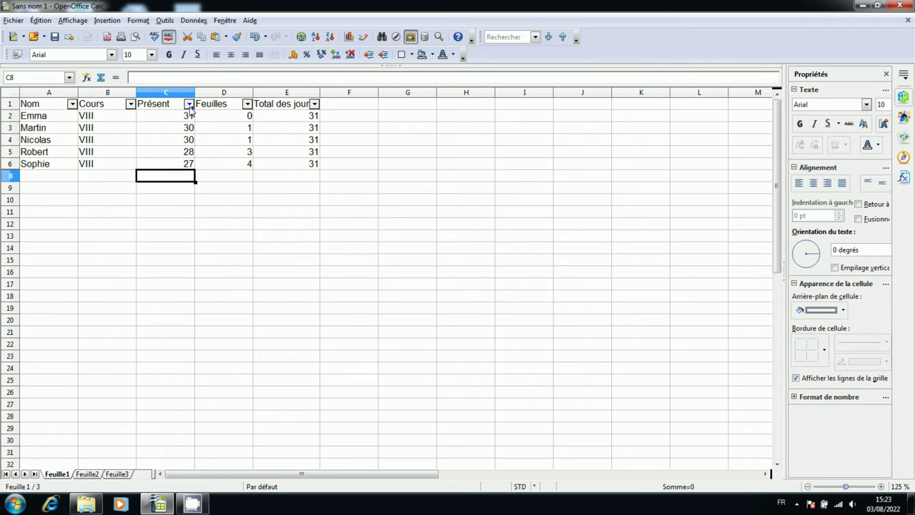
Step: Change the Présent standard filter value from 27 to 30
click(189, 105)
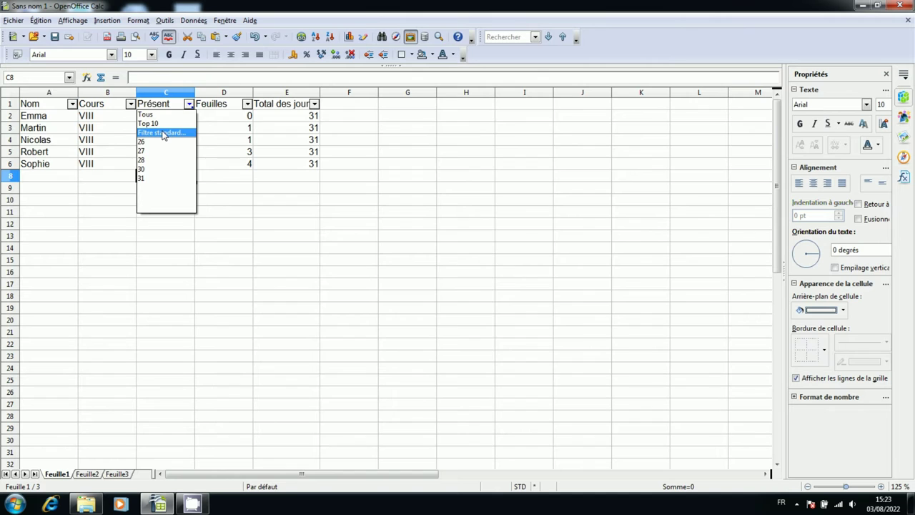
click(163, 133)
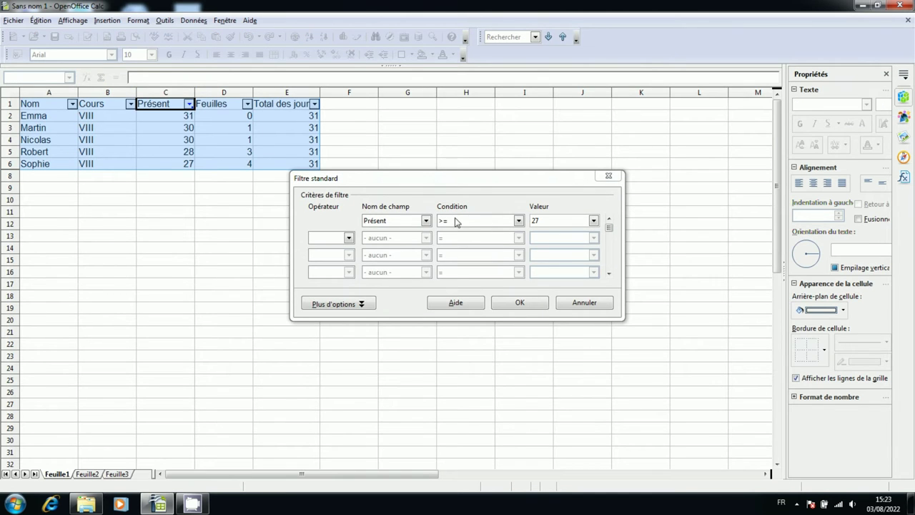
click(569, 222)
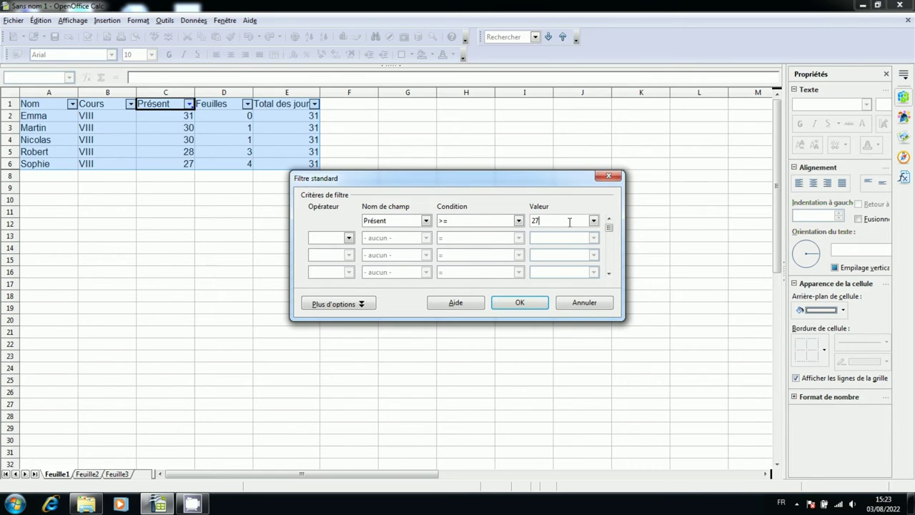
key(BackSpace)
key(BackSpace)
text(30)
click(519, 303)
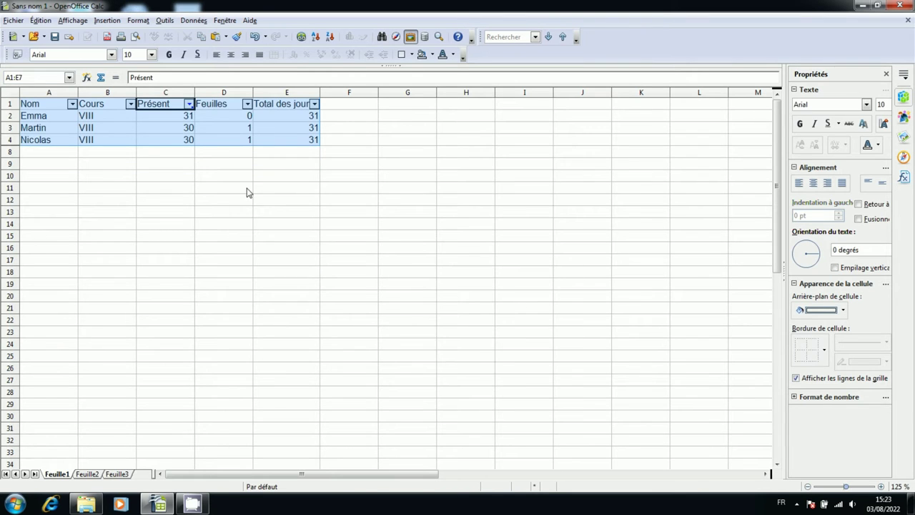
click(189, 152)
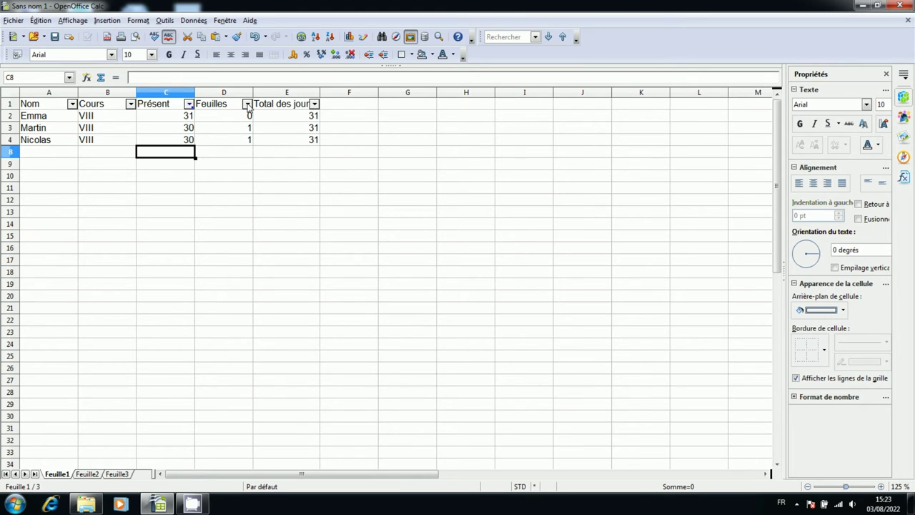
Step: Switch the standard filter to field Feuilles, condition =, value 0
click(247, 104)
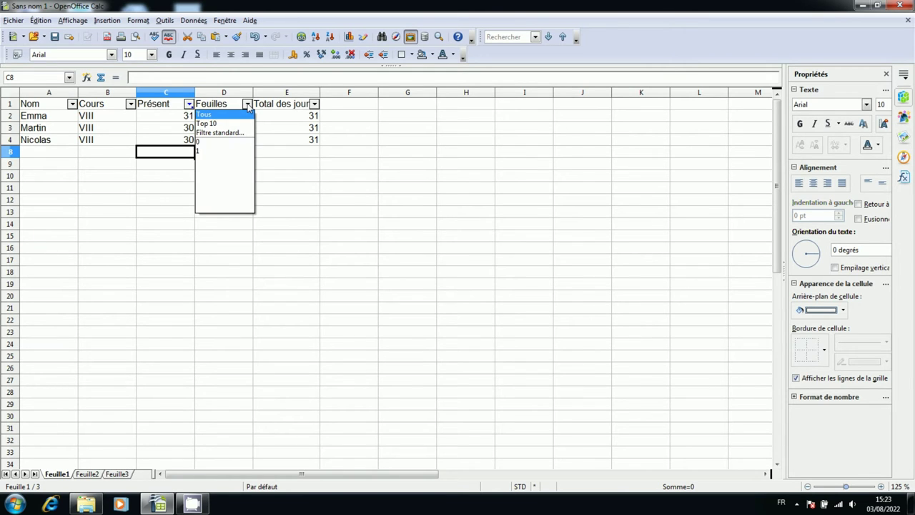
click(226, 133)
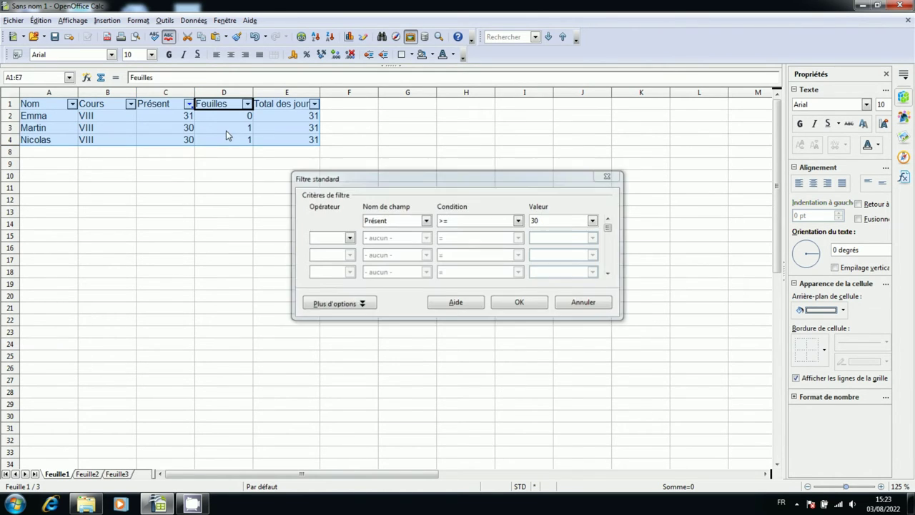
click(403, 221)
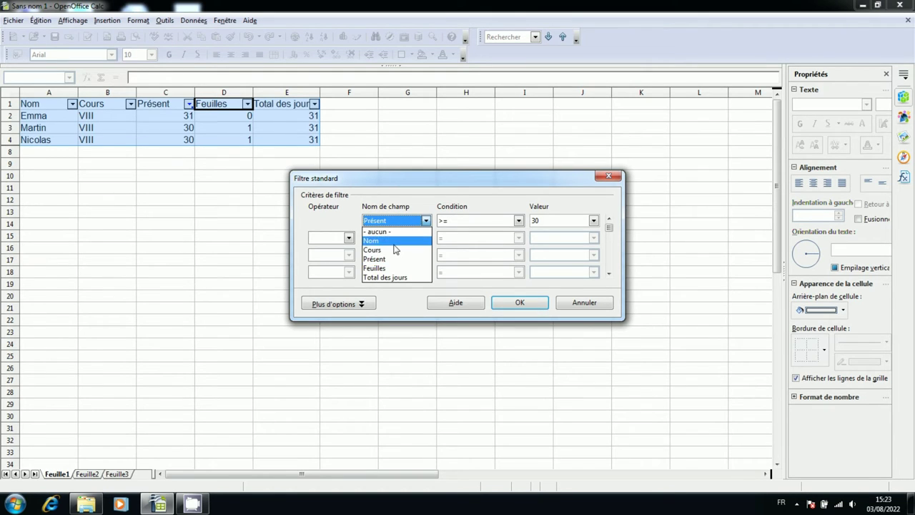
click(390, 269)
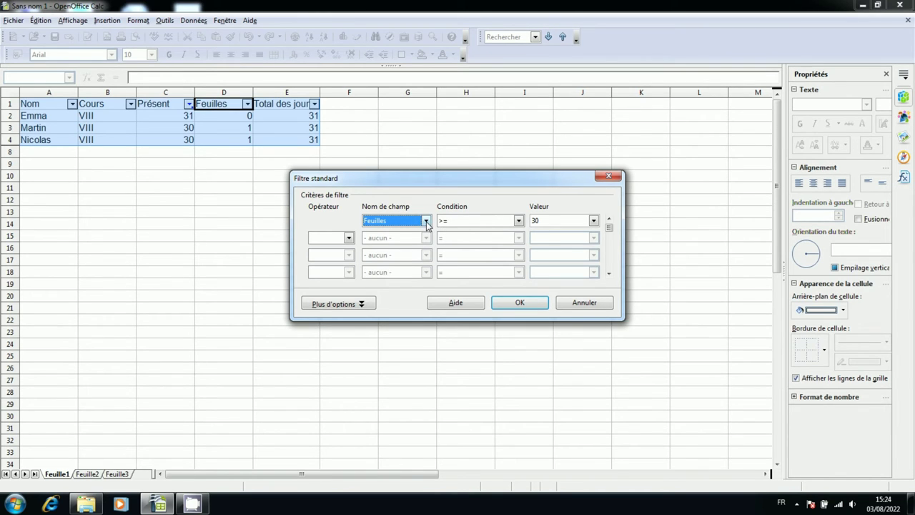
click(518, 222)
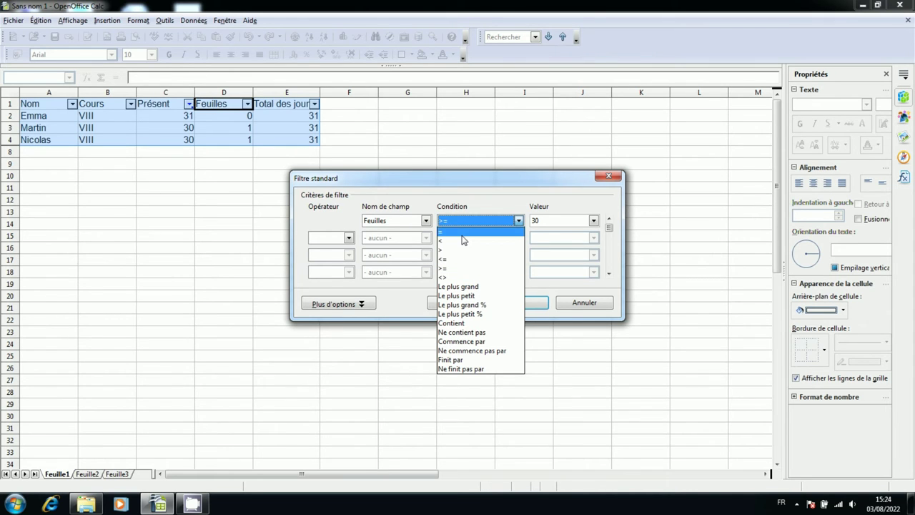
click(462, 232)
click(548, 224)
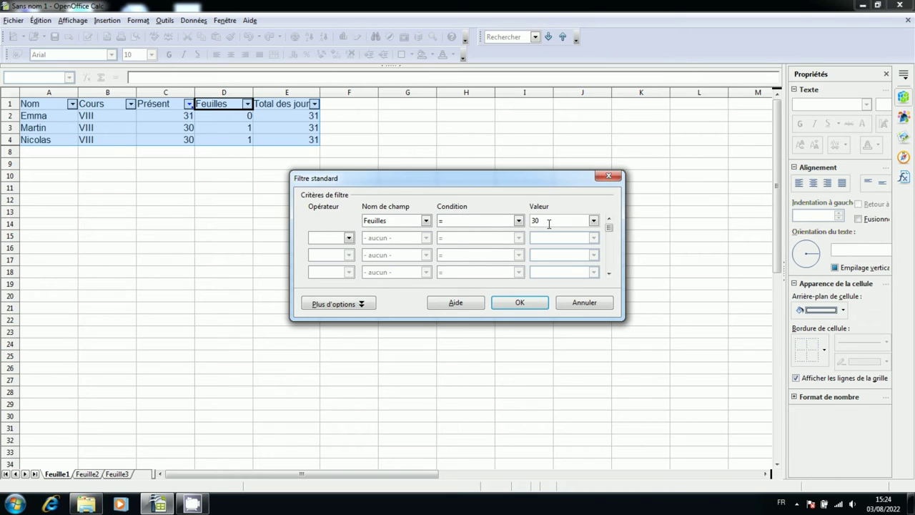
key(BackSpace)
key(BackSpace)
text(0)
click(519, 303)
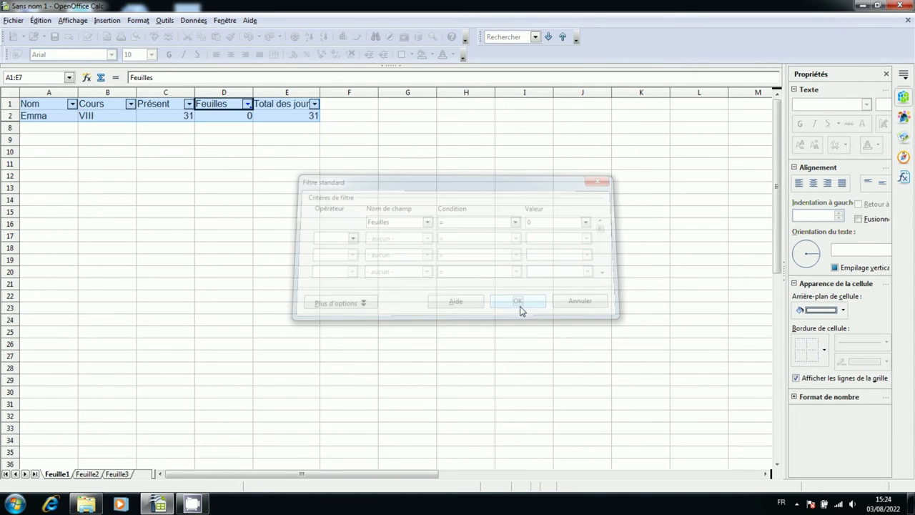
click(233, 151)
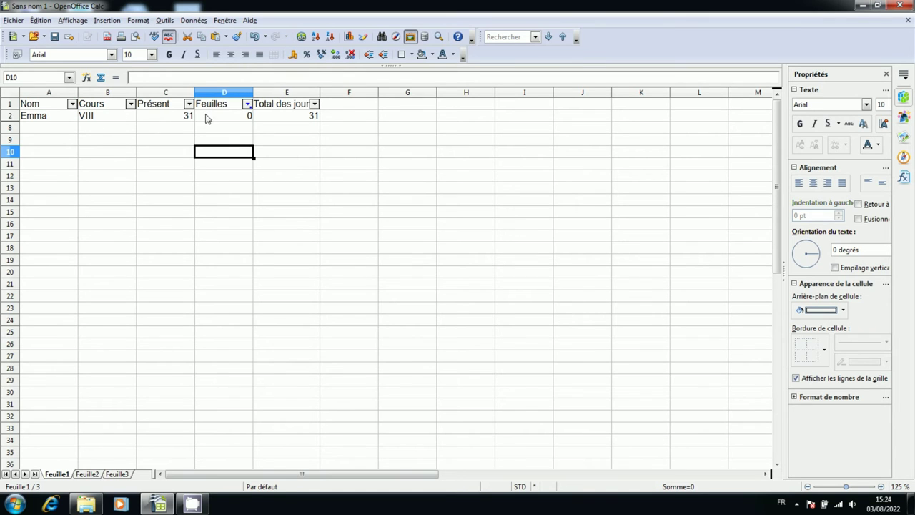
Step: Set the Feuilles AutoFilter to Tous so Emma through Sylvie show again
click(247, 104)
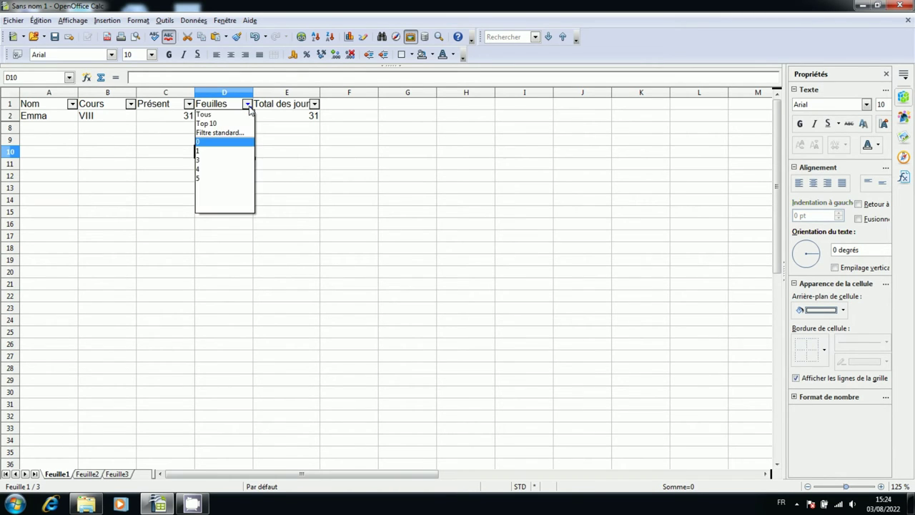
click(205, 114)
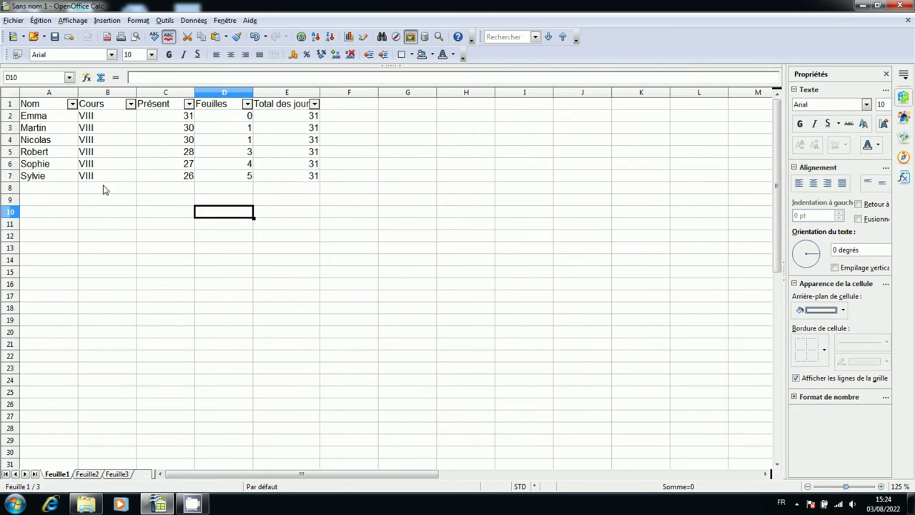
click(138, 209)
click(261, 206)
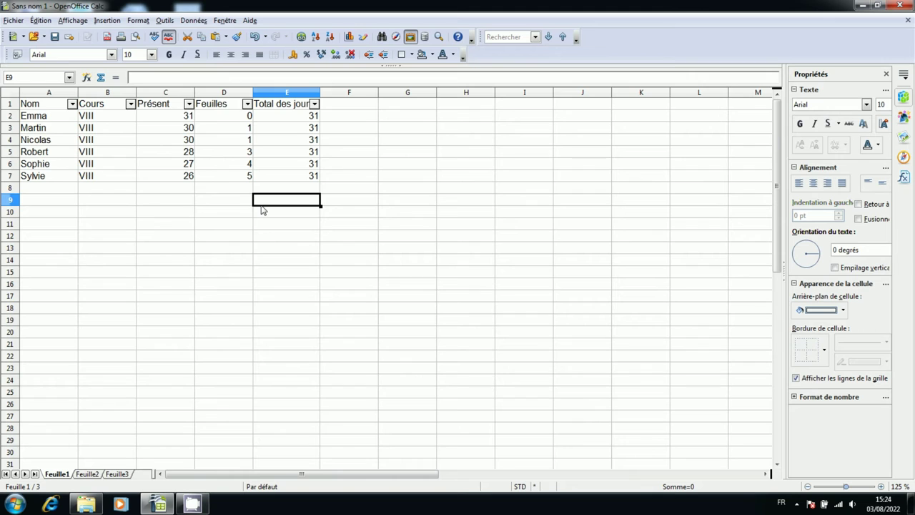
click(298, 252)
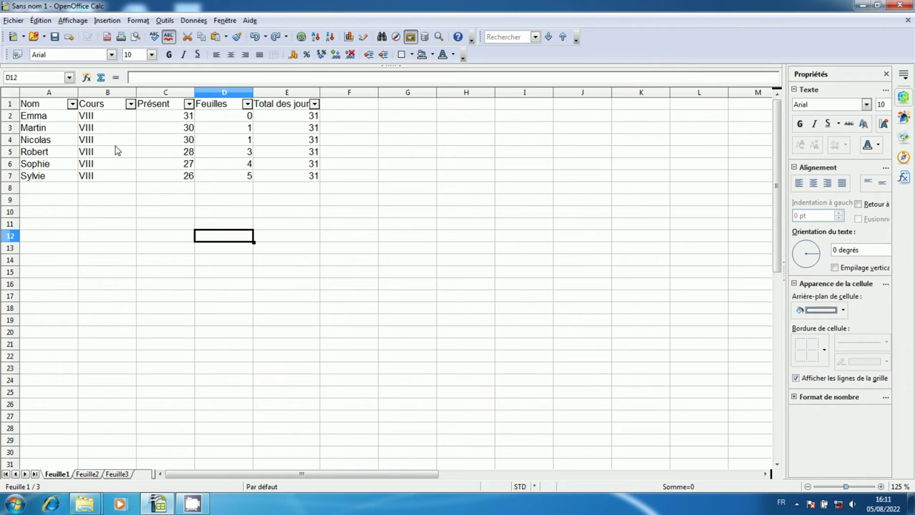
Step: Select A1:E7 and switch off Données > Filtre > AutoFiltre
mouse_move(43, 106)
mouse_down()
mouse_move(279, 166)
mouse_move(279, 178)
mouse_up()
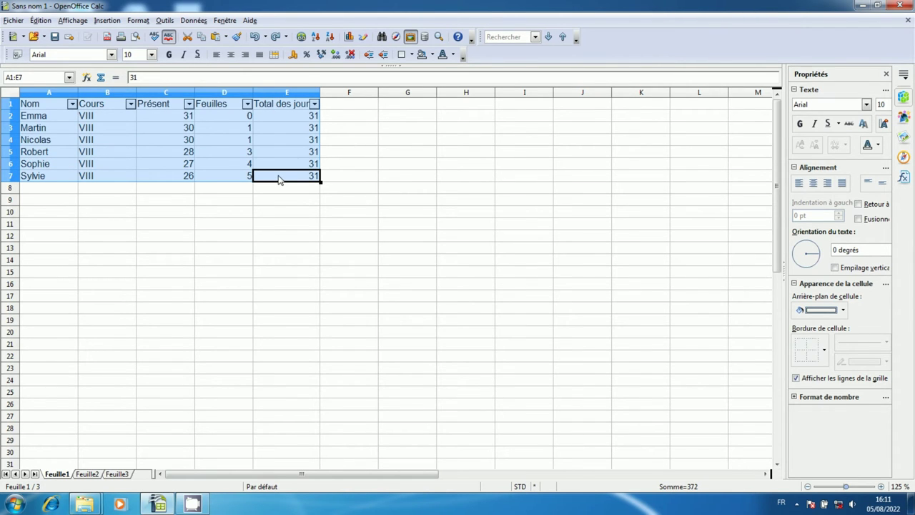
click(189, 21)
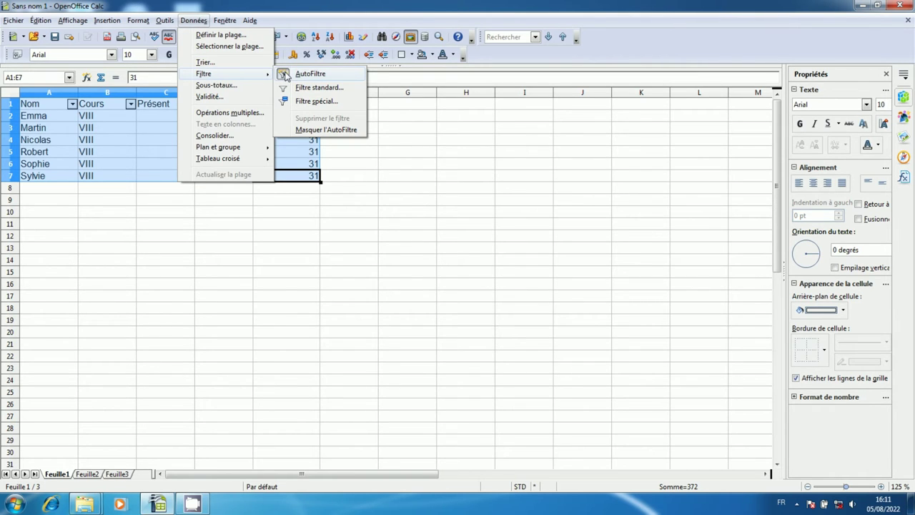
click(285, 75)
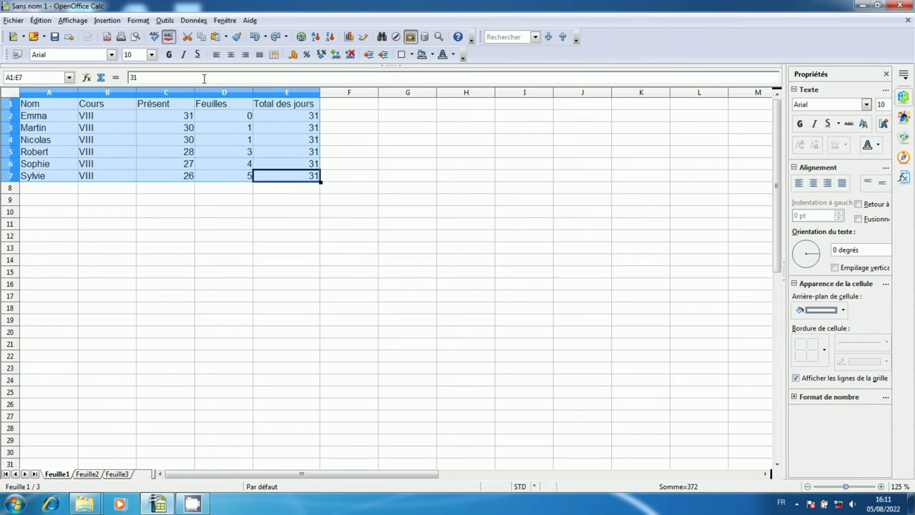
click(275, 223)
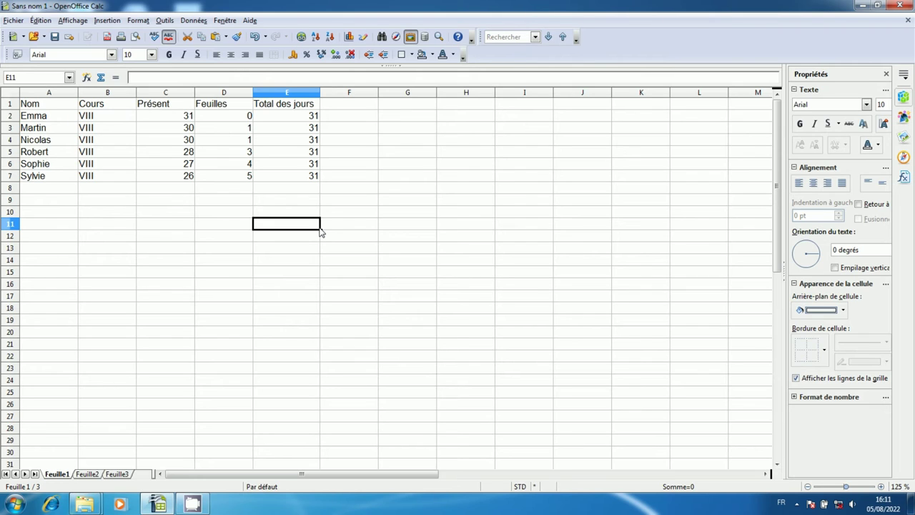
key(Up)
key(Up)
key(Up)
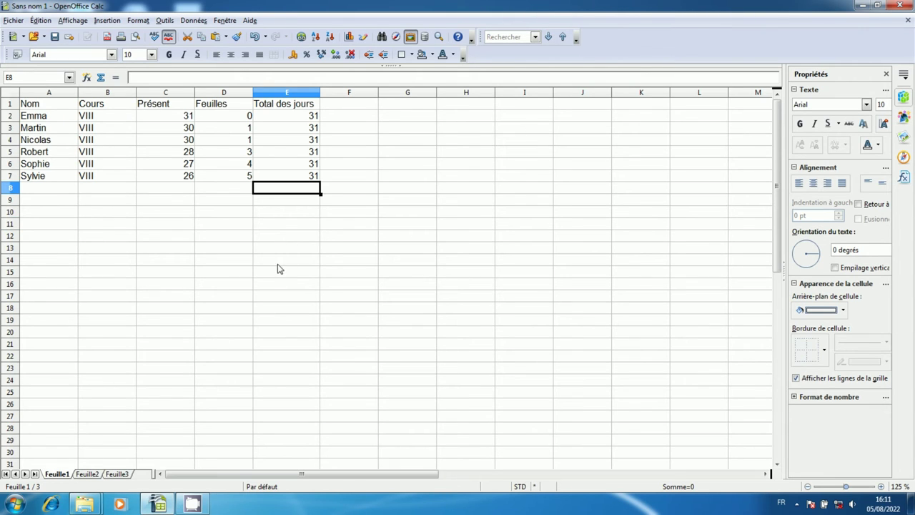
Step: Insert Somme subtotals of Total des jours, grouped by Total des jours
click(194, 21)
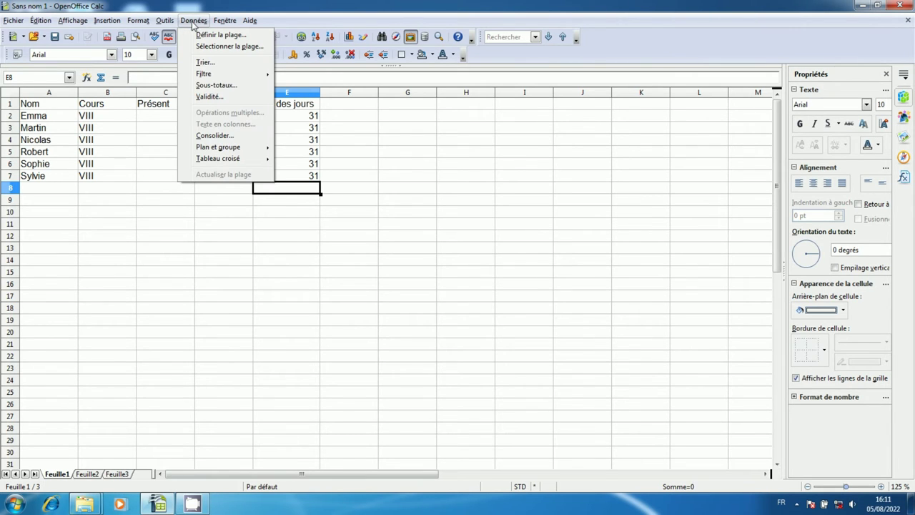
click(235, 87)
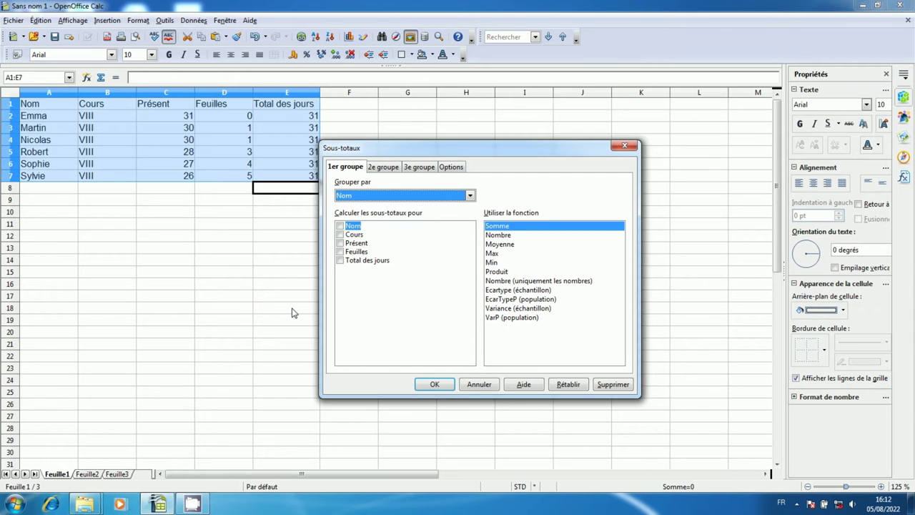
click(363, 263)
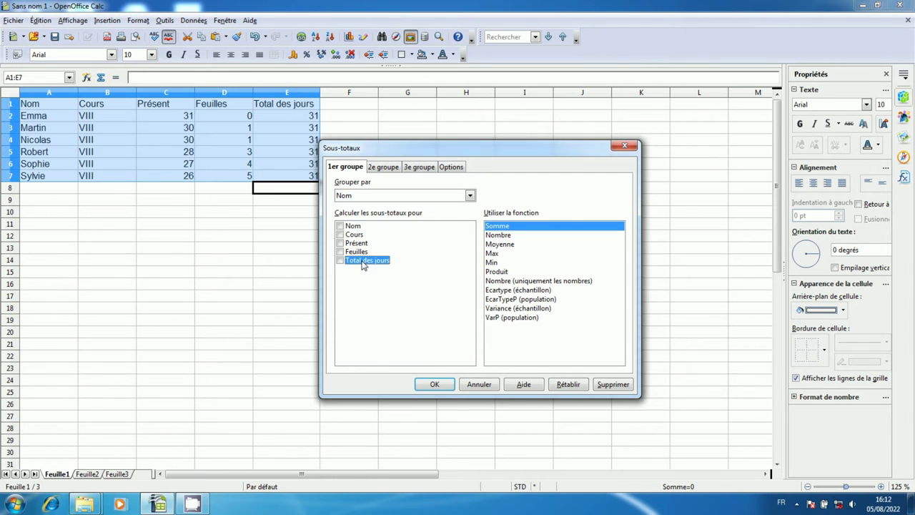
click(341, 261)
click(419, 199)
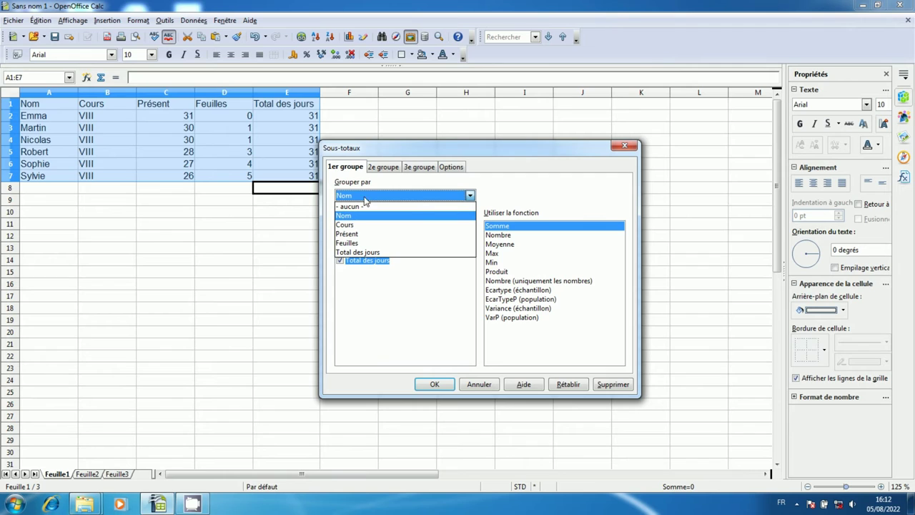
click(369, 253)
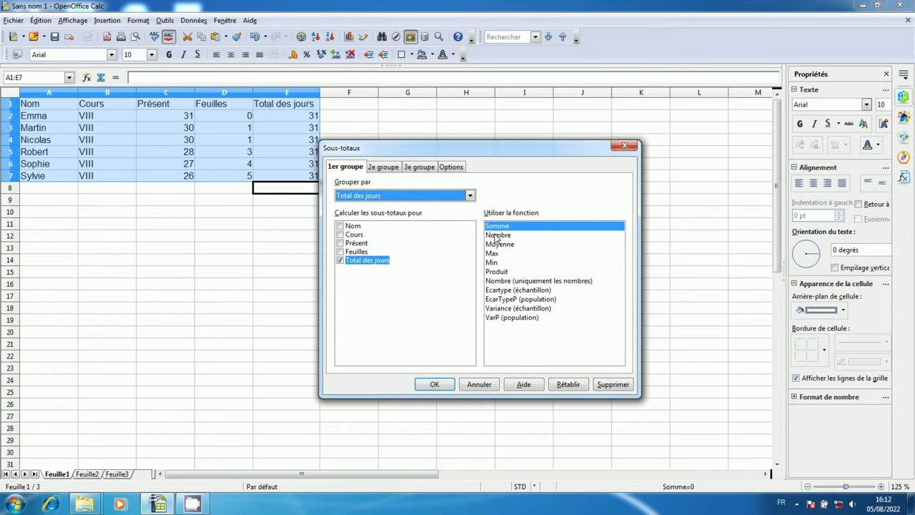
click(432, 384)
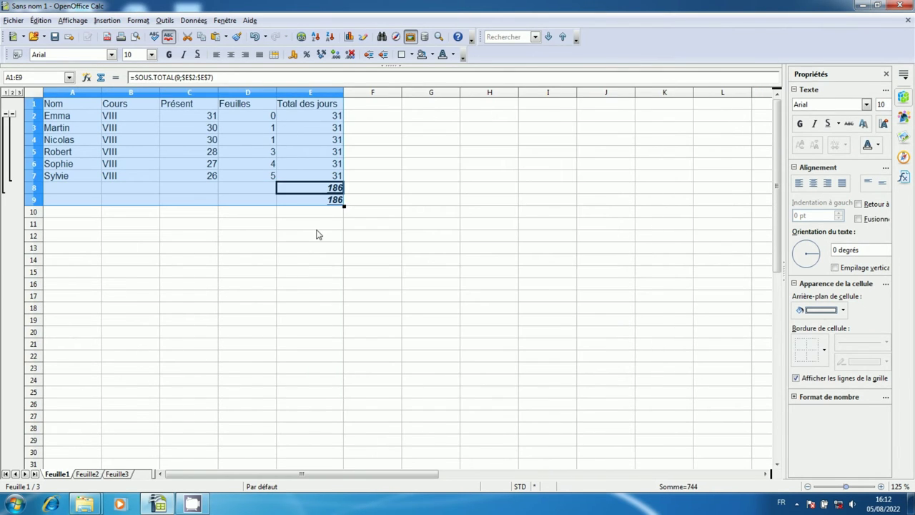
click(317, 224)
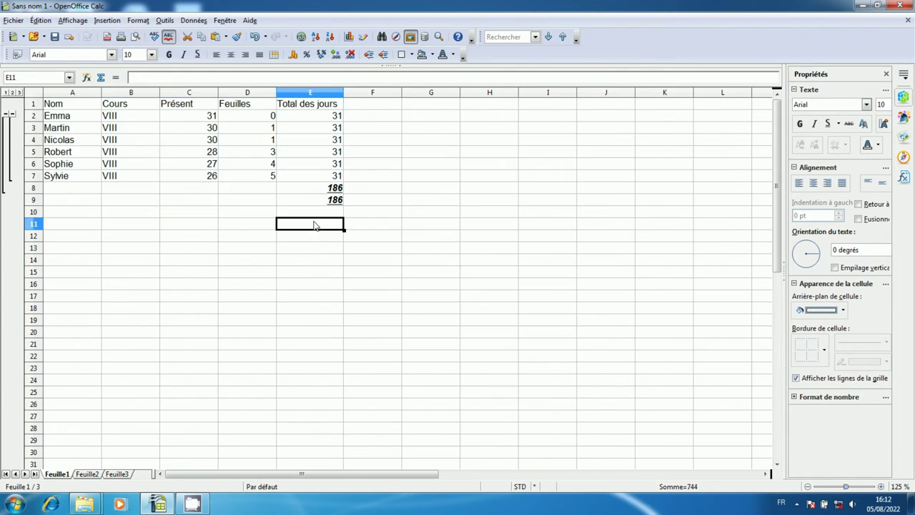
click(334, 188)
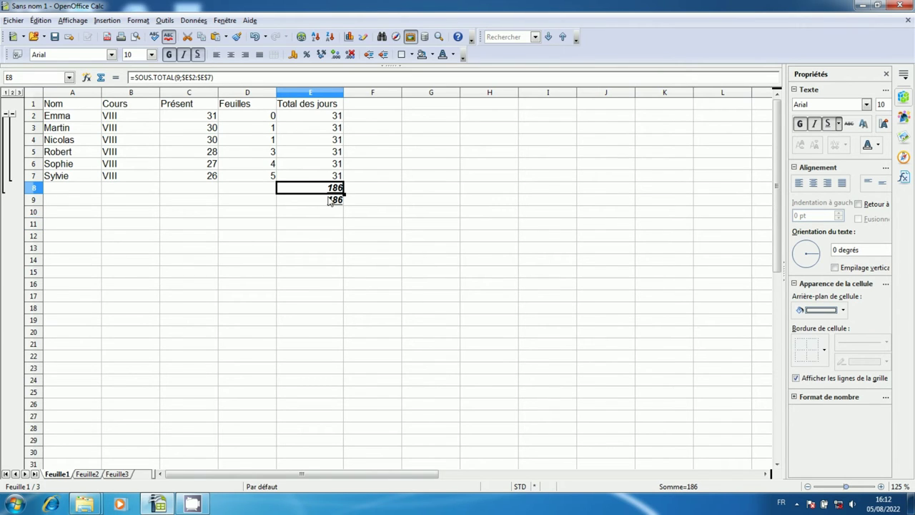
click(330, 199)
click(330, 189)
click(333, 129)
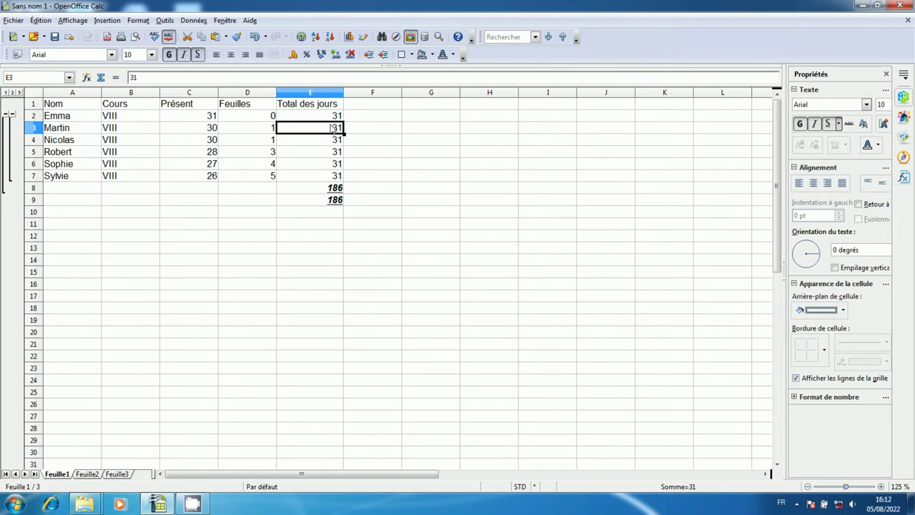
click(334, 188)
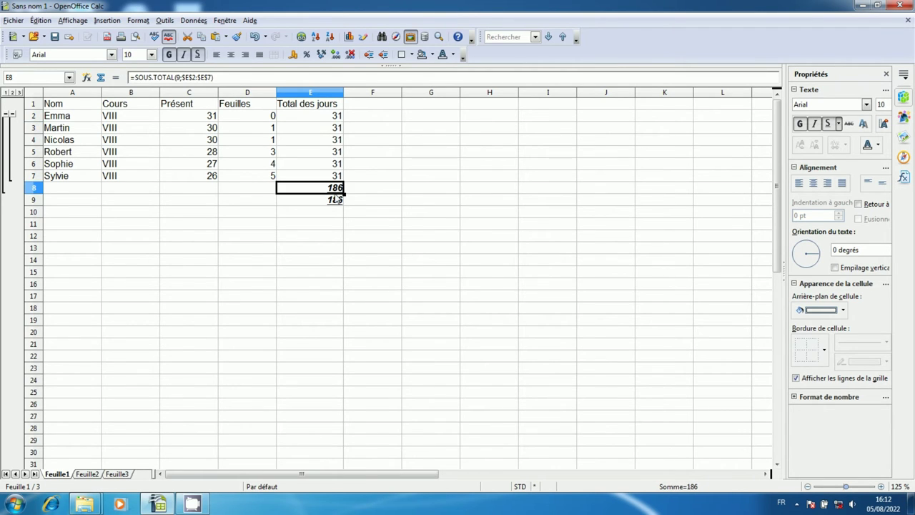
click(258, 198)
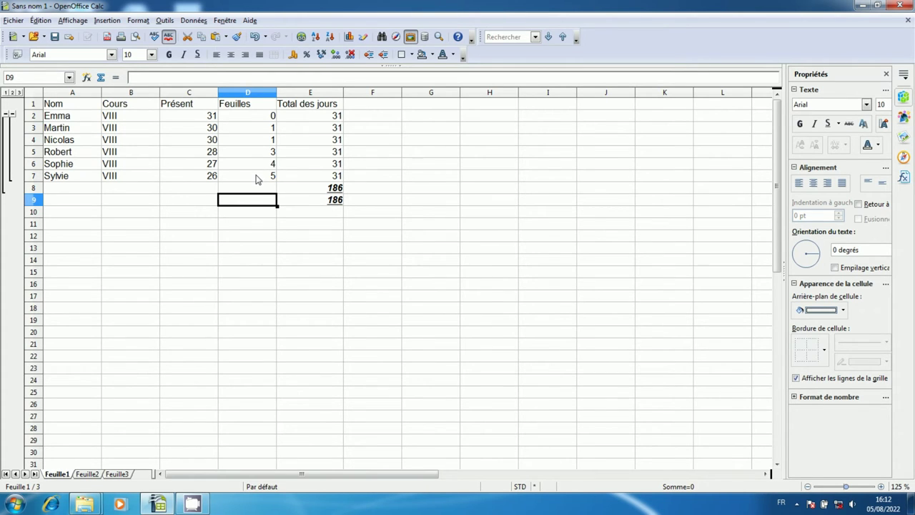
Step: Rerun Sous-totaux with Feuilles ticked and Nombre as the function
click(195, 21)
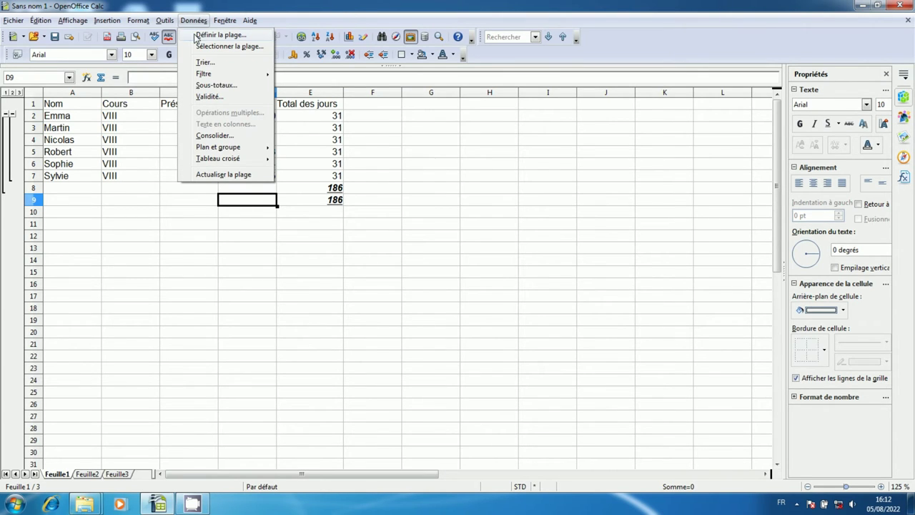
click(231, 86)
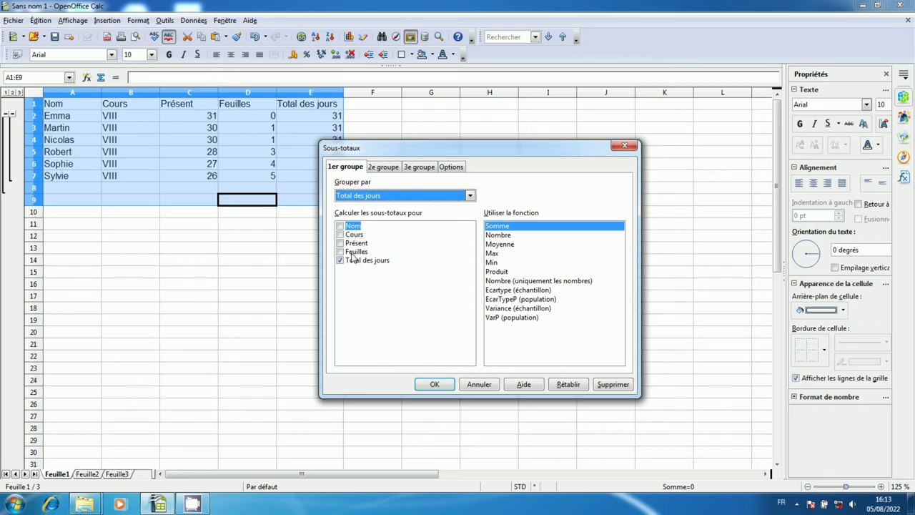
click(340, 252)
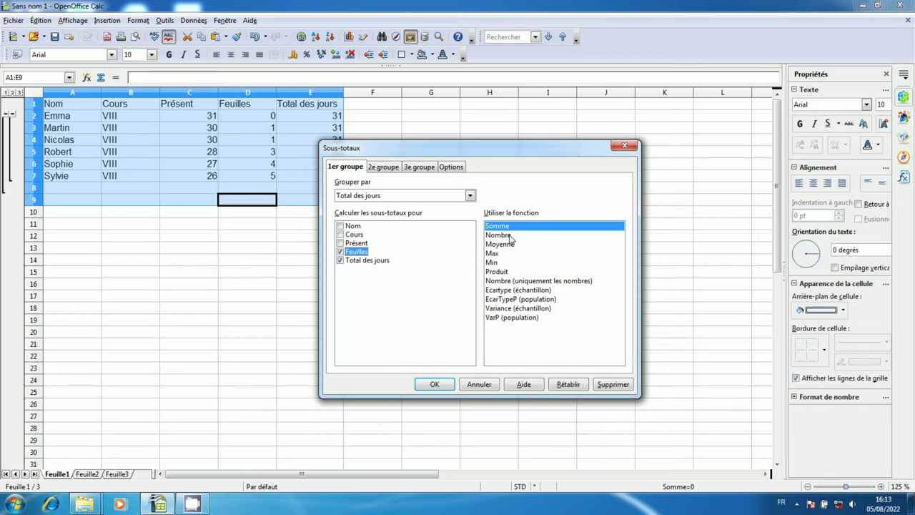
click(510, 238)
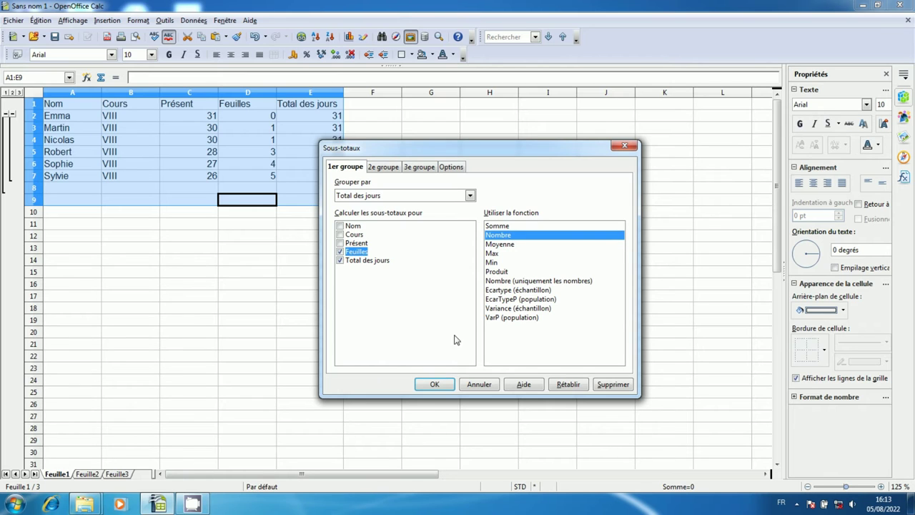
click(436, 384)
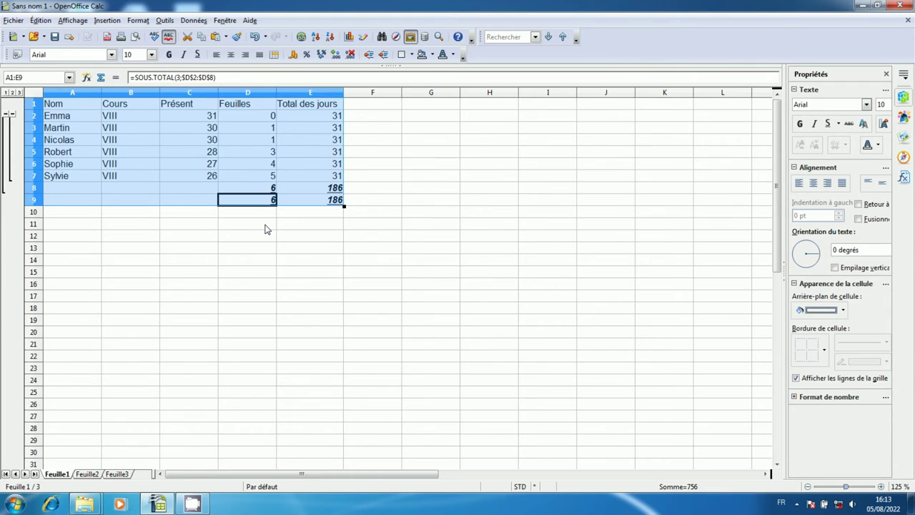
click(264, 229)
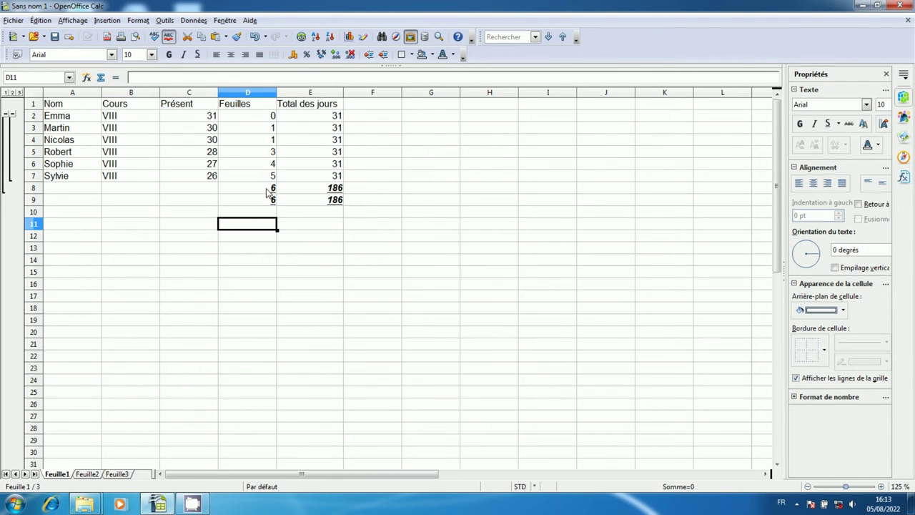
Step: Check D8 and D9, then rerun Sous-totaux counting both Feuilles and Total des jours with Nombre
click(269, 191)
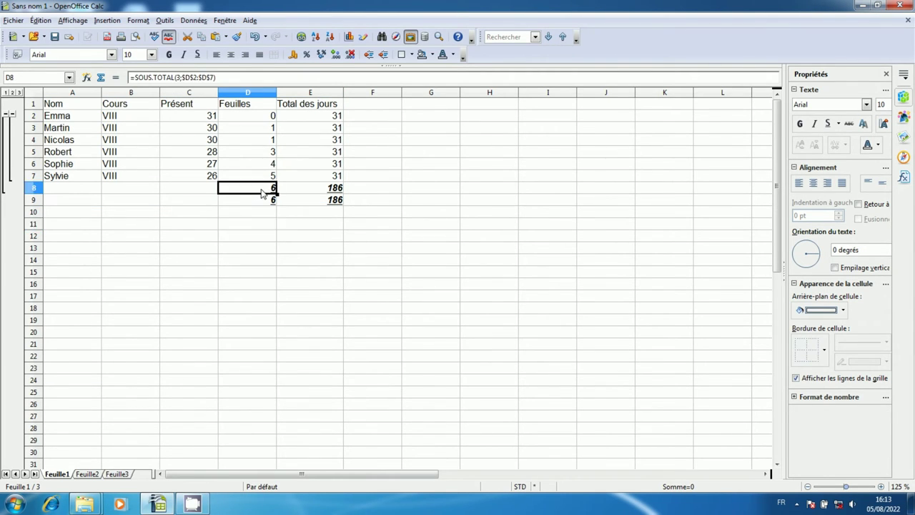
click(265, 201)
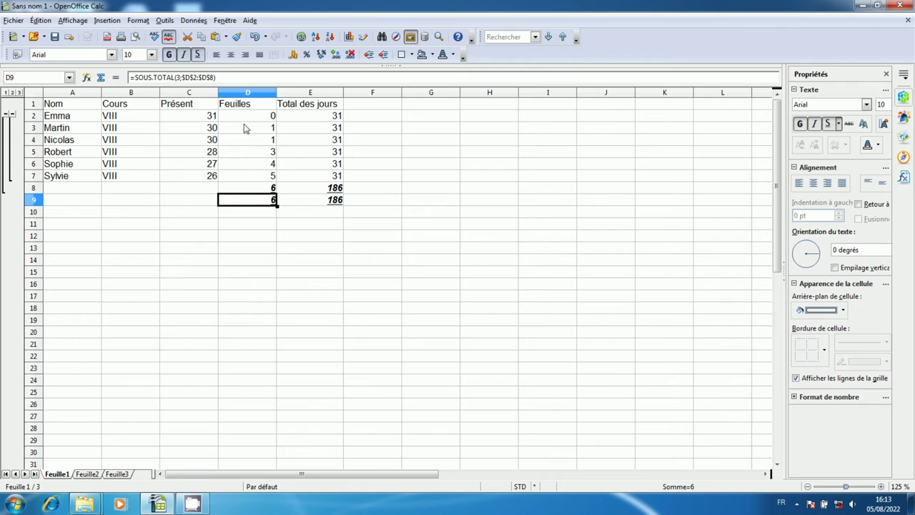
click(191, 21)
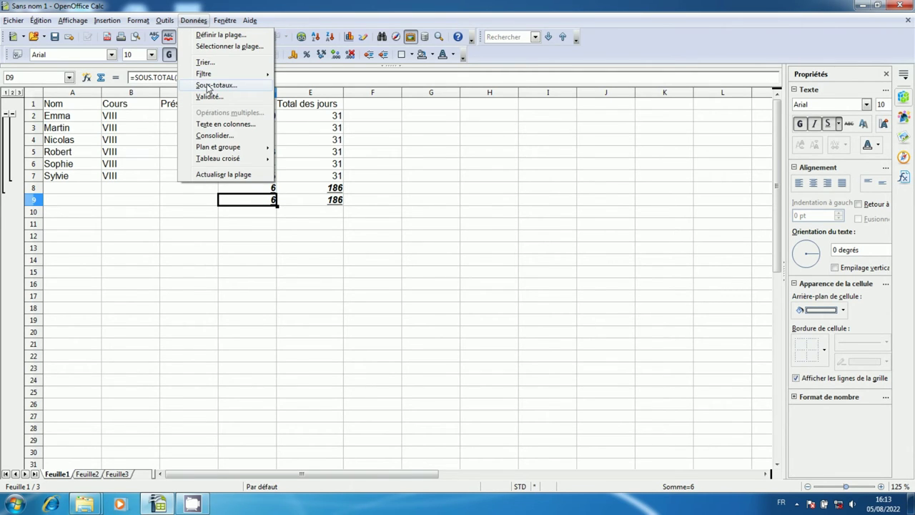
click(208, 86)
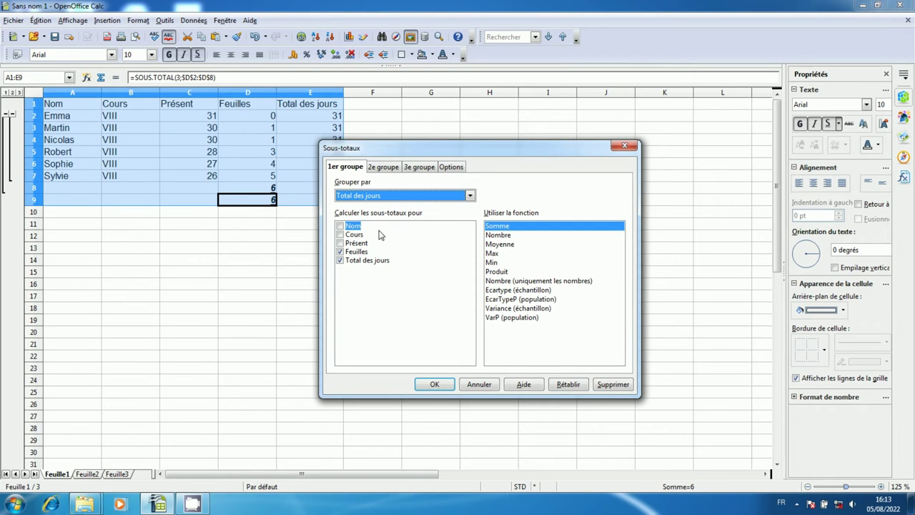
click(350, 263)
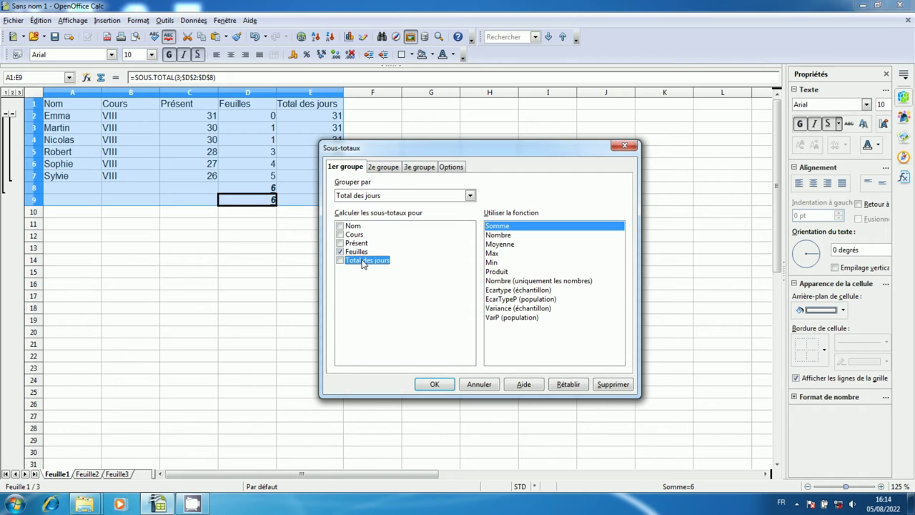
click(502, 236)
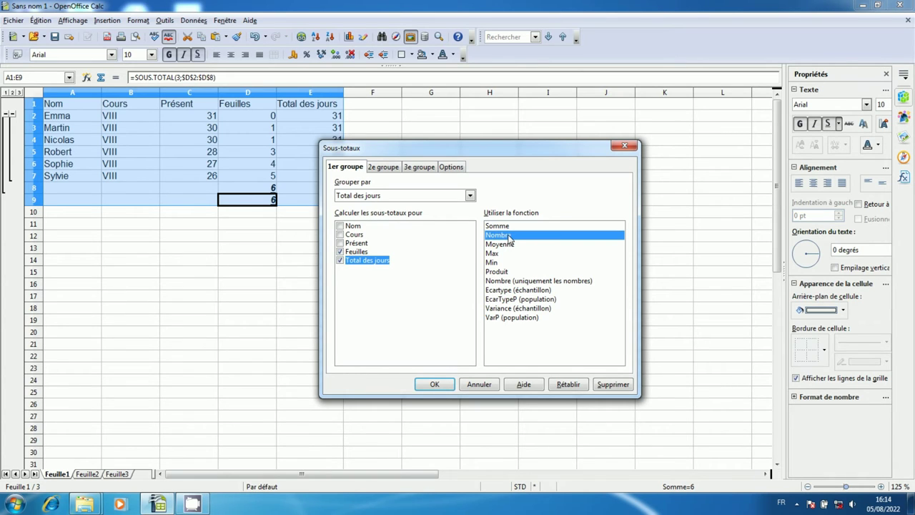
click(340, 260)
click(439, 384)
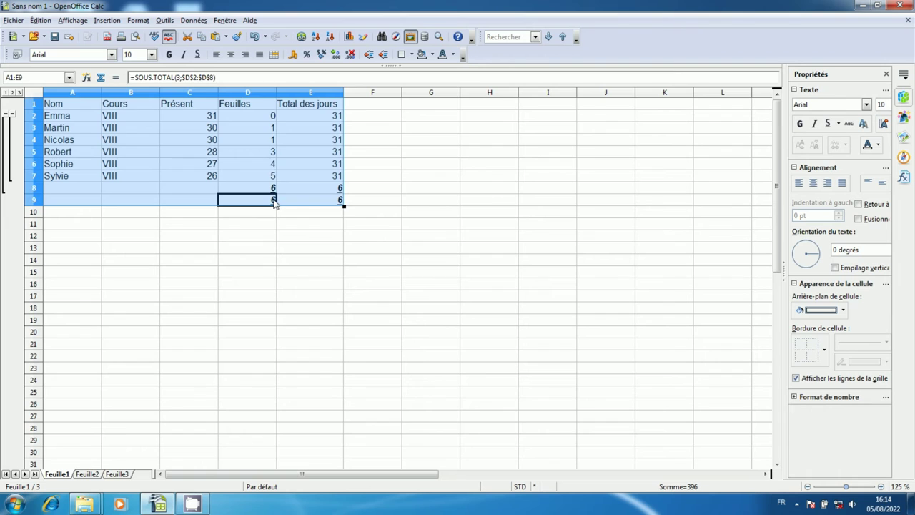
Step: Inspect subtotal cell D8 and select the Feuilles column D1:D9
click(269, 223)
click(269, 193)
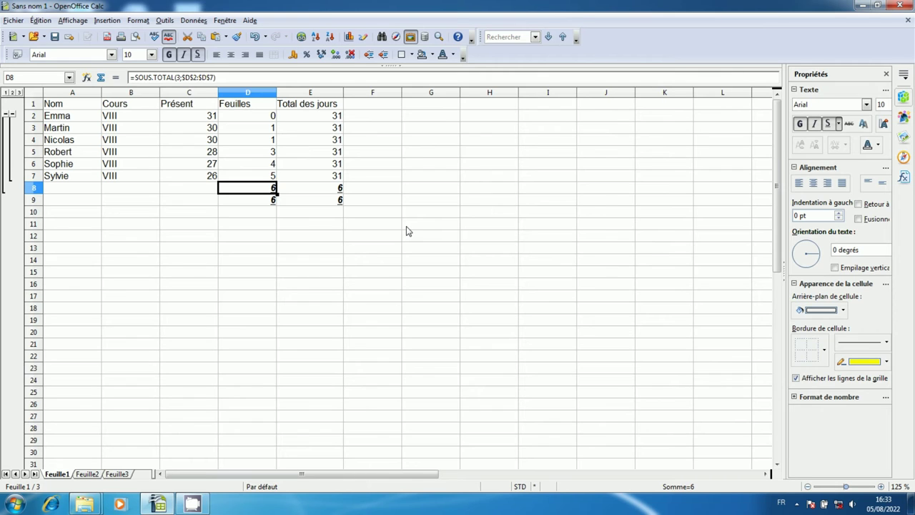
drag(247, 117, 245, 201)
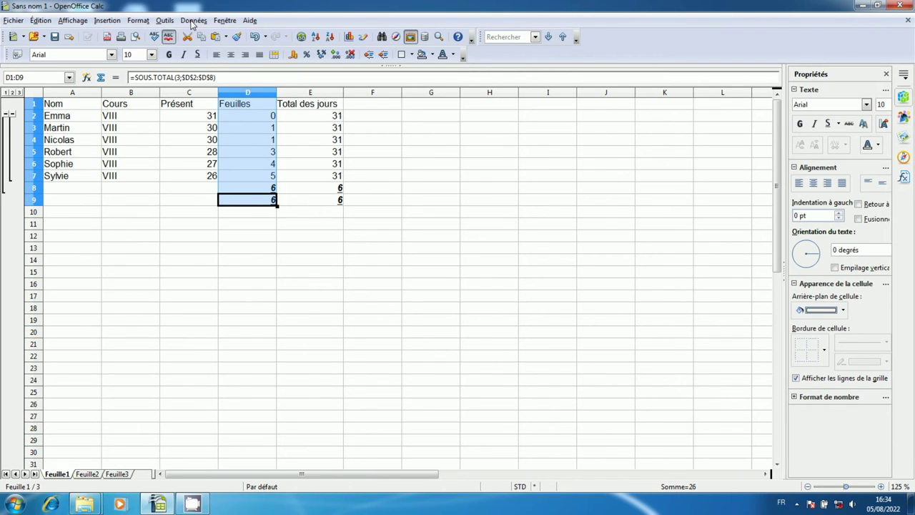
Step: Regroup the subtotals by Feuilles with a Nombre count, replacing the existing subtotals
click(192, 23)
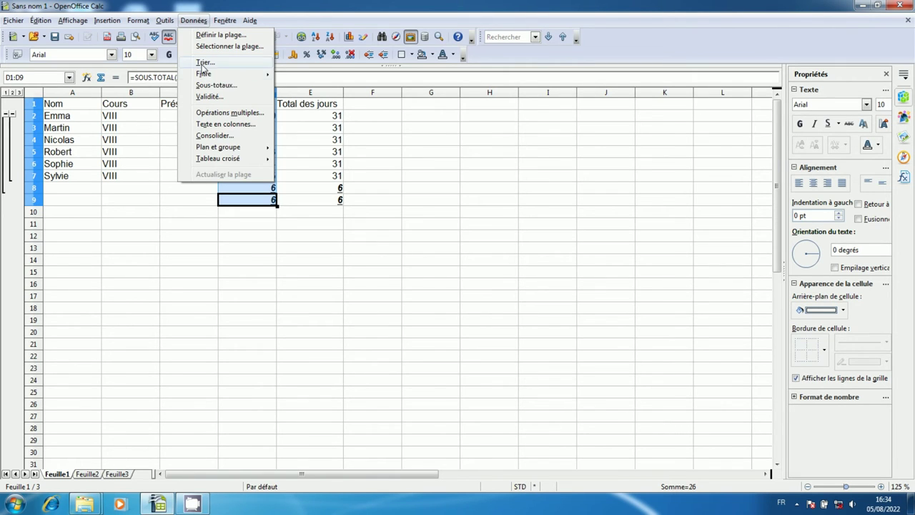
click(227, 86)
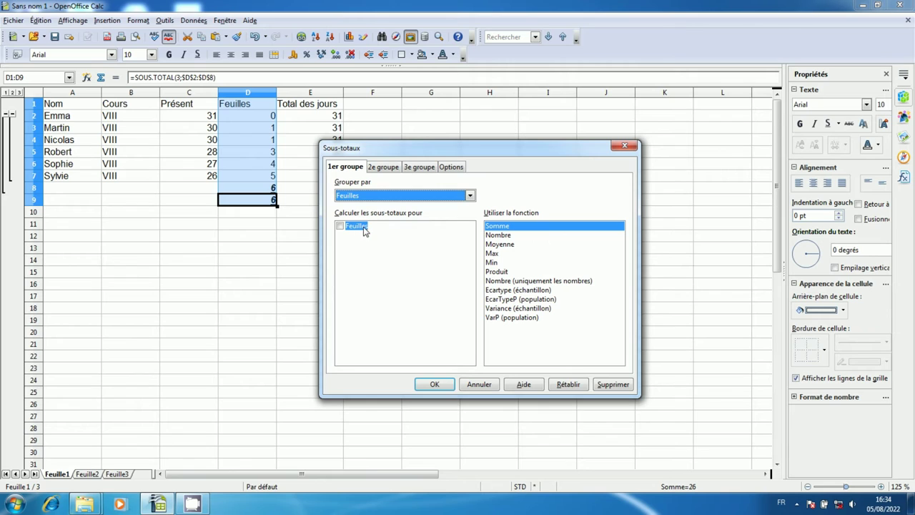
click(341, 226)
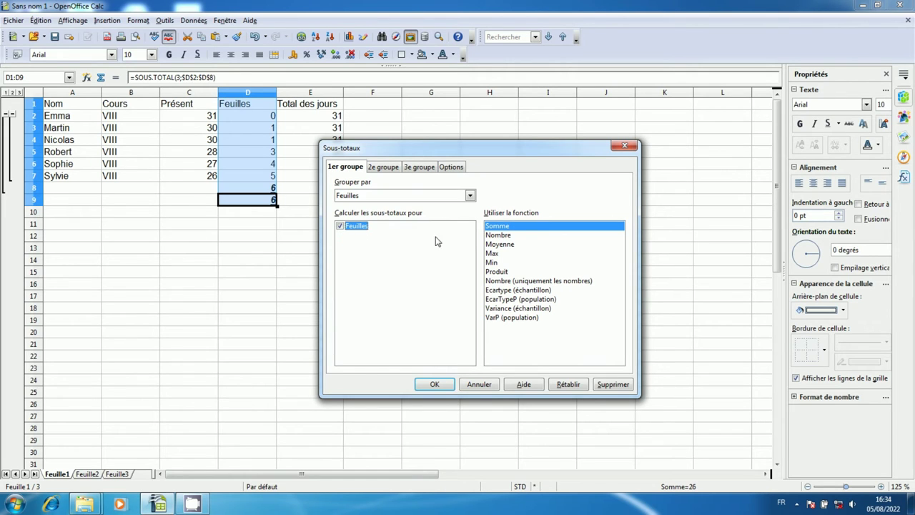
click(501, 237)
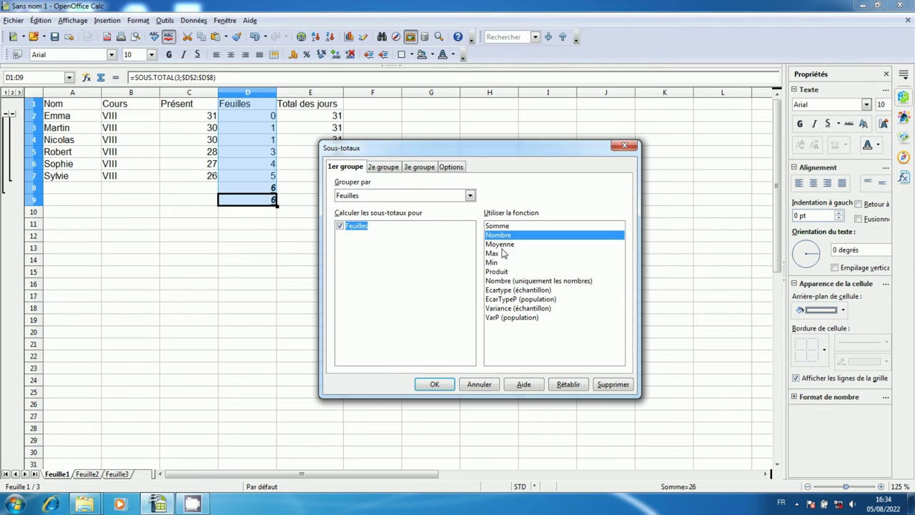
click(436, 383)
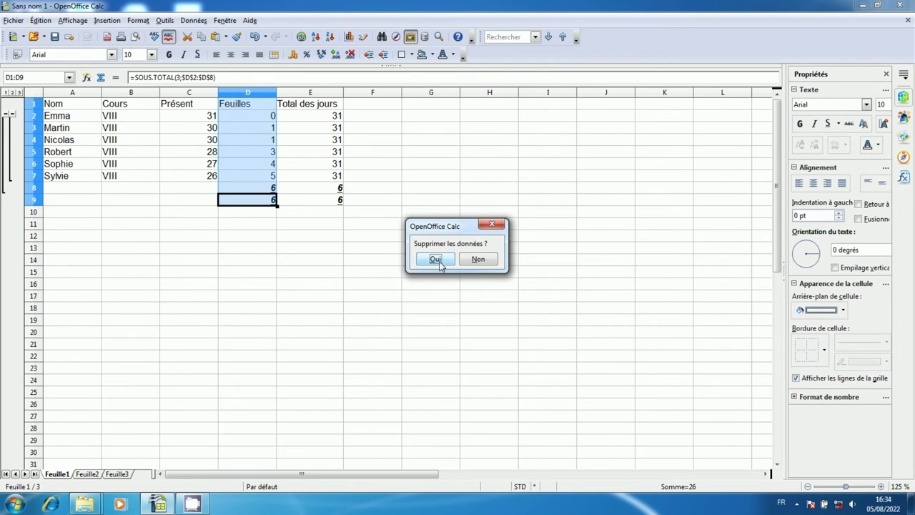
click(437, 260)
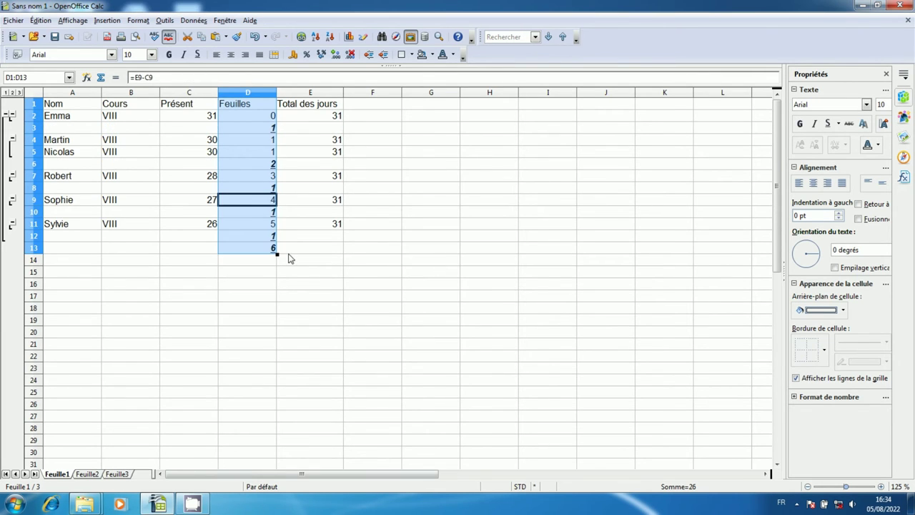
click(316, 261)
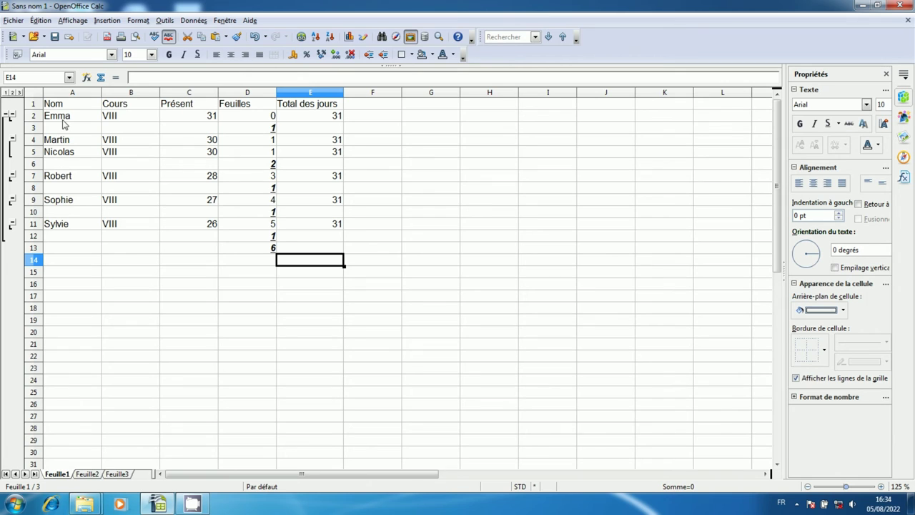
click(272, 128)
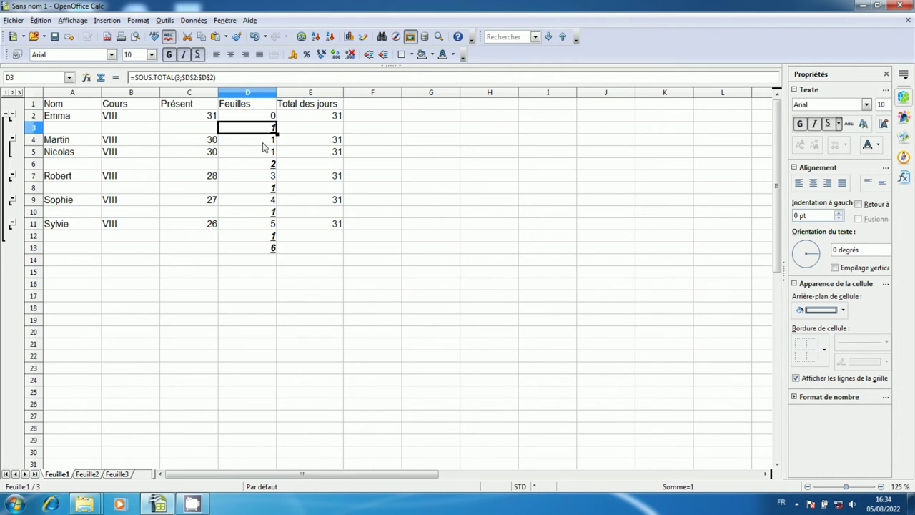
drag(264, 143, 264, 152)
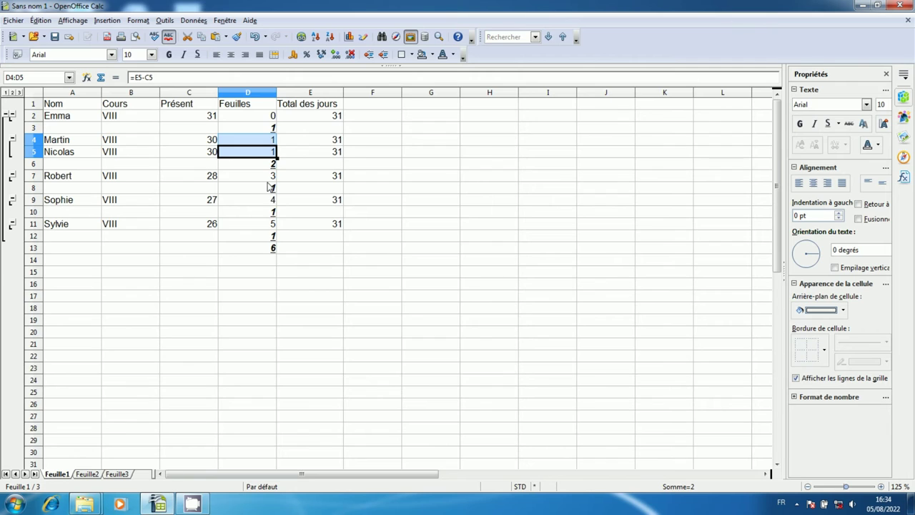
click(264, 178)
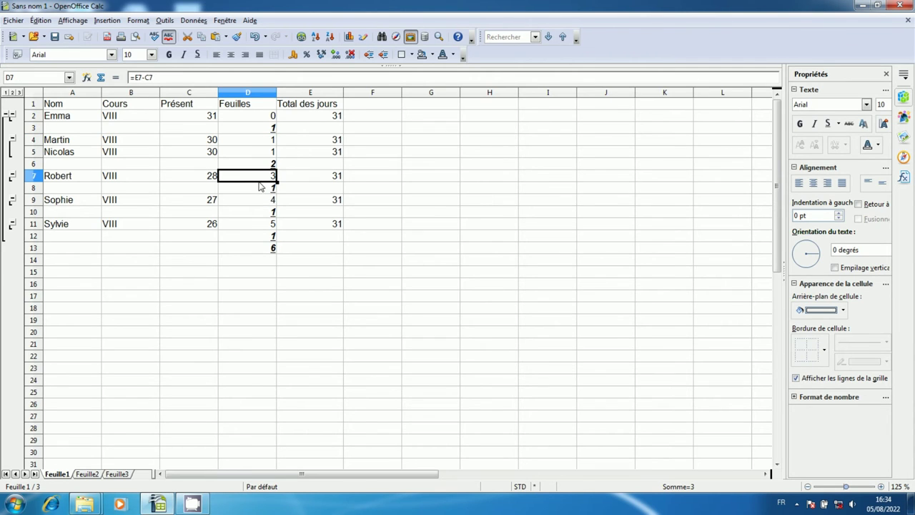
click(273, 250)
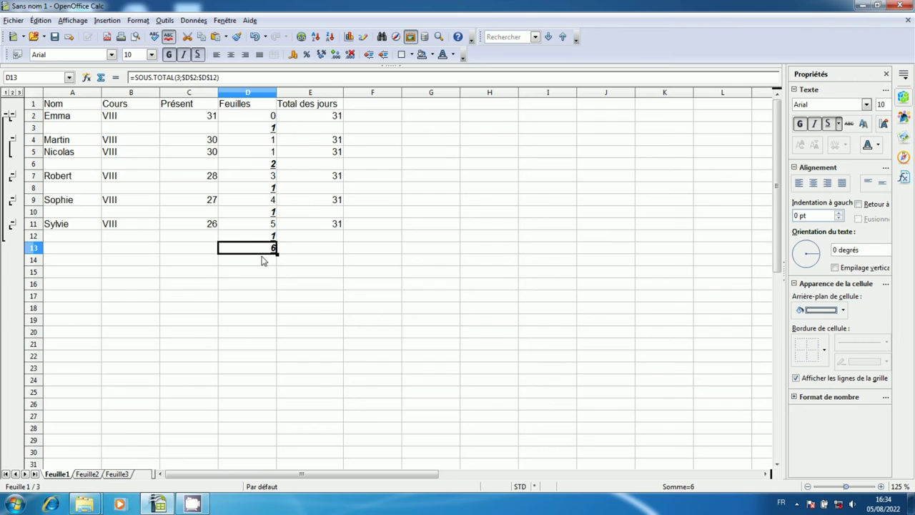
click(276, 130)
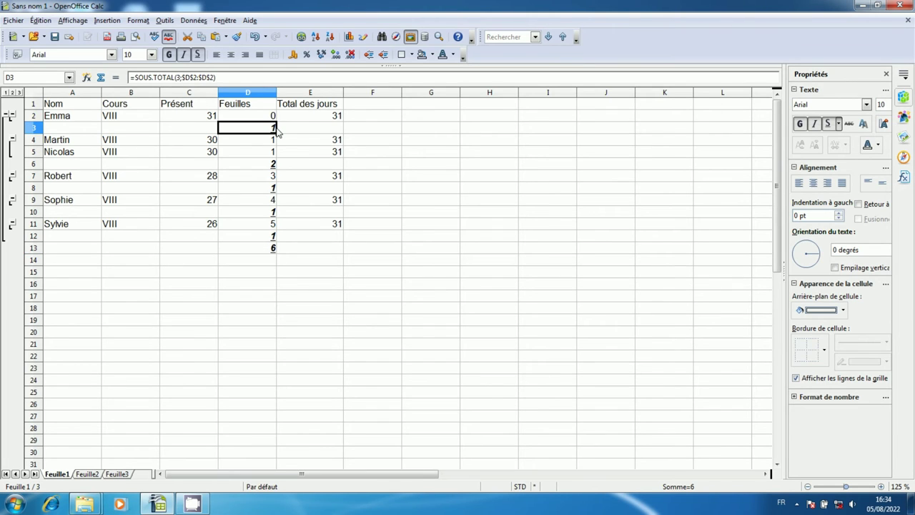
click(271, 165)
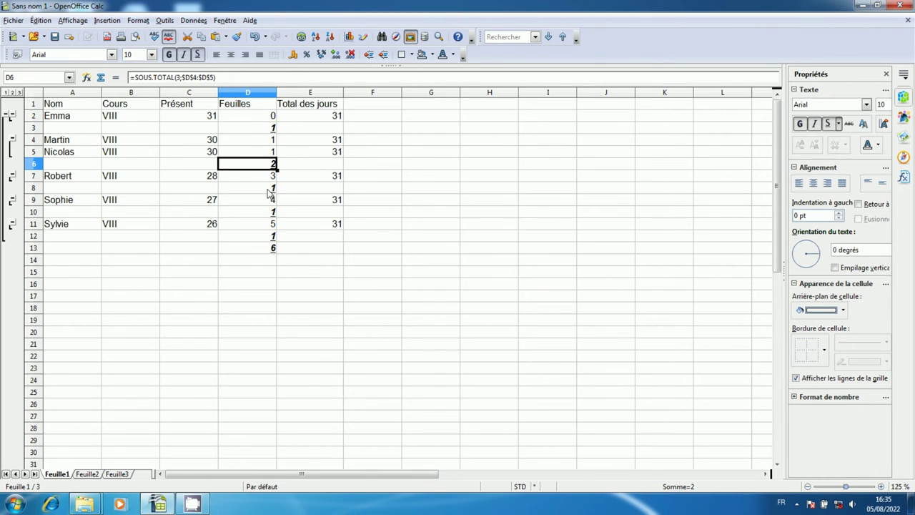
key(ctrl+Down)
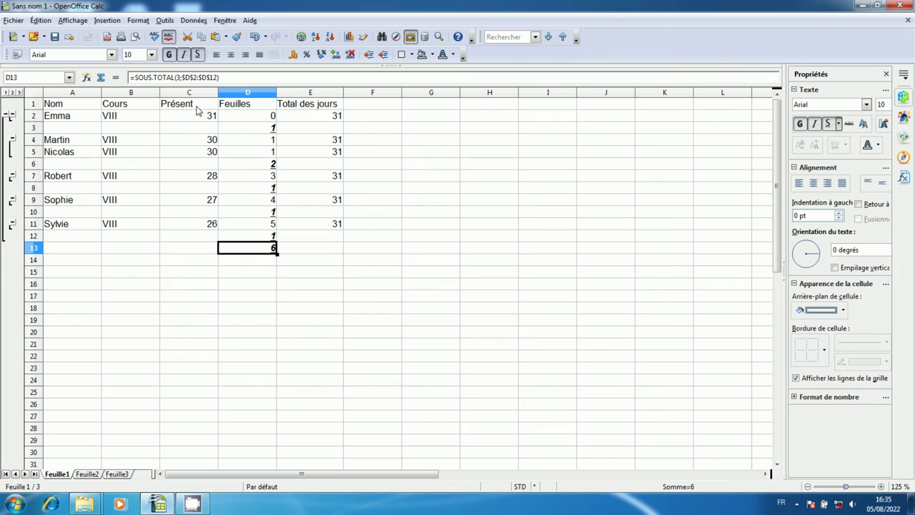
click(199, 107)
Step: Select C1:C12 and insert Moyenne subtotals on the Présent column, grouped by Présent
drag(198, 108, 201, 236)
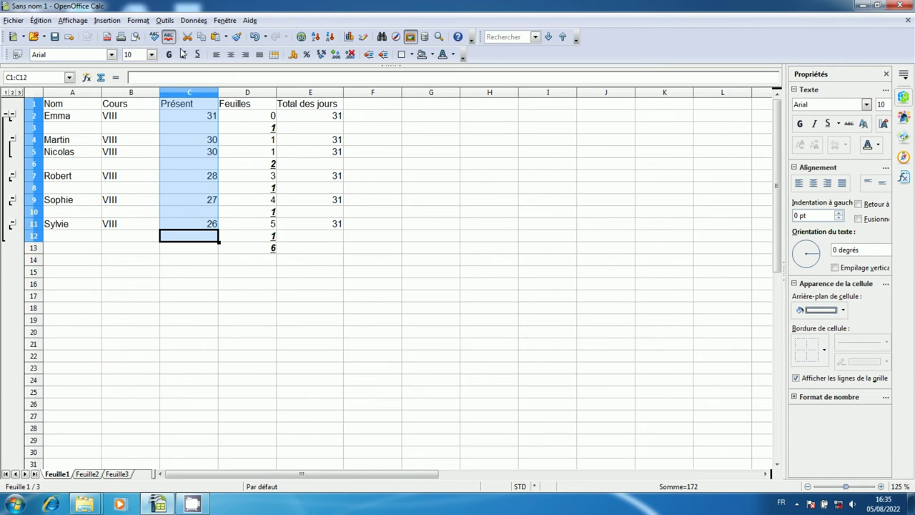
click(193, 24)
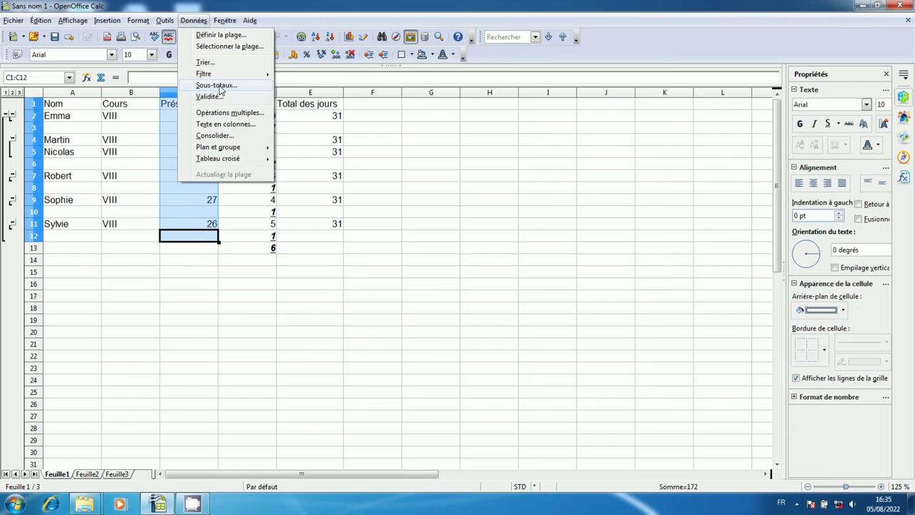
click(220, 86)
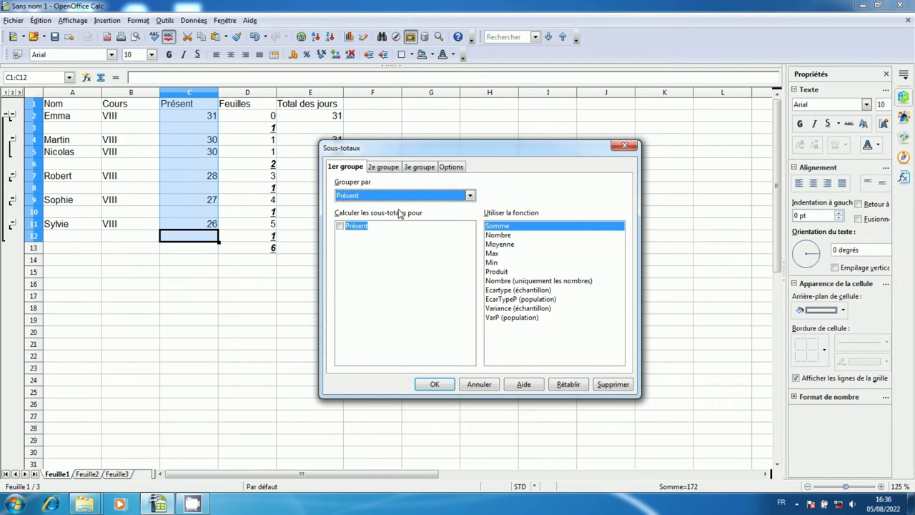
click(504, 245)
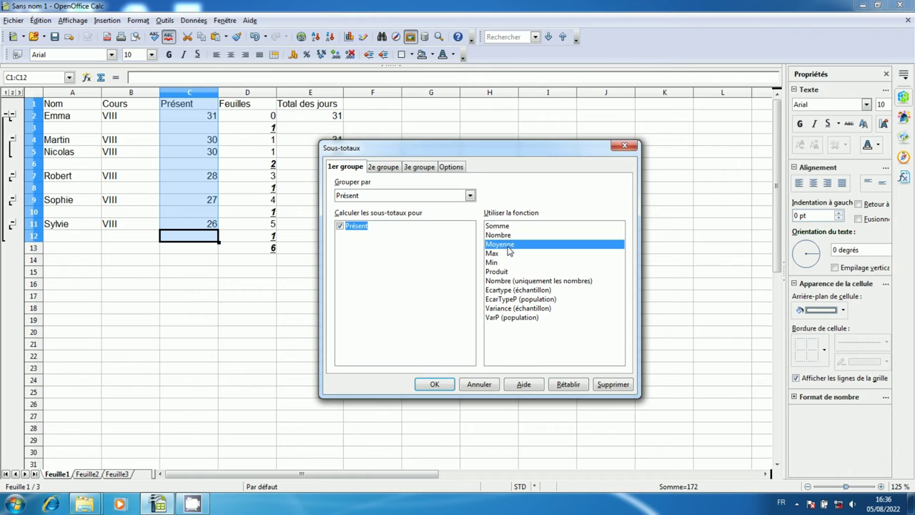
click(436, 384)
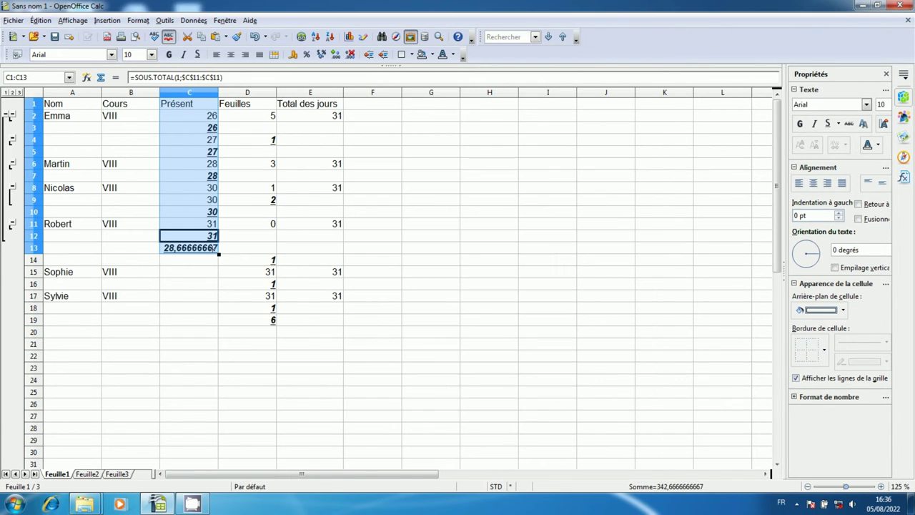
click(207, 128)
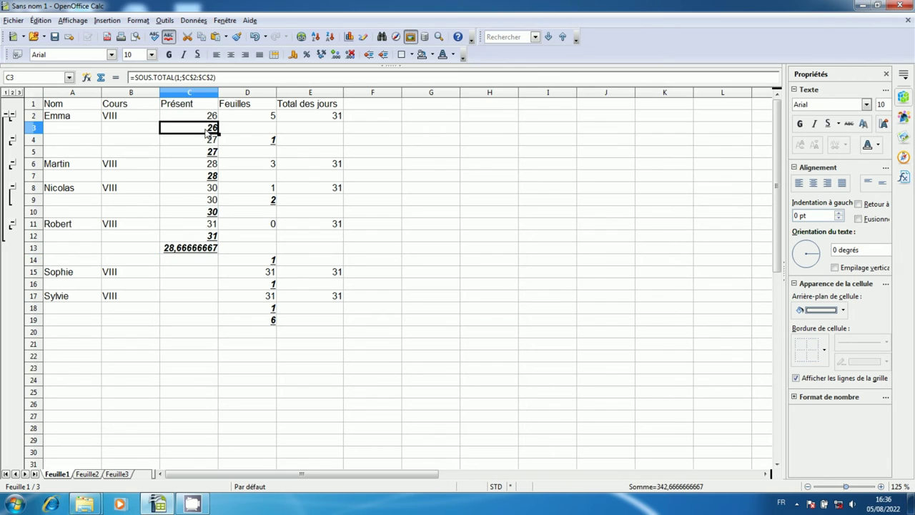
click(209, 151)
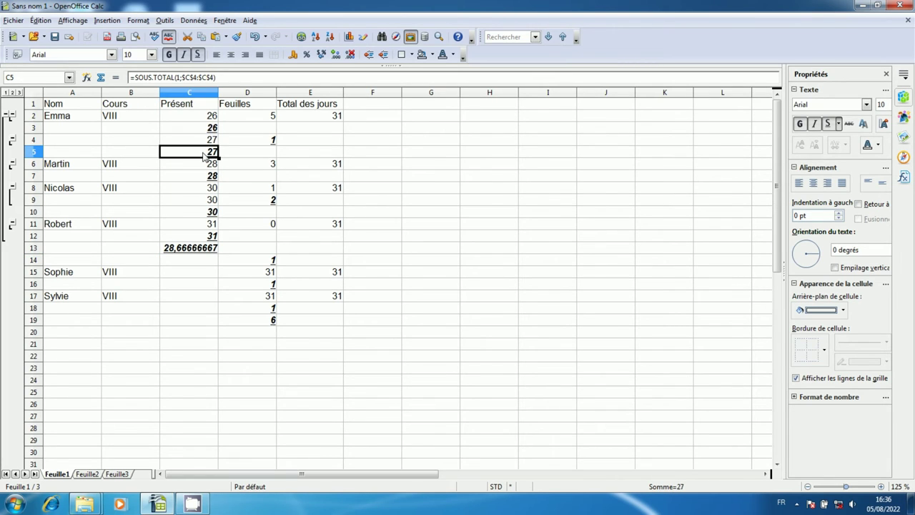
click(211, 176)
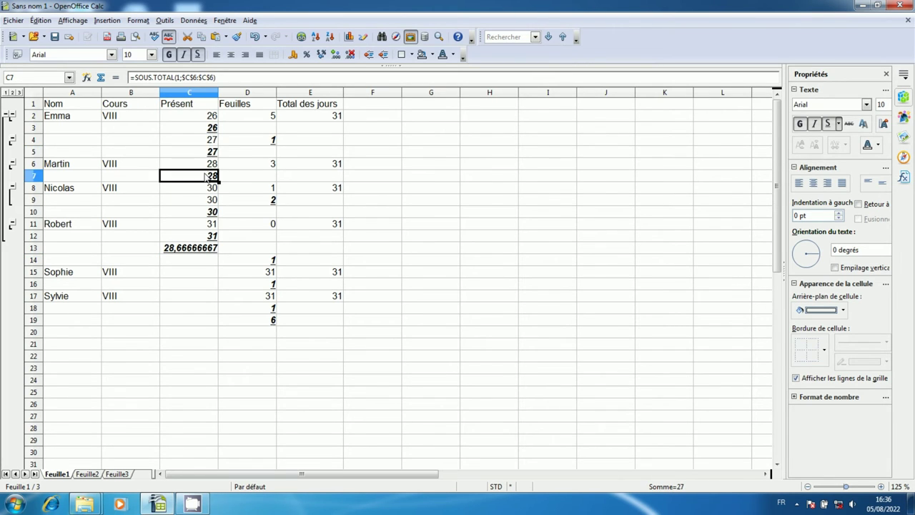
click(206, 211)
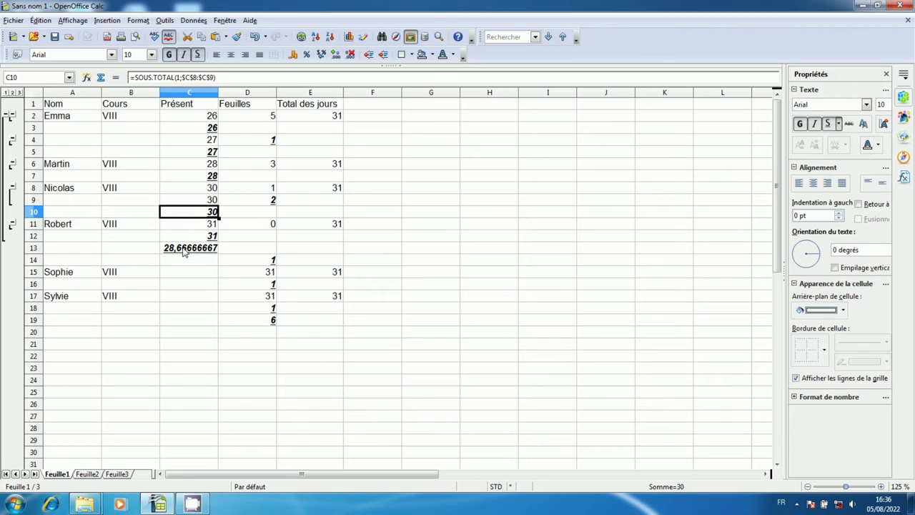
click(413, 298)
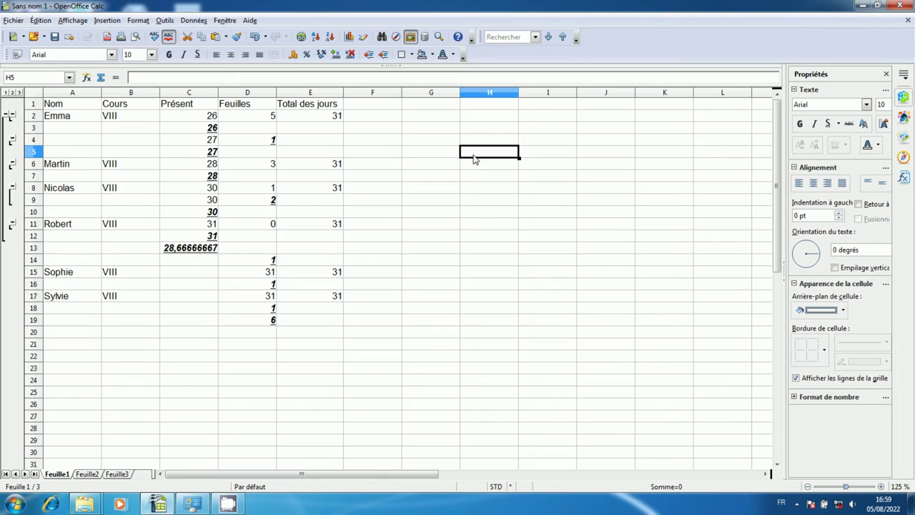
Step: Enter 35.5 in cell H5
text(35)
text(.5)
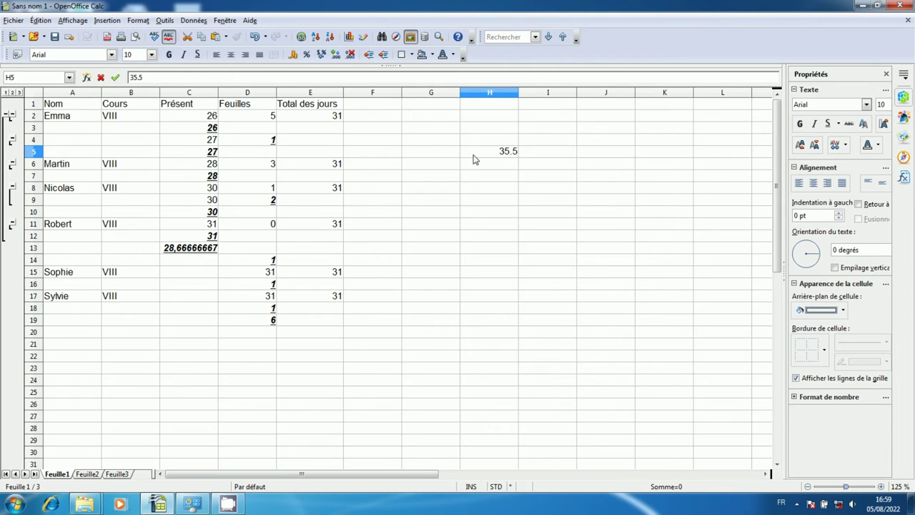
key(Return)
click(474, 155)
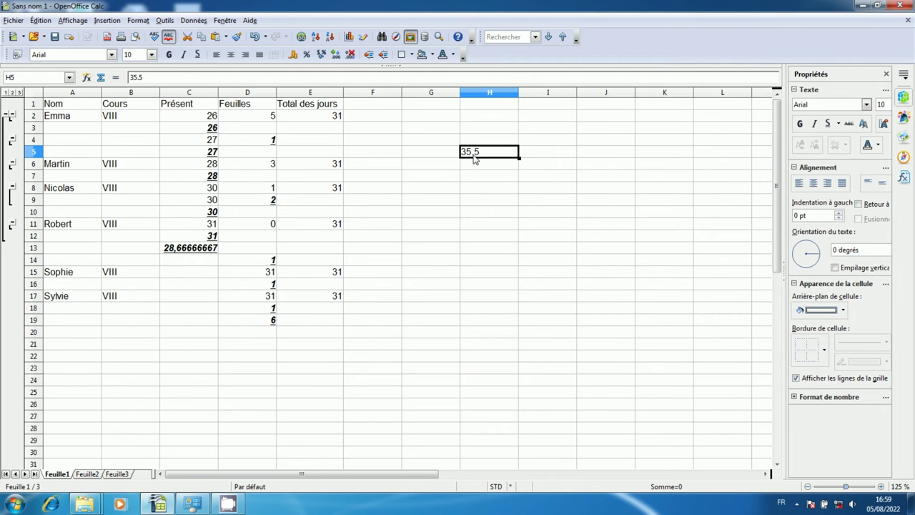
Step: Select the whole of column I and open its Validité settings
click(543, 151)
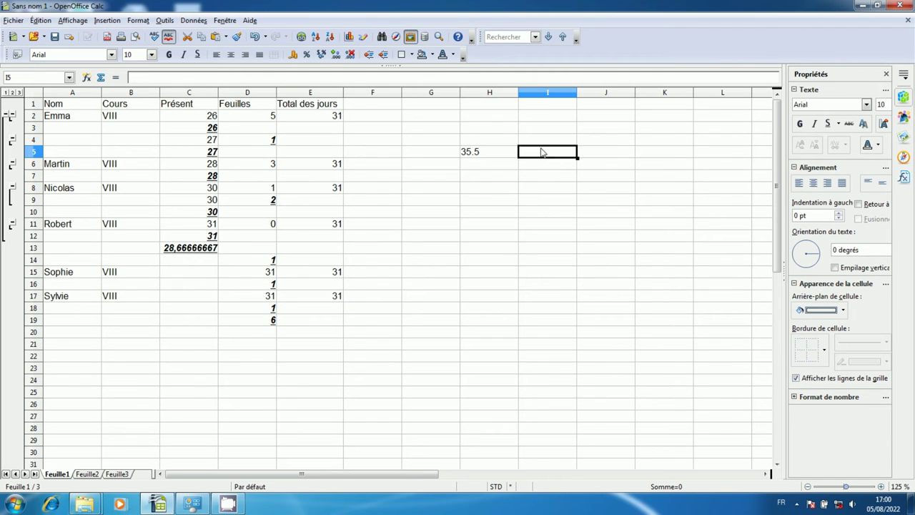
click(542, 94)
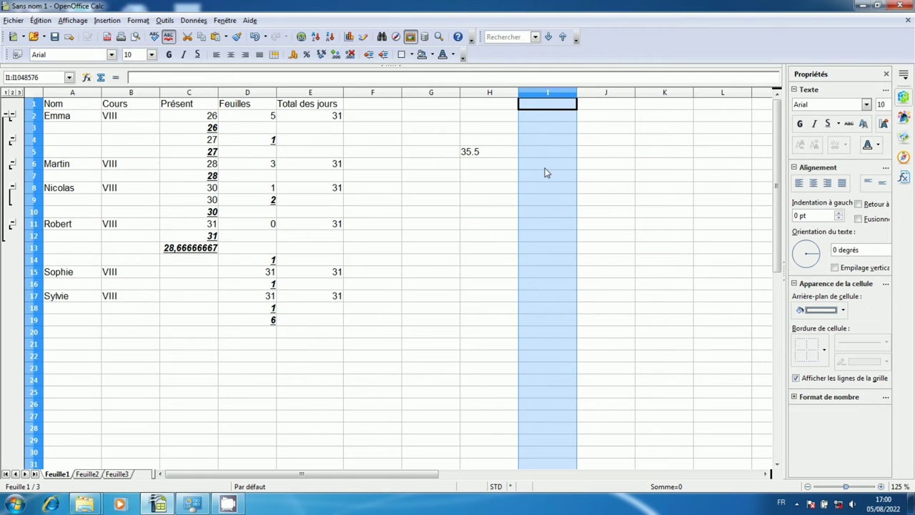
click(192, 21)
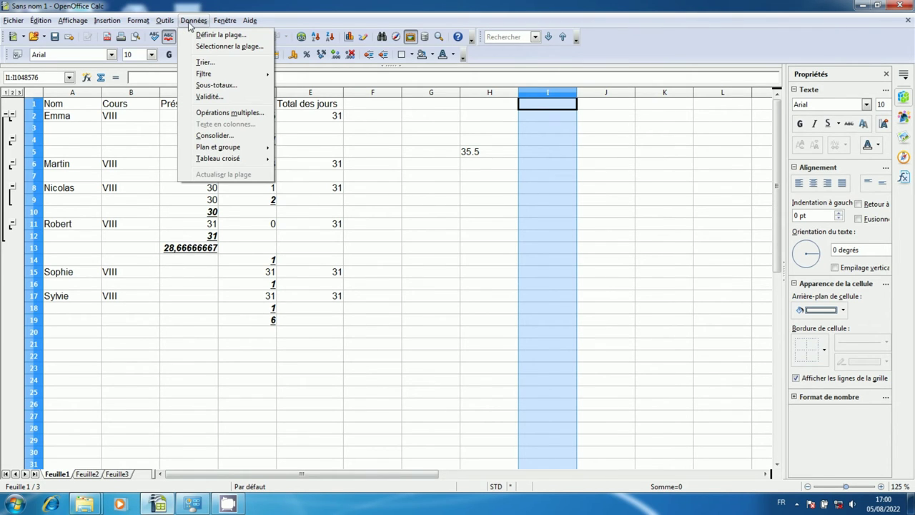
click(224, 98)
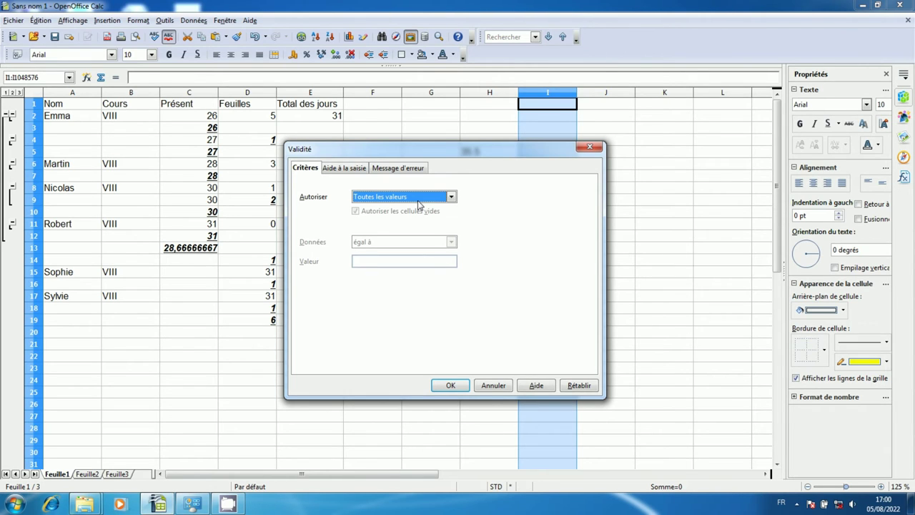
Step: Allow only Nombres entiers supérieur à a minimum of 100 in column I
click(419, 200)
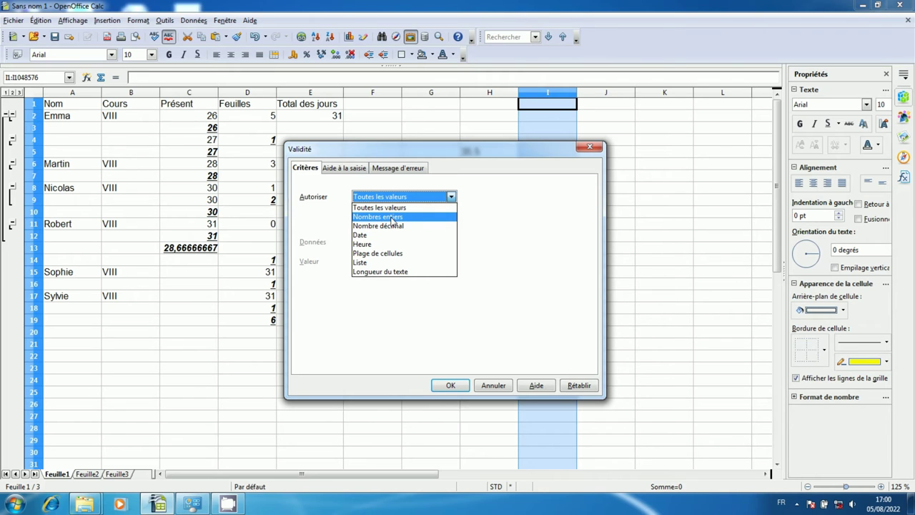
click(393, 219)
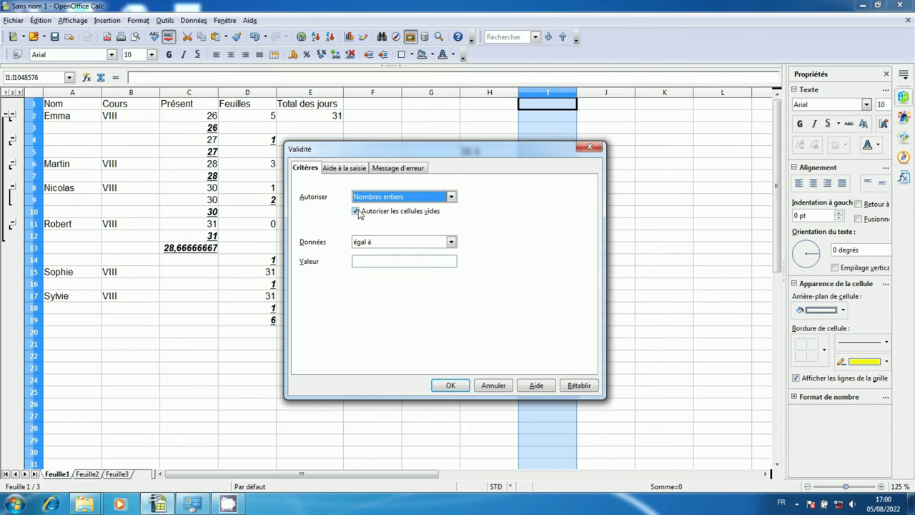
click(428, 243)
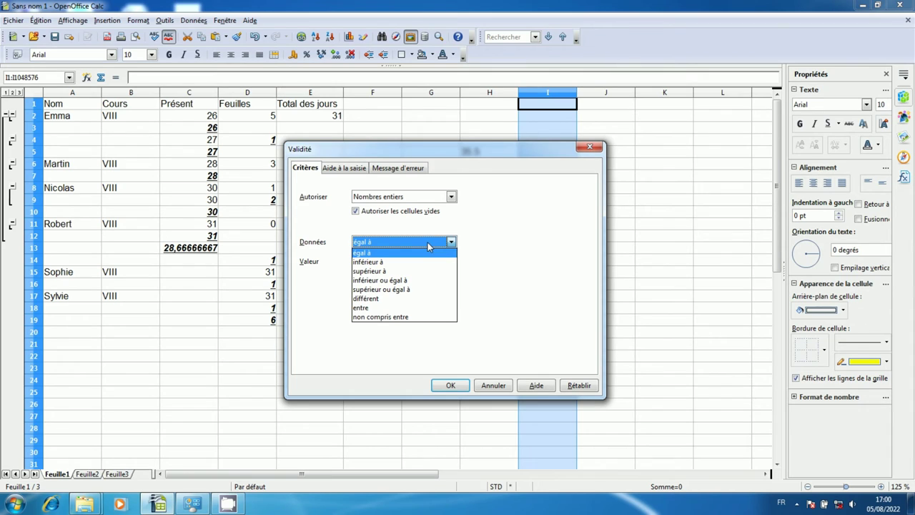
click(387, 271)
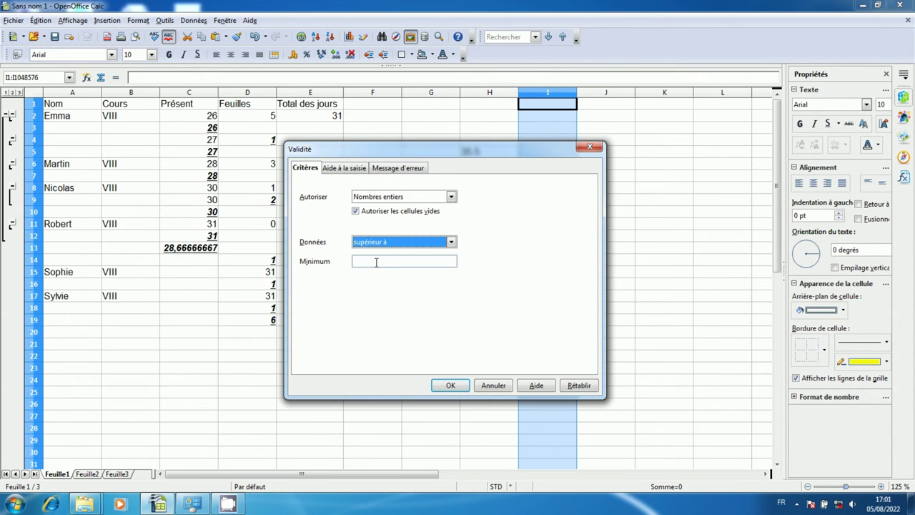
click(378, 261)
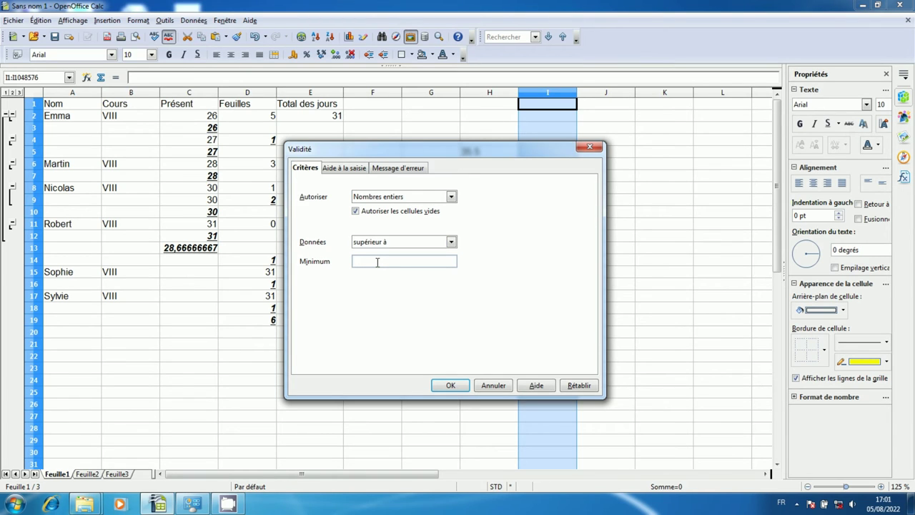
text(1)
text(00)
Step: Type a title on the input help page, then delete it again
click(340, 171)
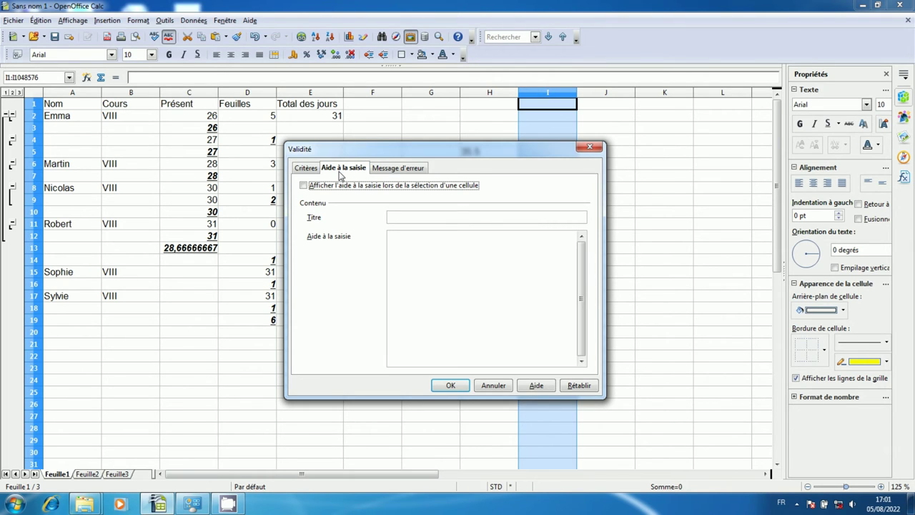
click(426, 217)
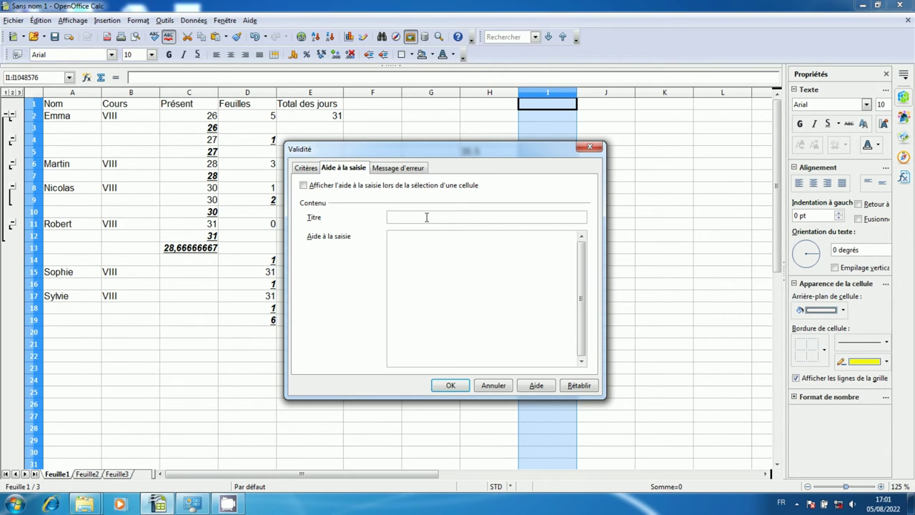
text(La)
text( val)
text(eur)
text( de)
text(s)
text(ait)
text( ()
key(BackSpace)
text(è)
text(tre su)
text(p)
text(é)
text(rie)
text(ure)
text( de )
text(plus)
text( de )
text(1)
text(00.)
drag(532, 217, 386, 217)
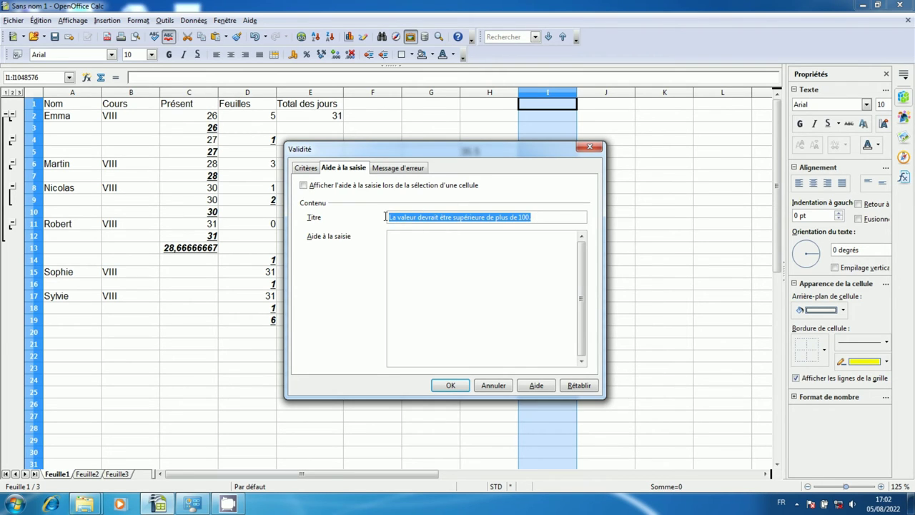
key(Delete)
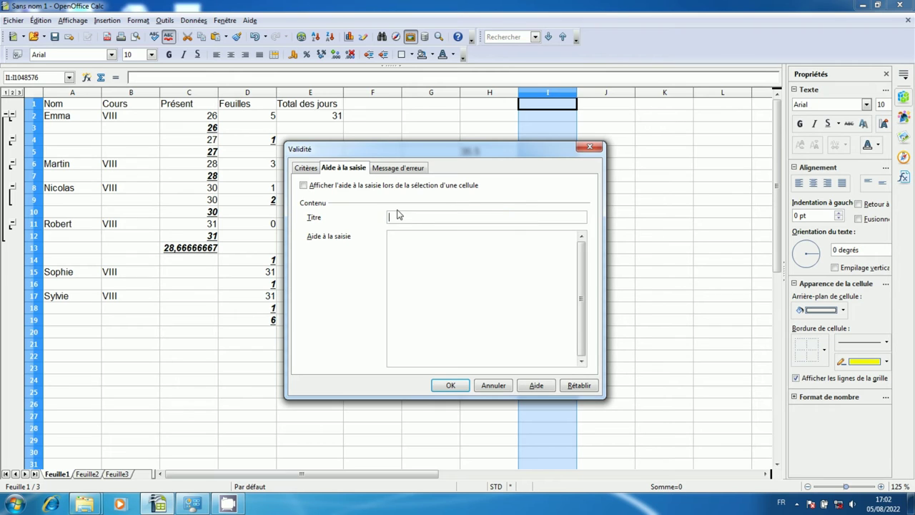
Step: Make the error alert an Avertissement titled 'La valeur devrait être supérieure de plus de 100.' and apply
click(413, 172)
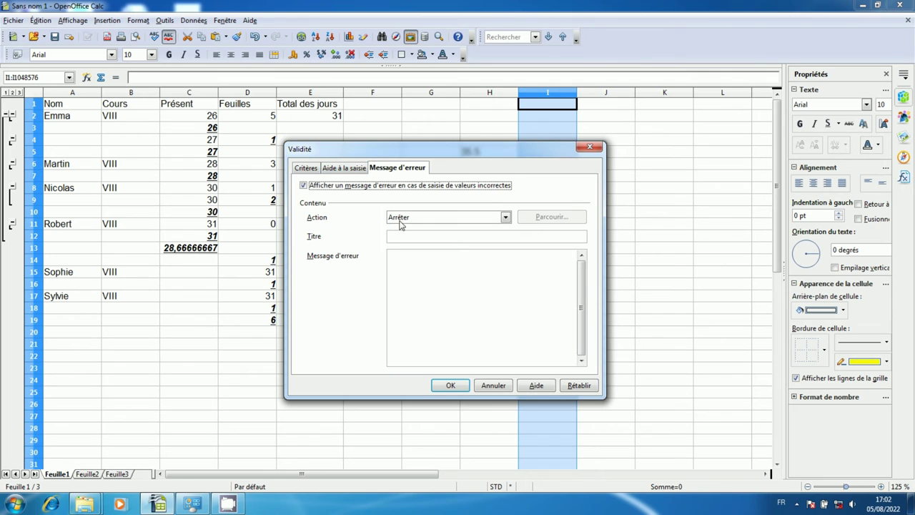
click(421, 218)
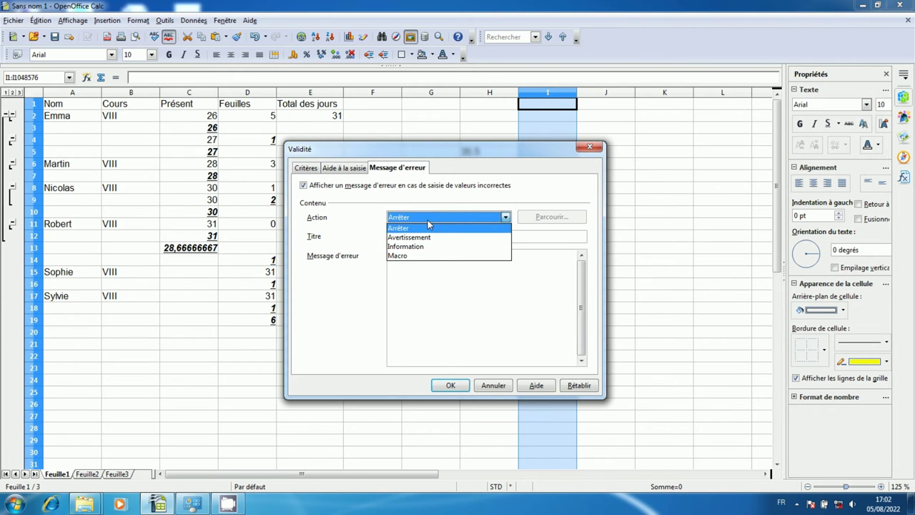
click(426, 238)
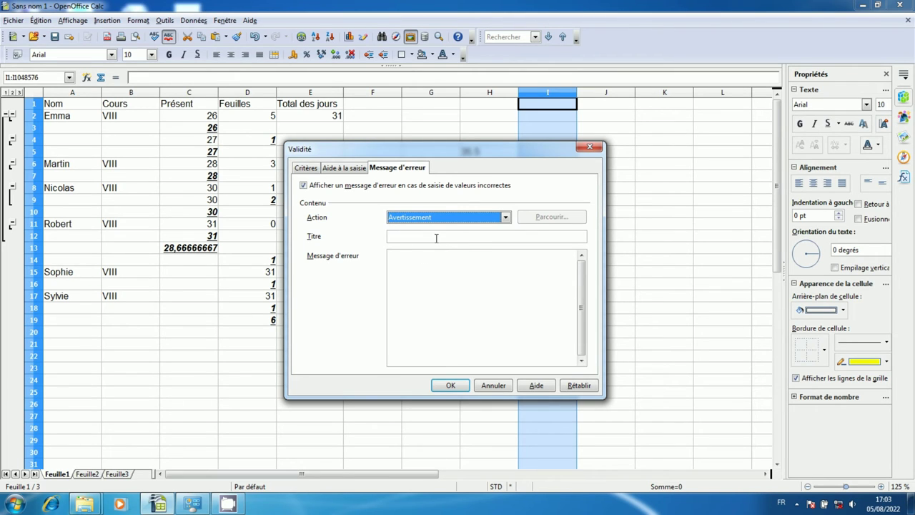
click(435, 238)
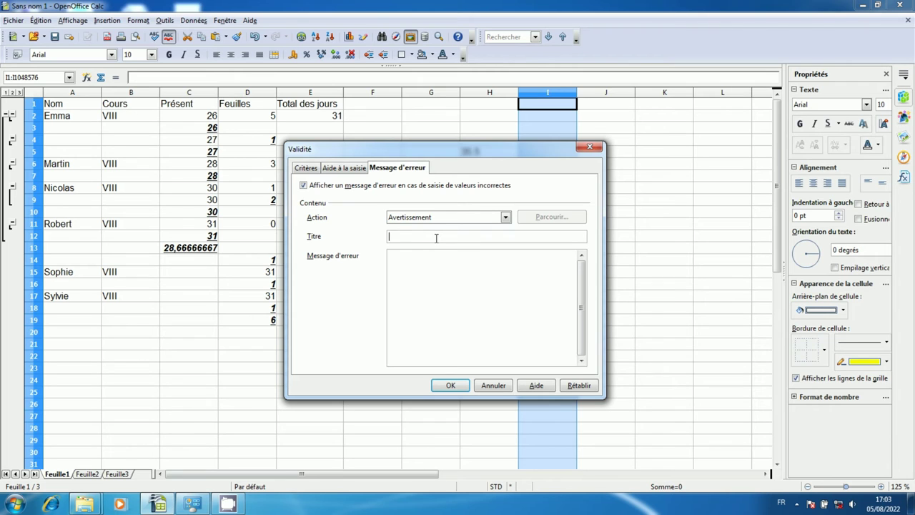
text(La valeur devrait être supérieure de plus de 100.)
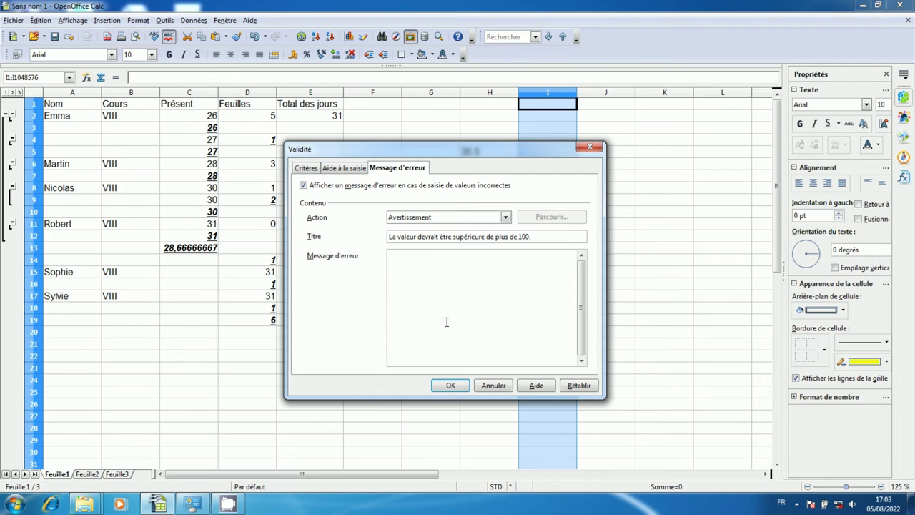
click(450, 386)
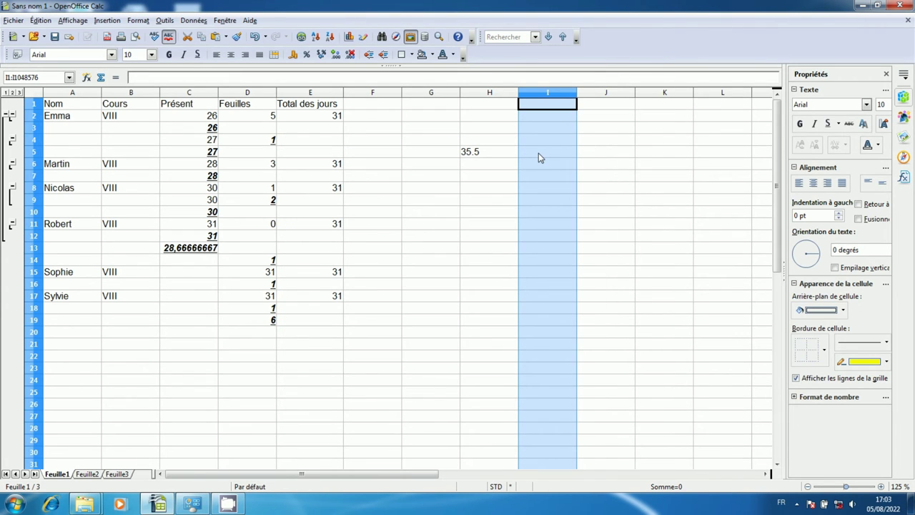
Step: Test I5 with 15, dismissing the warning and keeping the value
click(540, 157)
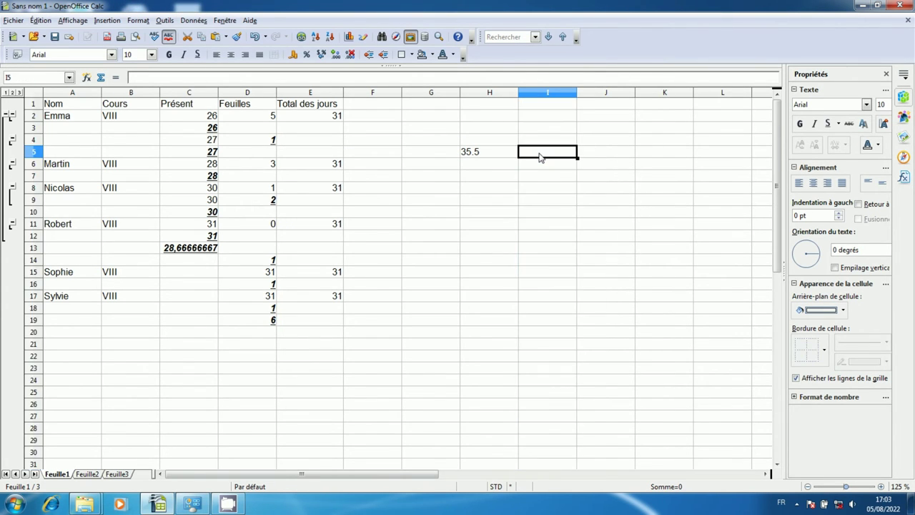
text(1)
text(5)
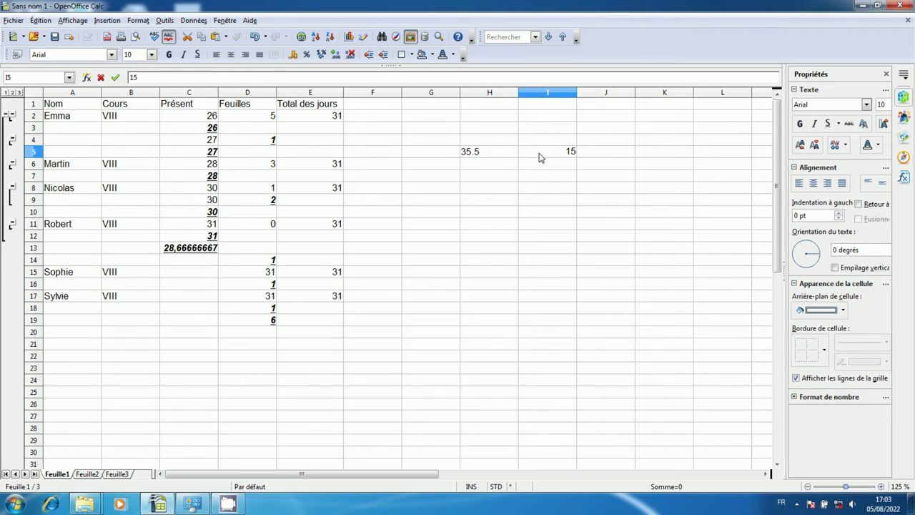
key(Return)
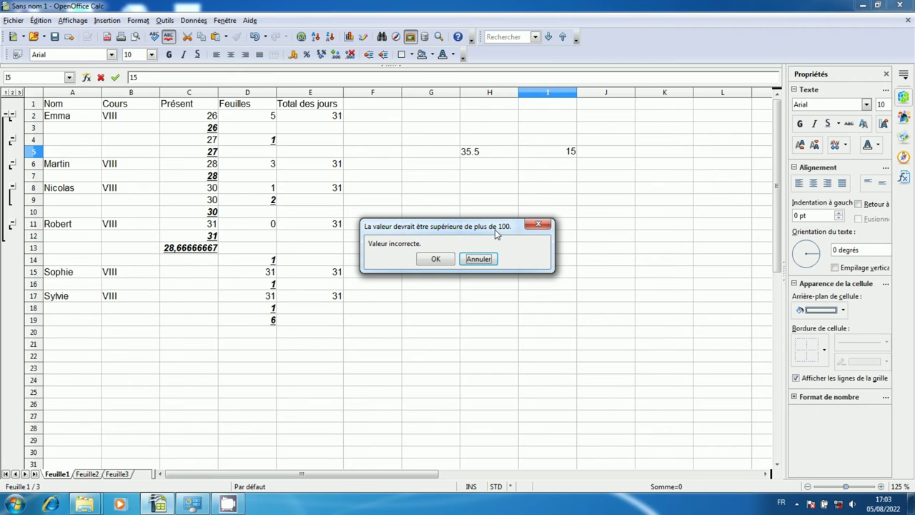
click(435, 259)
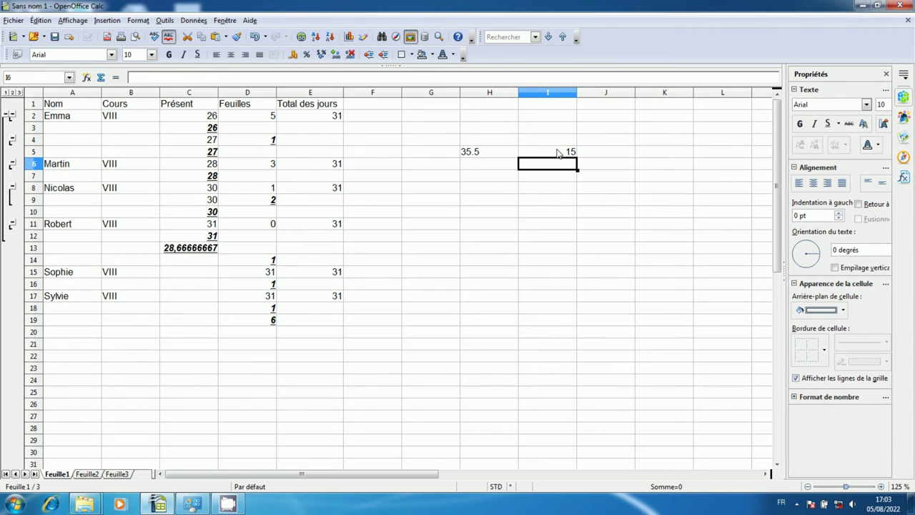
Step: Enter 100 in I5 and discard it when the error appears
click(558, 154)
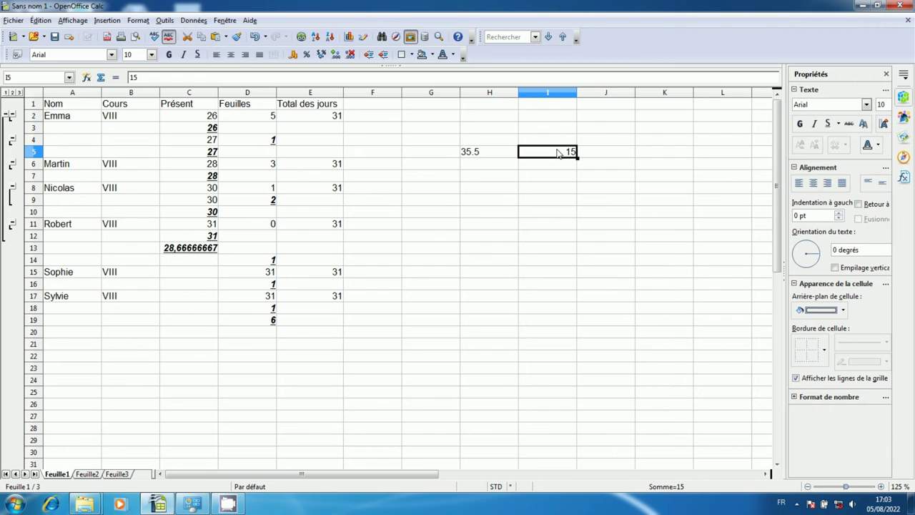
text(100)
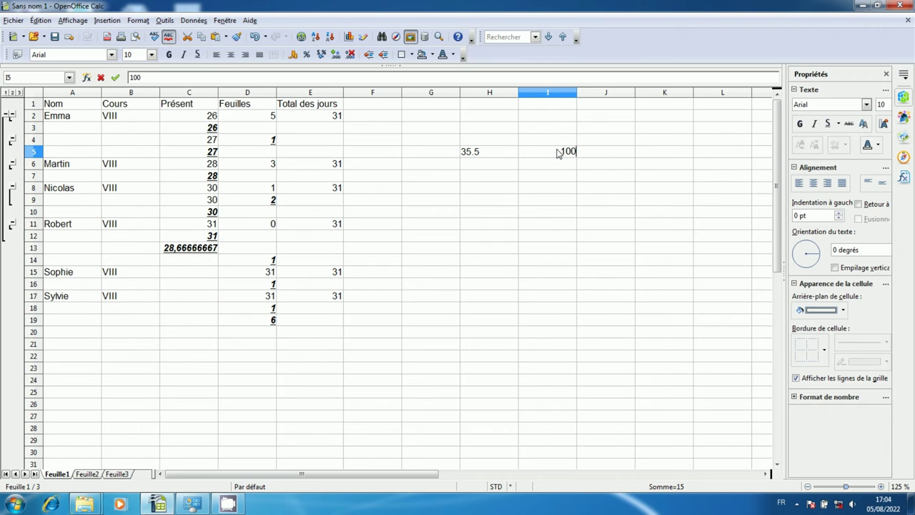
key(Return)
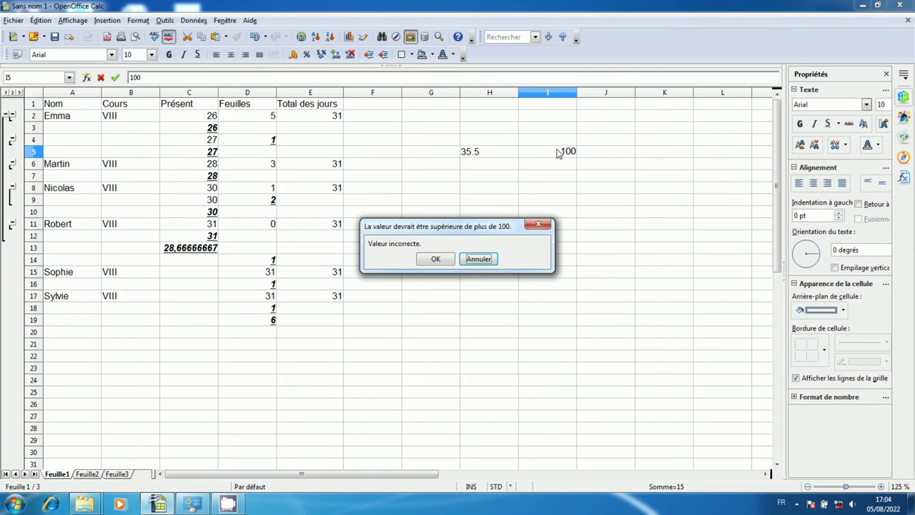
click(477, 257)
Step: Set I5 to 102, which the rule accepts
click(559, 153)
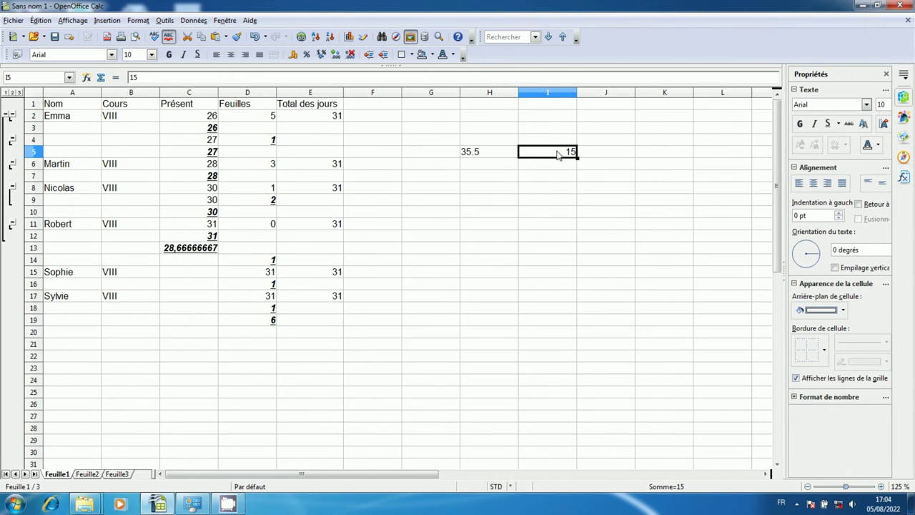
text(102)
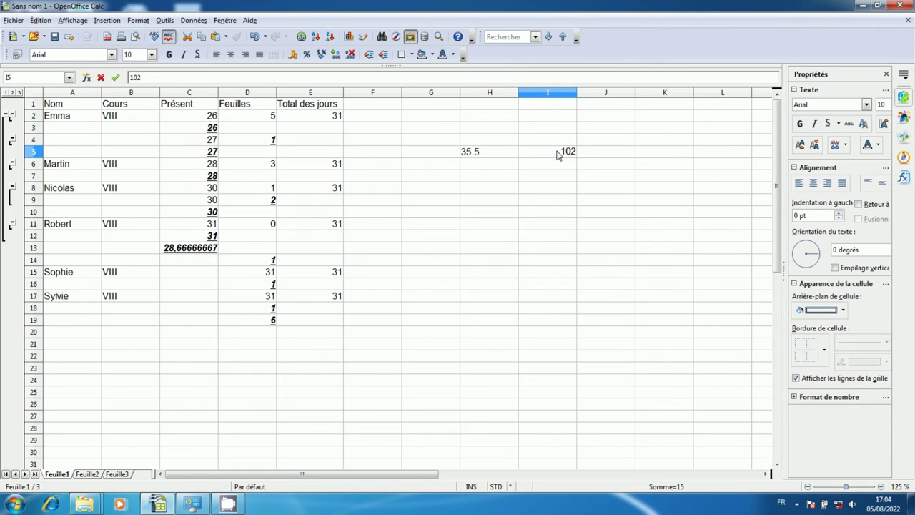
key(Return)
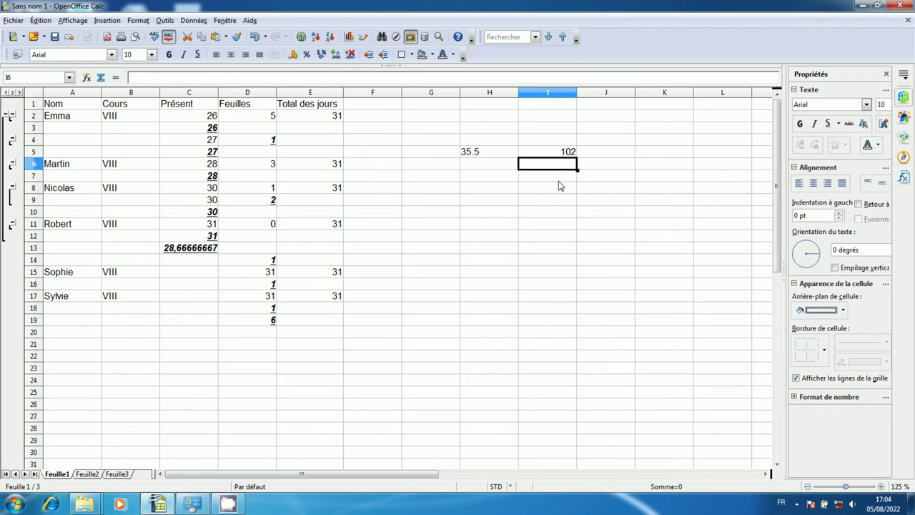
Step: Select J2 and set its Validité criteria to allow Liste
click(605, 105)
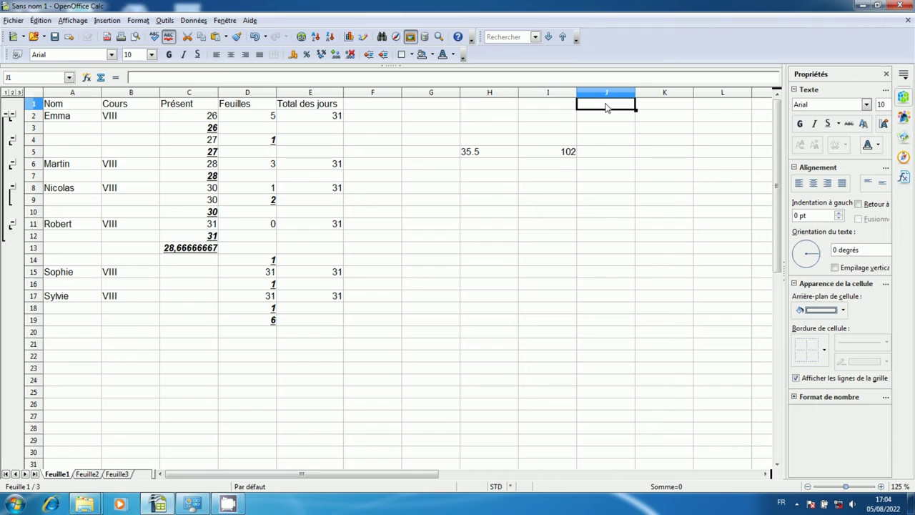
click(603, 118)
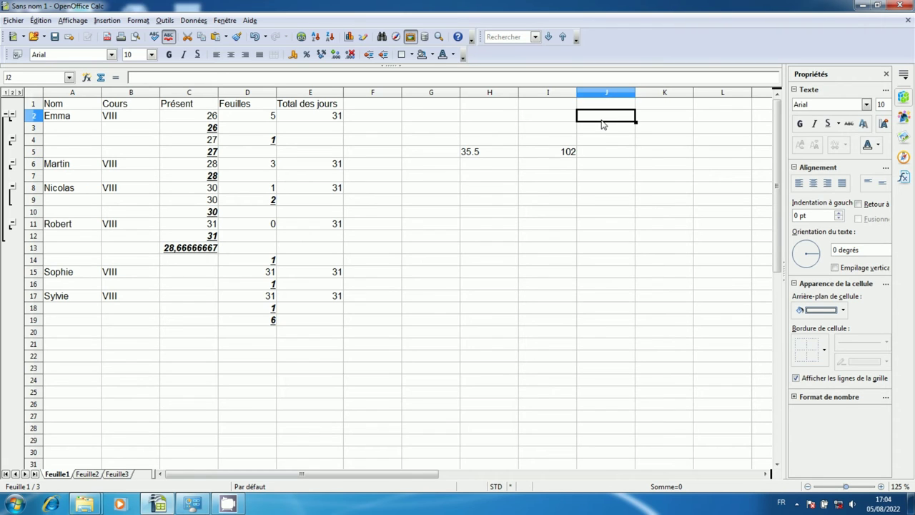
drag(609, 114, 605, 107)
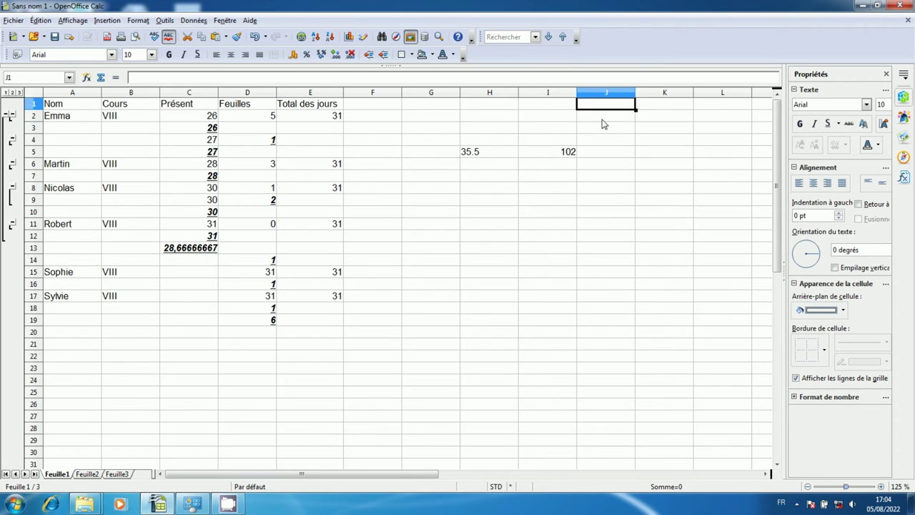
click(602, 123)
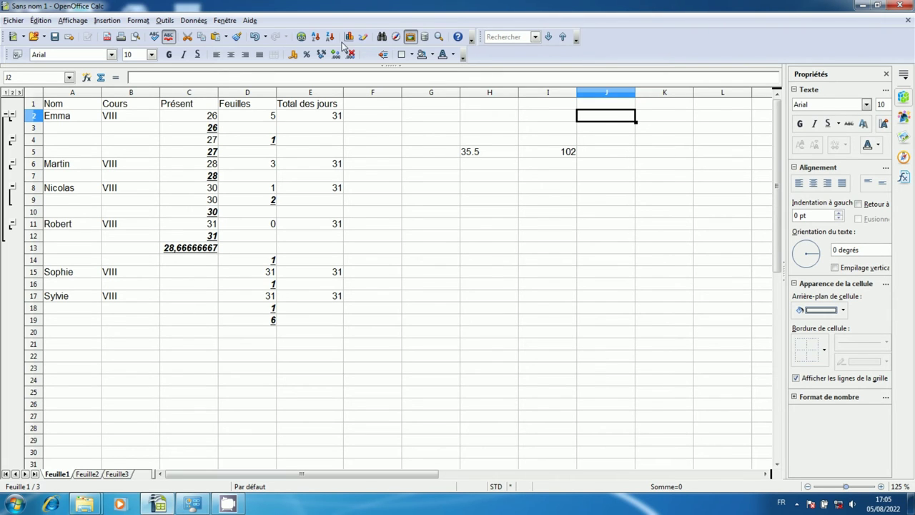
click(195, 22)
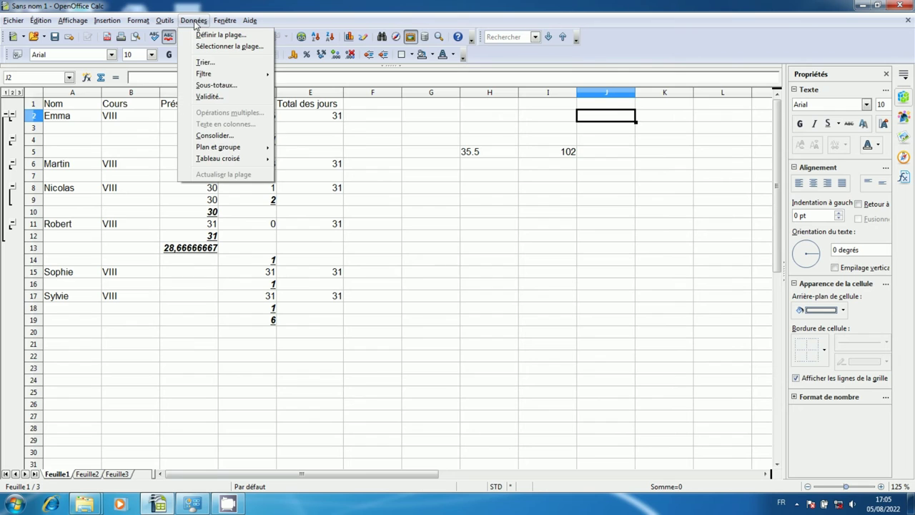
click(215, 99)
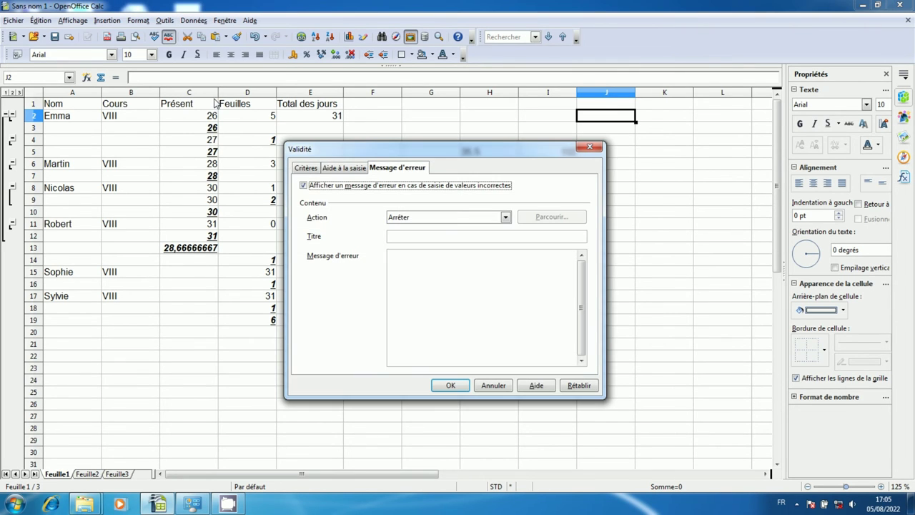
click(307, 170)
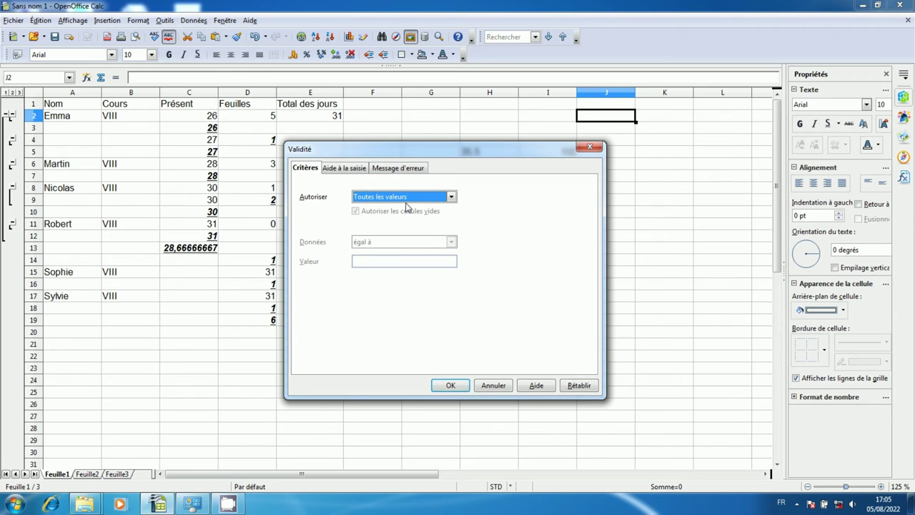
click(450, 198)
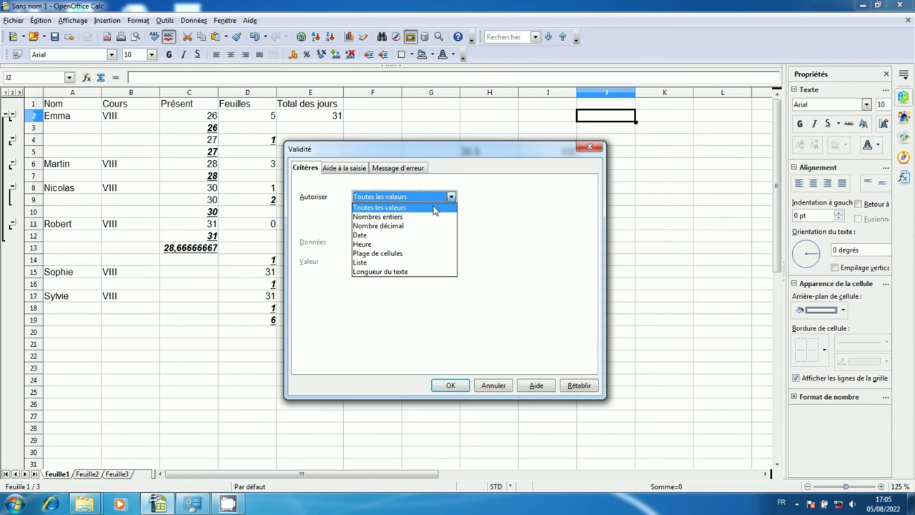
click(384, 262)
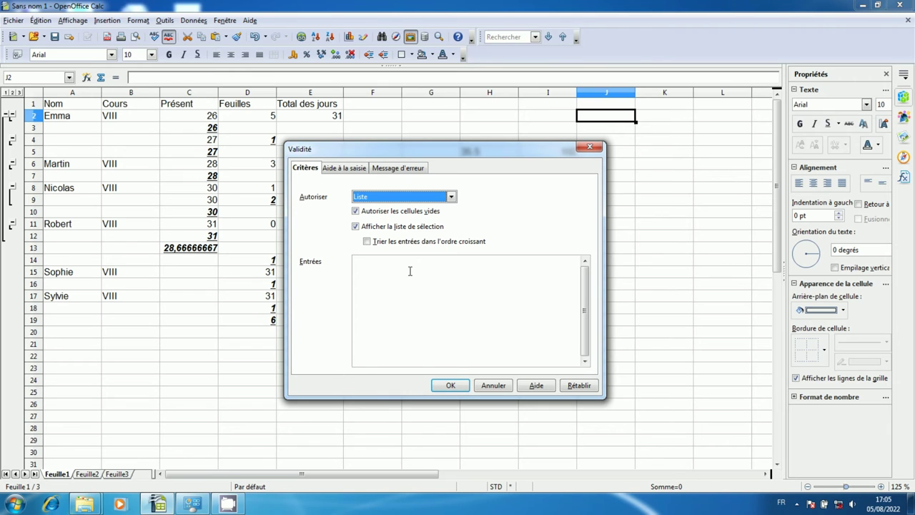
Step: Enter Janvier through Juin, one per line, in the Entrées list
click(409, 271)
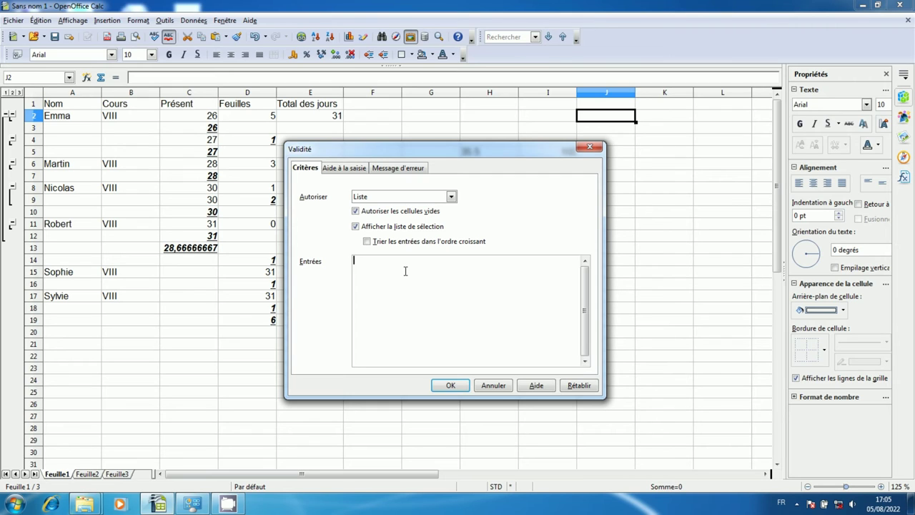
text(Janvier)
key(Return)
text(F)
text(é)
text(vrier)
key(Return)
text(Mars)
key(Return)
text(Av)
text(ril)
key(Return)
text(Mai)
key(Return)
text(Juin)
key(Return)
Step: Add Juillet through Décembre to the list and confirm the J2 rule
text(Ju)
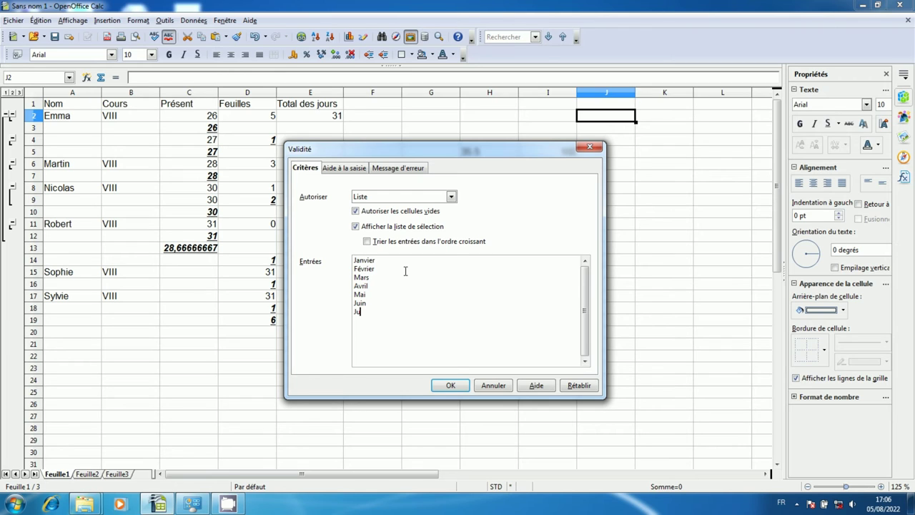
text(i)
text(llet)
key(Return)
text(Aout)
key(Return)
text(Sep)
text(te,)
text(mb)
key(BackSpace)
key(BackSpace)
key(BackSpace)
text(mbre)
key(Return)
text(Octobre)
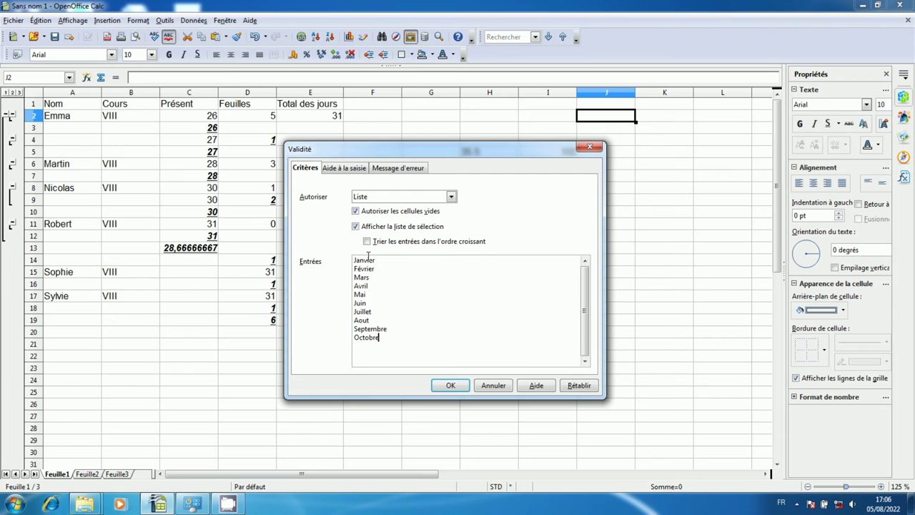
key(Return)
text(Novembre)
key(Return)
text(D)
text(é)
text(ce)
text(m)
text(bre)
click(450, 386)
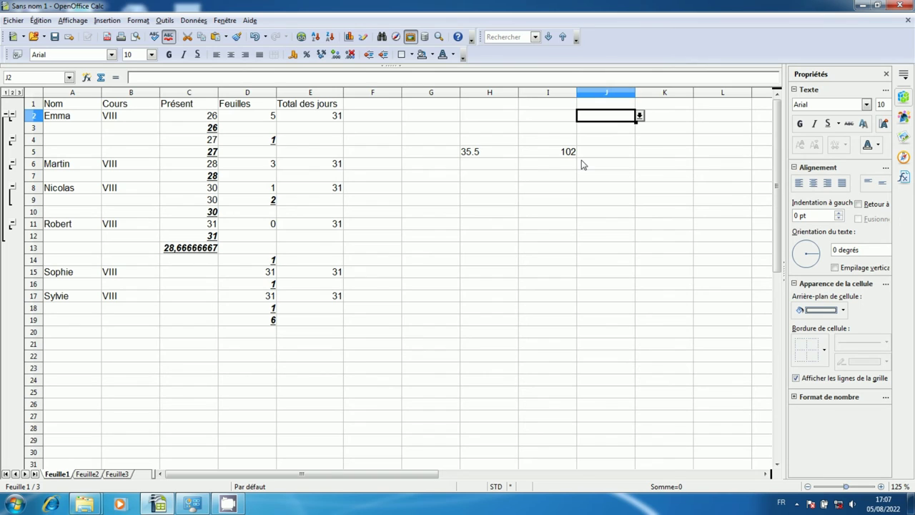
Step: Pick Mars for J2 from its month dropdown
click(614, 195)
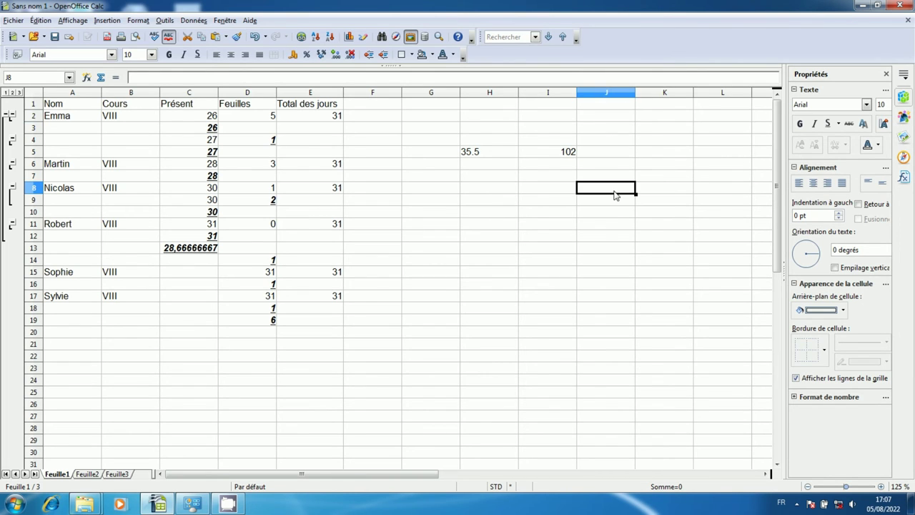
click(604, 150)
click(608, 130)
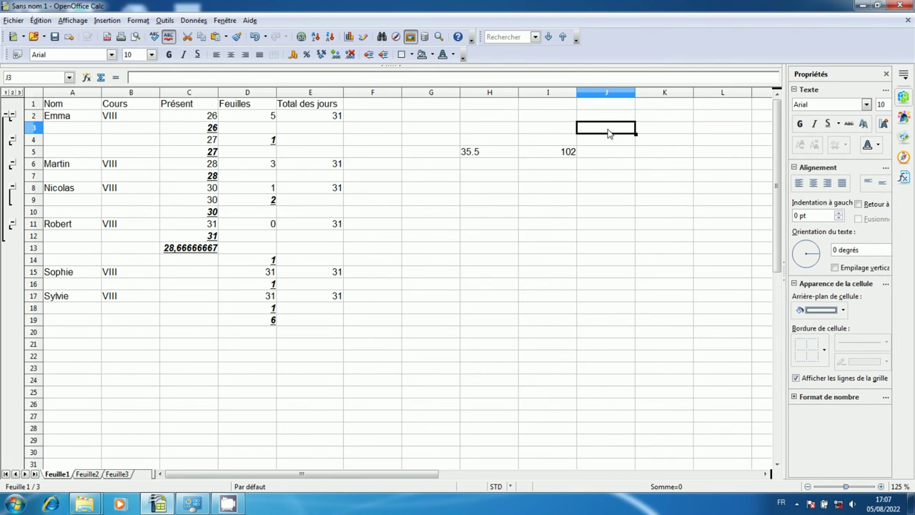
click(612, 117)
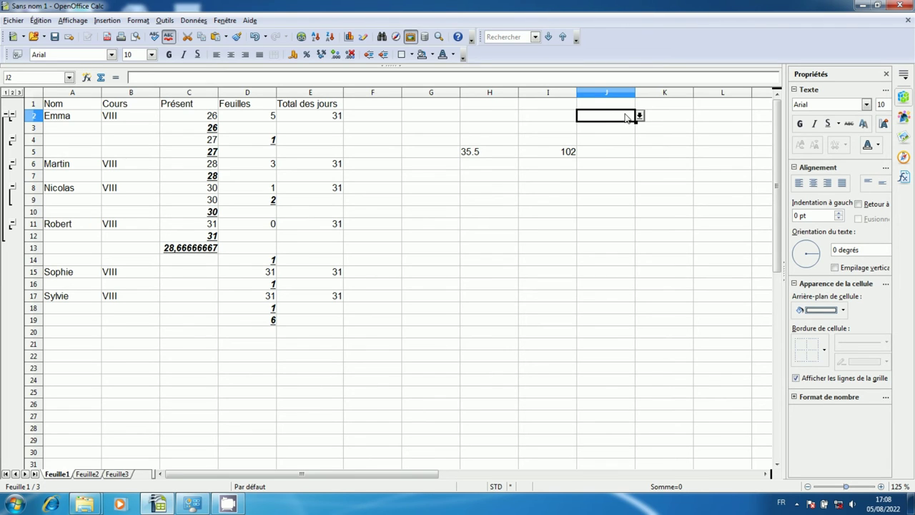
click(639, 115)
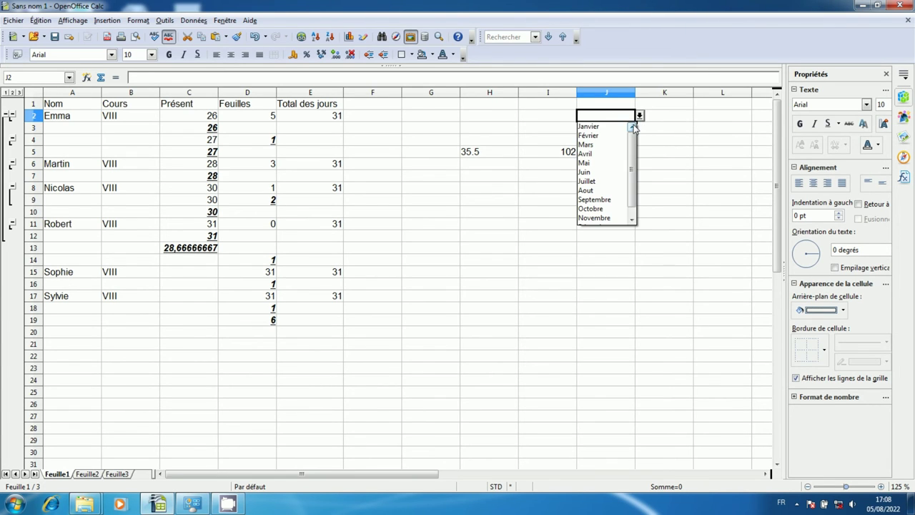
click(592, 145)
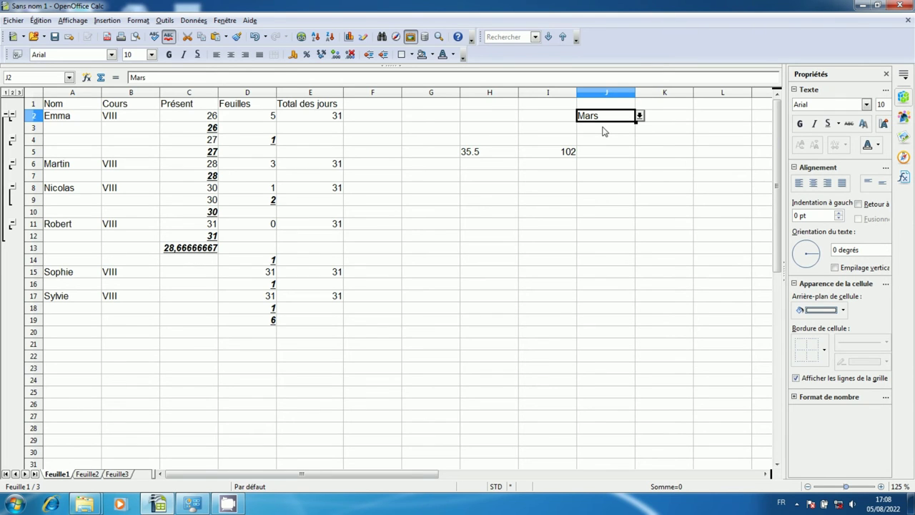
Step: Change J2 to Juin from the dropdown
click(602, 130)
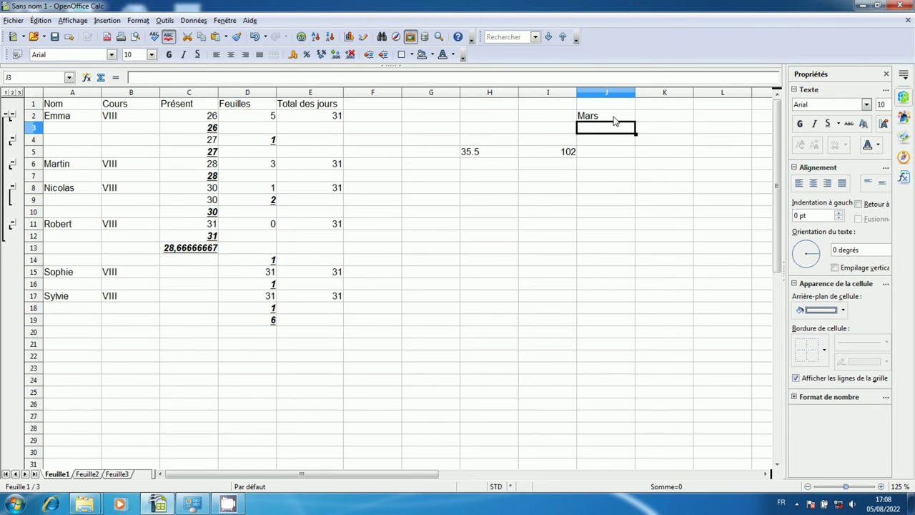
click(612, 120)
click(639, 115)
click(616, 160)
click(617, 160)
click(612, 120)
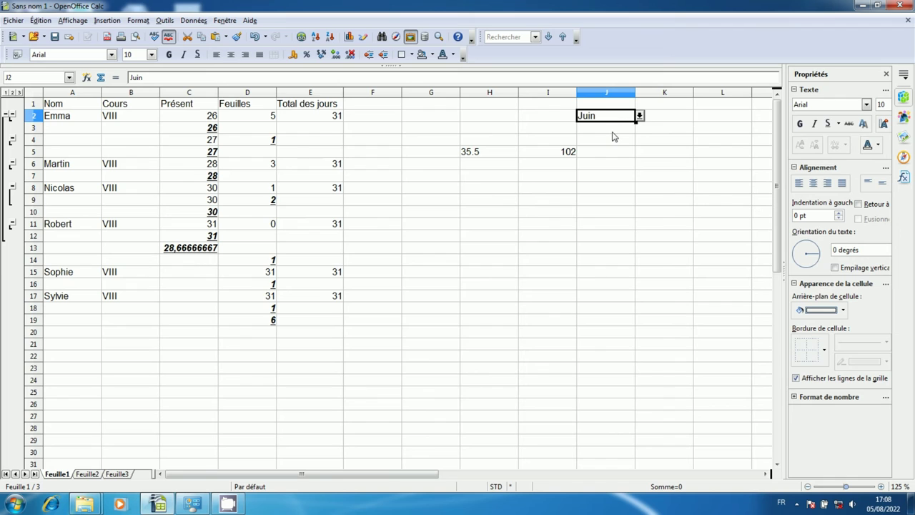
Step: Switch J2 back to Mars and move to cell J8
click(639, 116)
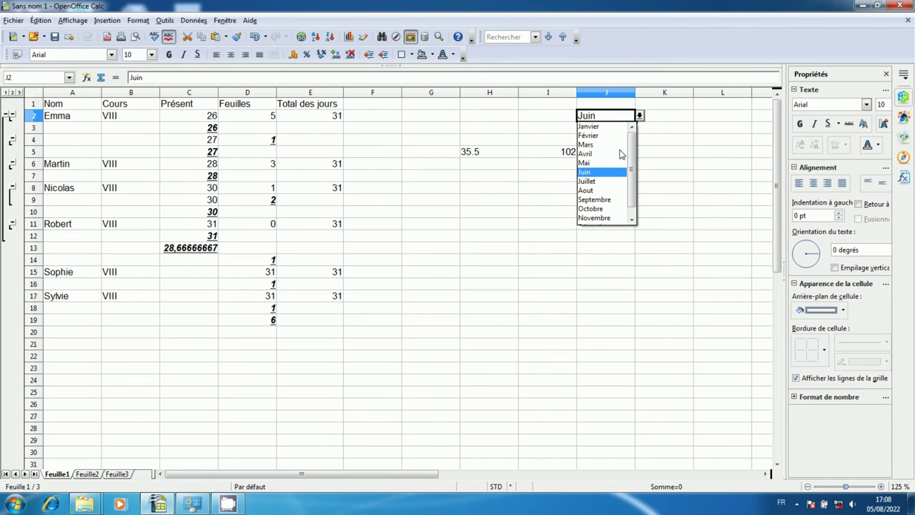
click(592, 145)
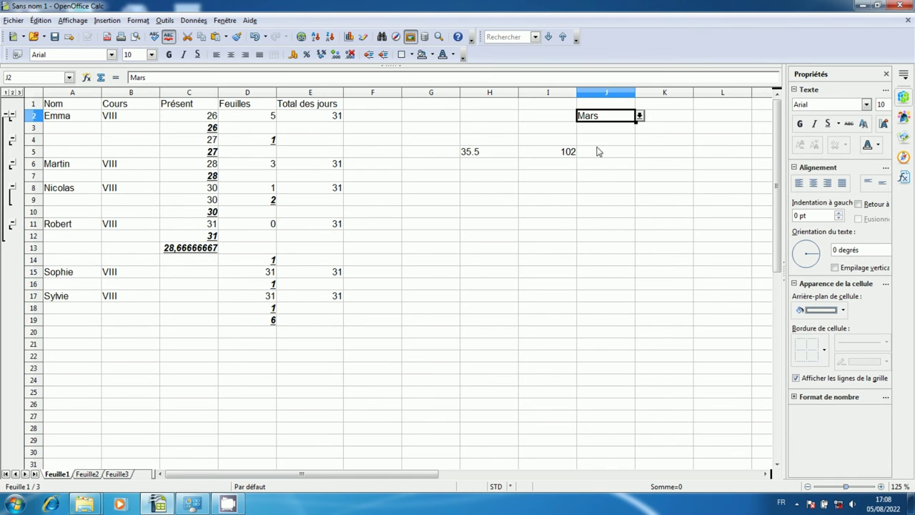
click(600, 153)
click(604, 118)
click(607, 193)
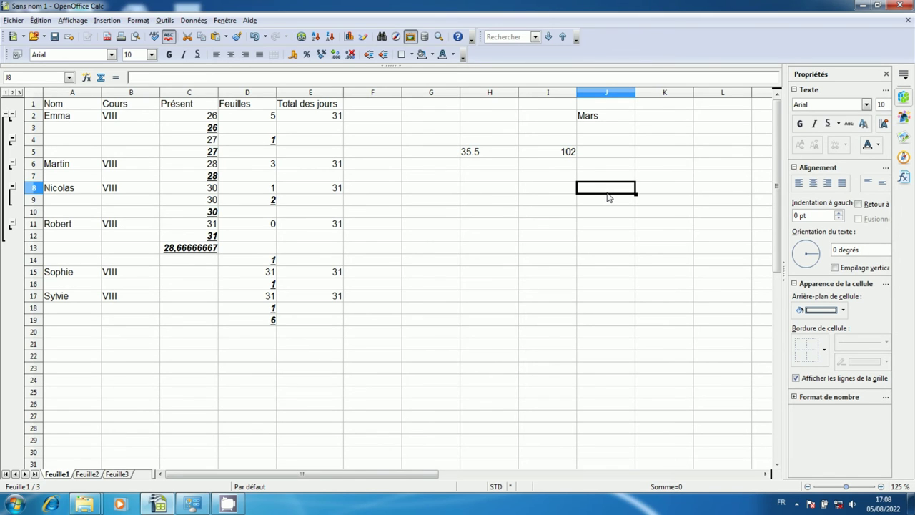
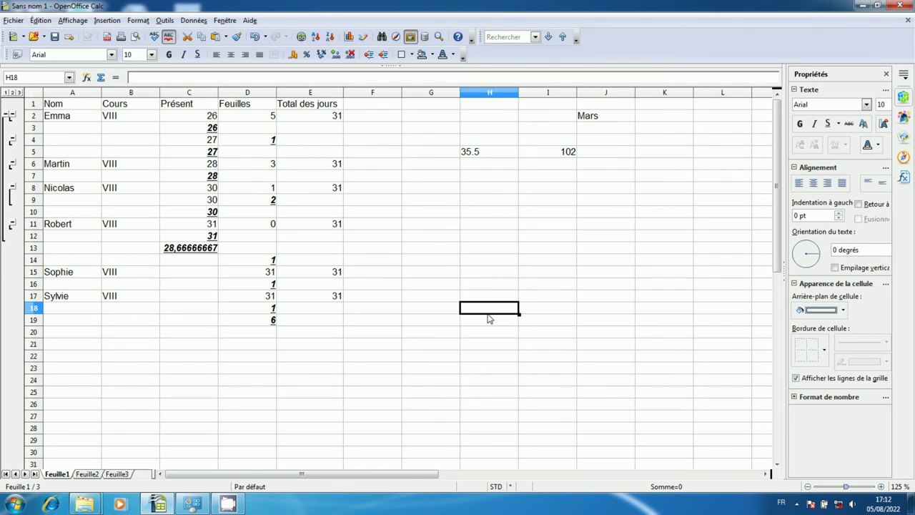
Step: Enter the text AB,BC,CD in cell E23
click(324, 371)
double_click(335, 371)
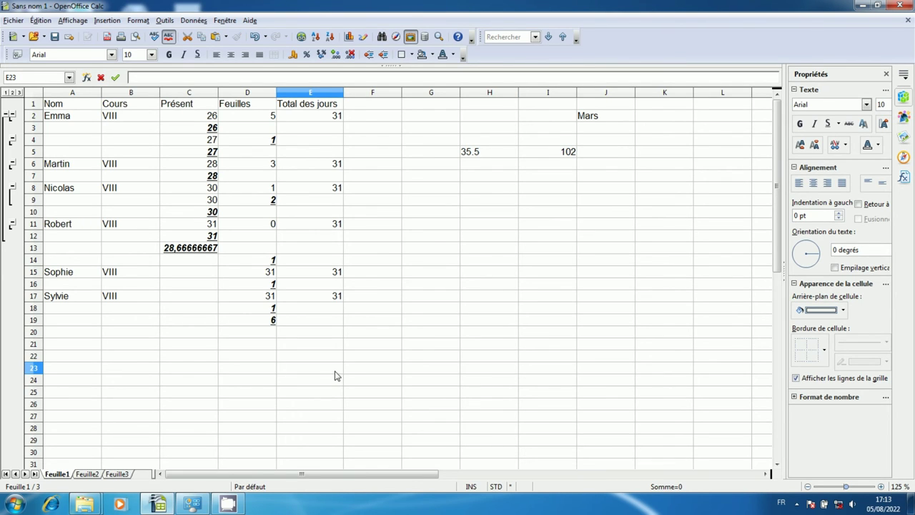
text(AB)
text(,)
text(BC,)
text(CD)
key(Return)
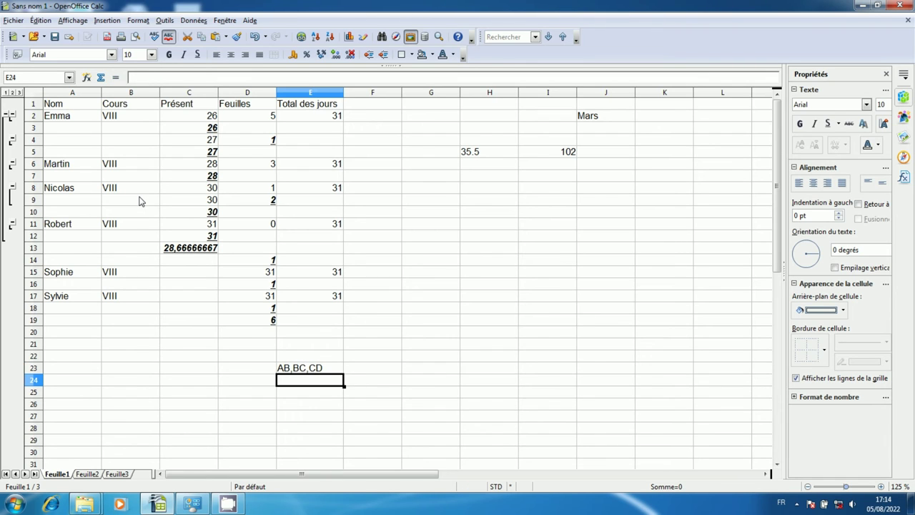
Step: Enter the date 10/05/2022 in cell E25
key(Down)
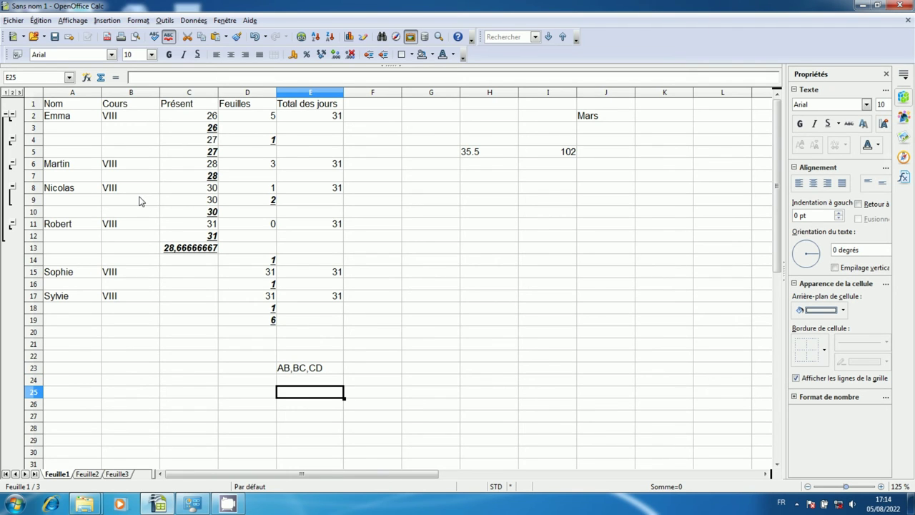
text(10)
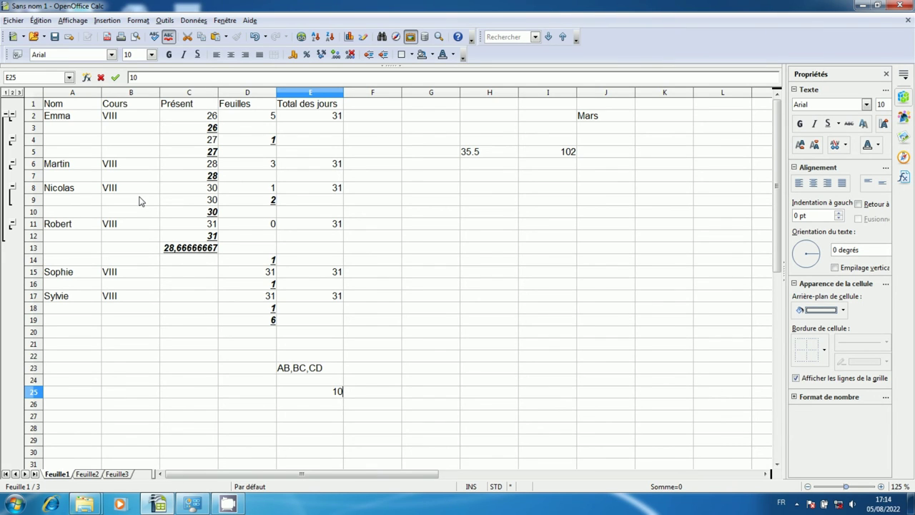
text(/)
text(0)
text(5)
text(/2)
text(2022)
key(Return)
text(Compu)
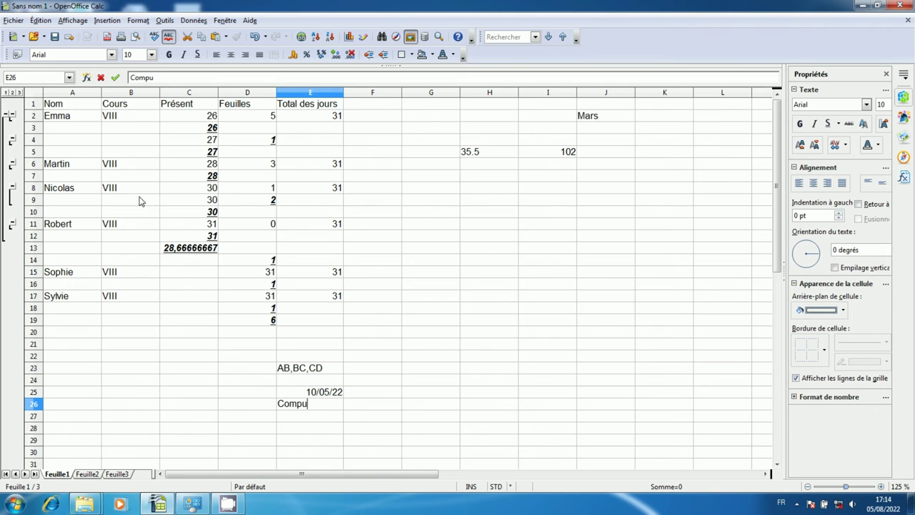
text(ter)
text(shiksha)
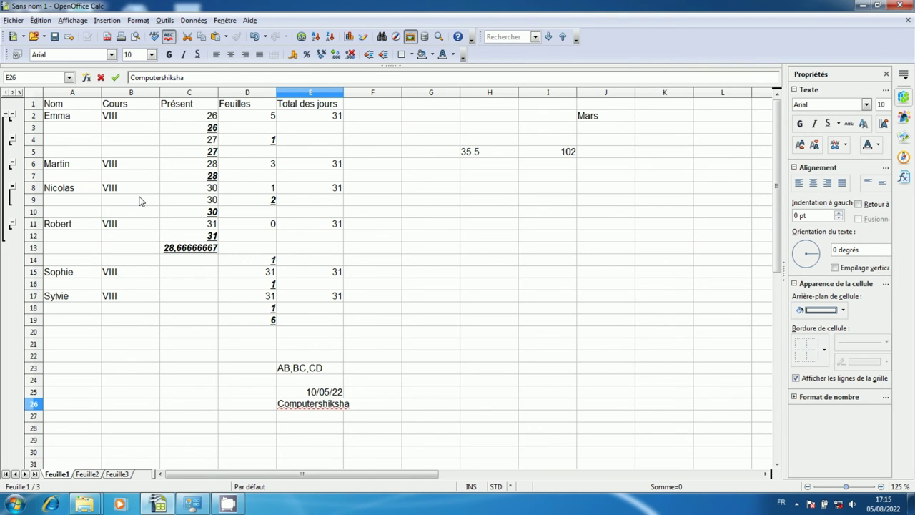
text(.)
text(org)
key(Home)
text(www)
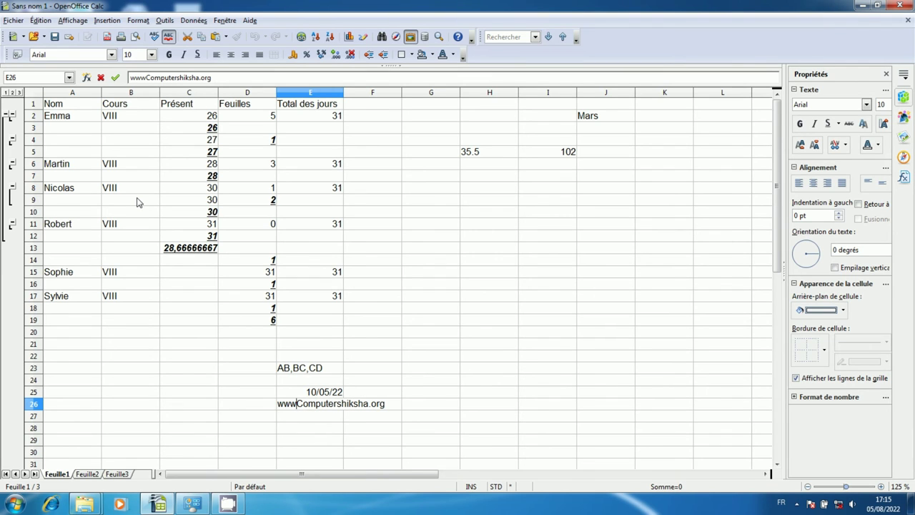
text(.)
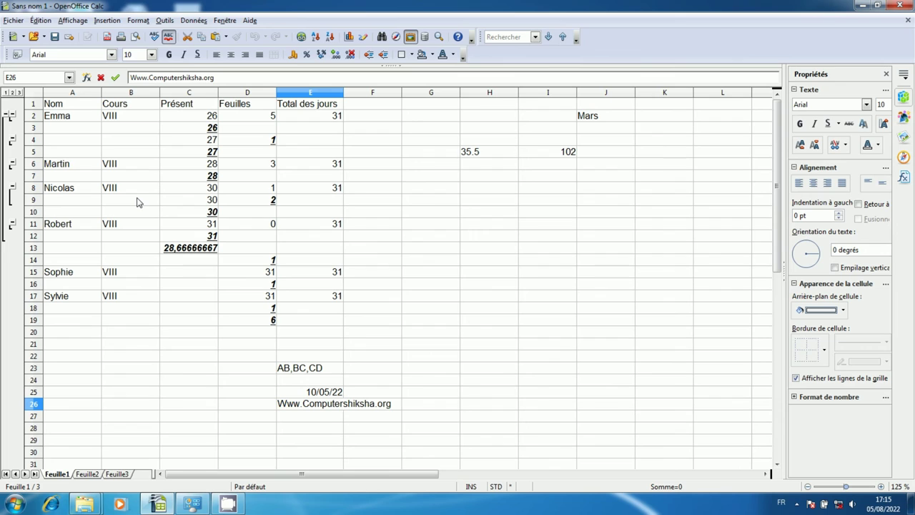
key(BackSpace)
text(c)
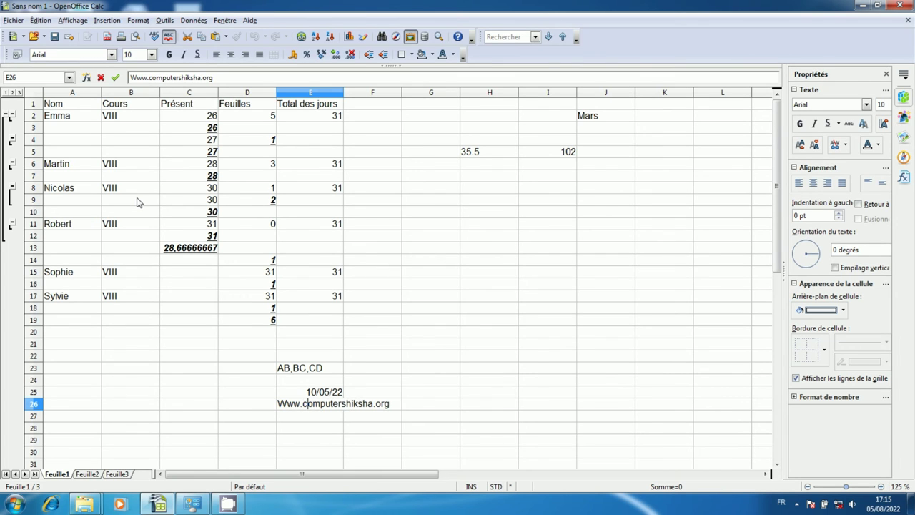
key(Return)
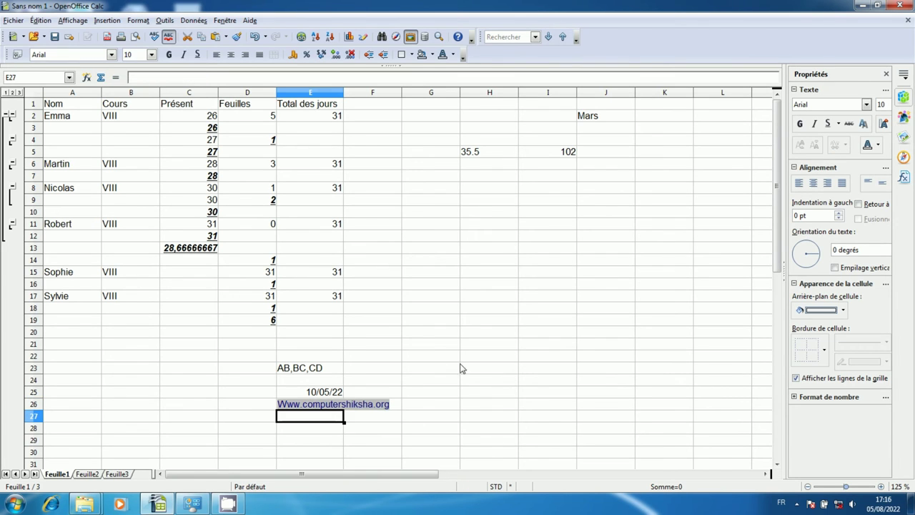
Step: Use Text to Columns with the comma separator to split E23's AB,BC,CD into E23:G23
click(315, 371)
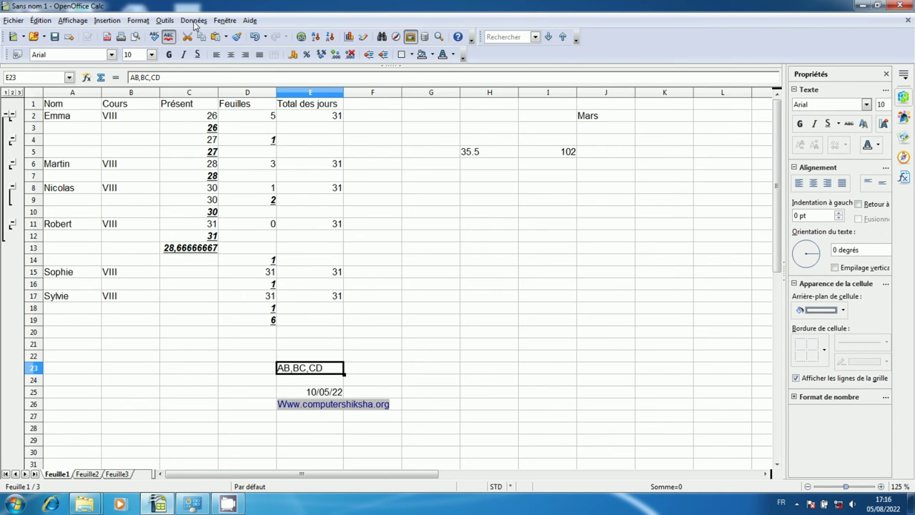
click(194, 22)
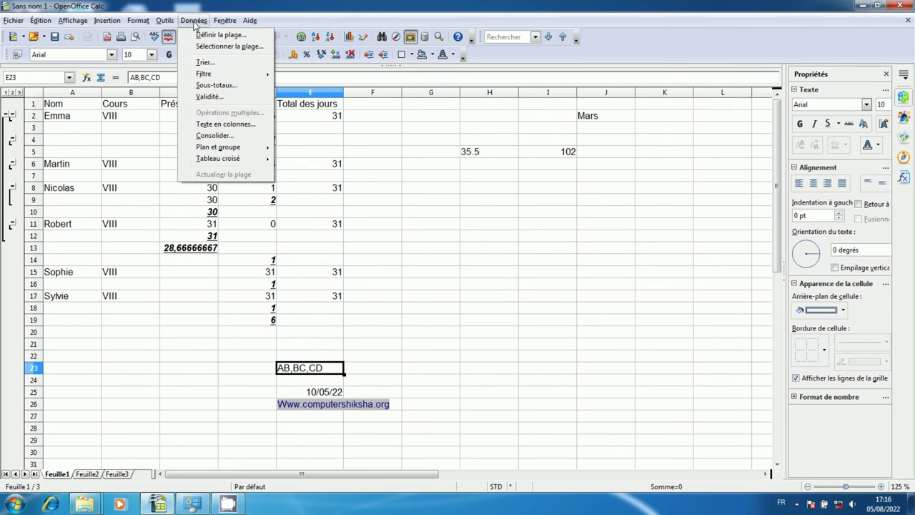
click(226, 124)
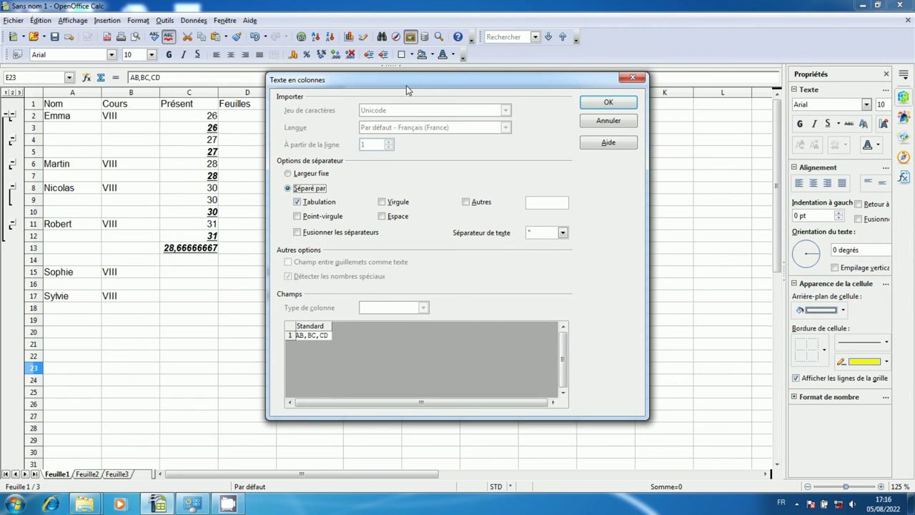
drag(411, 86, 579, 92)
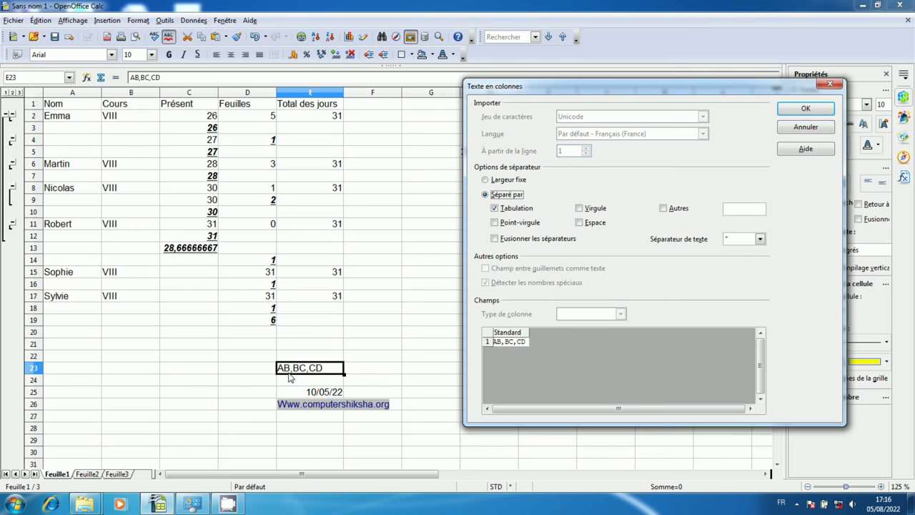
click(579, 209)
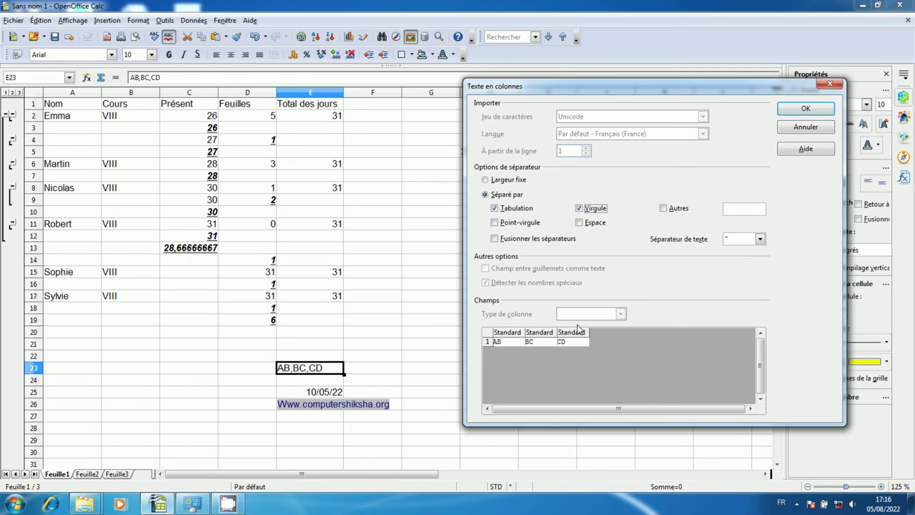
click(794, 109)
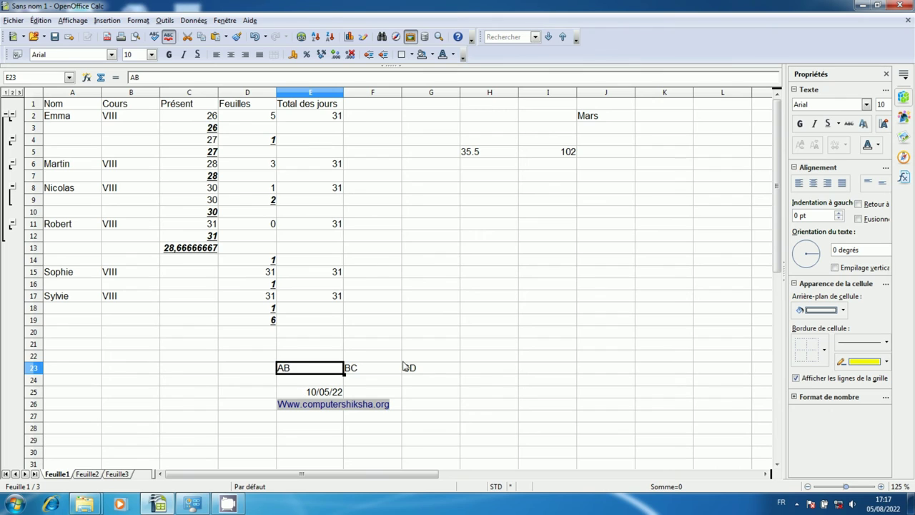
Step: Use Text to Columns with '/' as a custom separator to split E25's date into 10, 5, 22
click(320, 393)
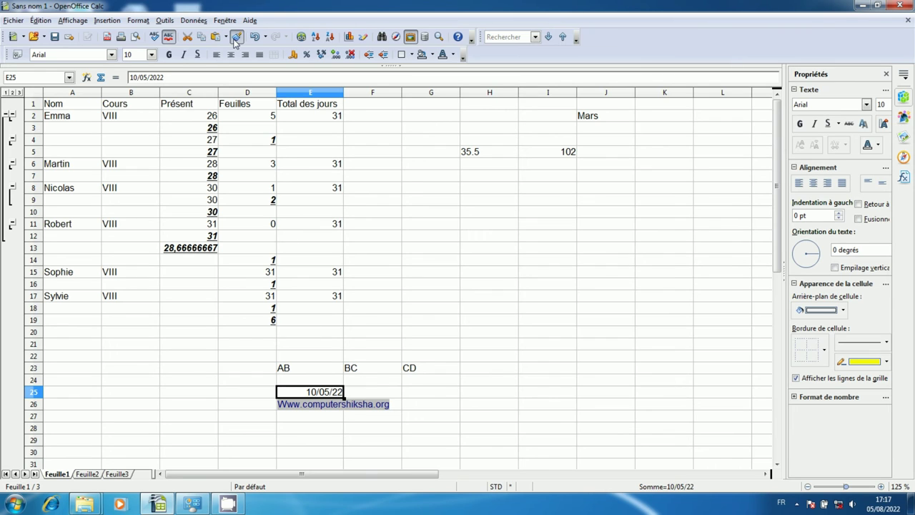
click(194, 22)
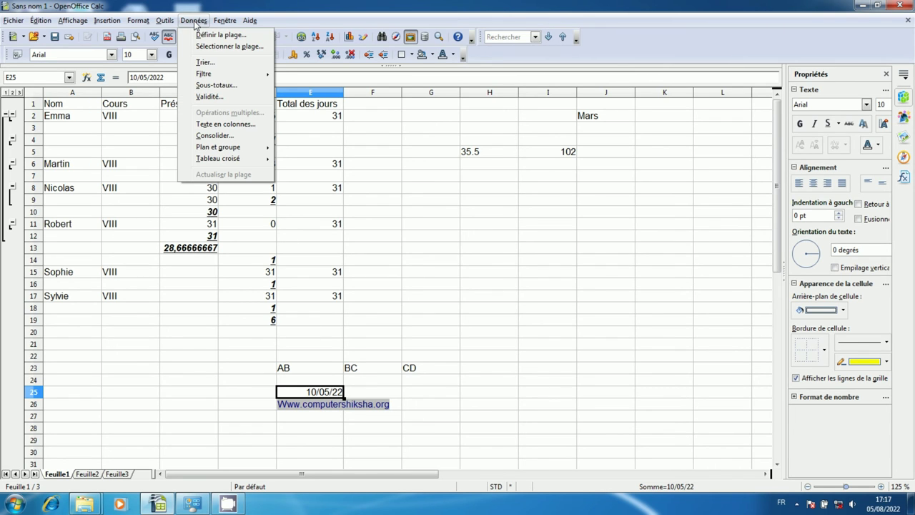
click(231, 125)
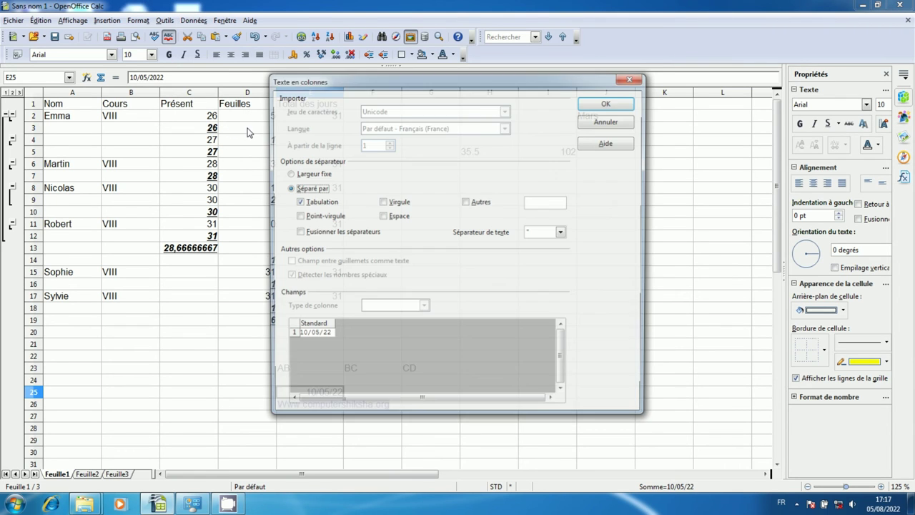
drag(515, 95, 713, 116)
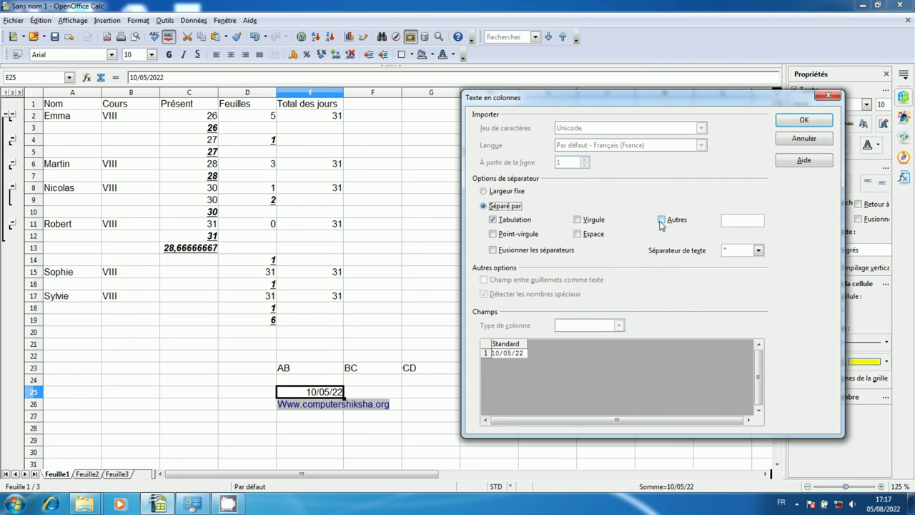
click(661, 220)
text(/)
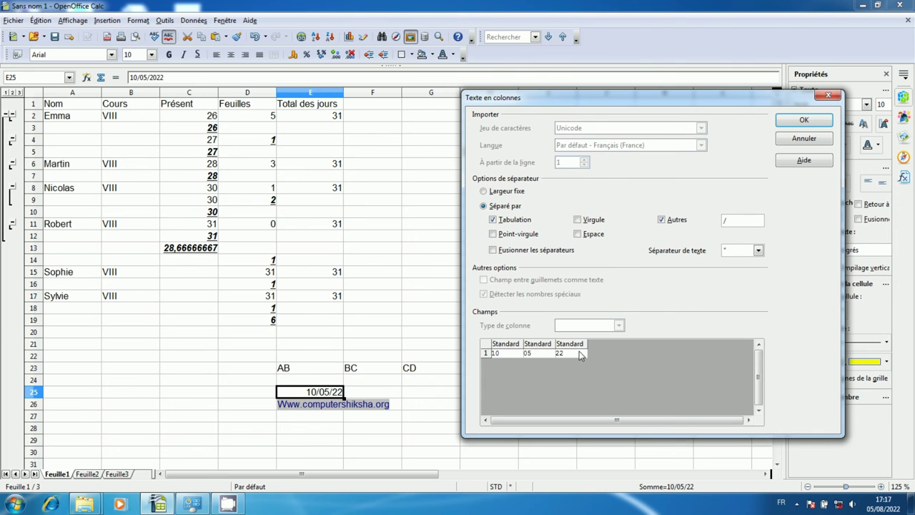
click(785, 126)
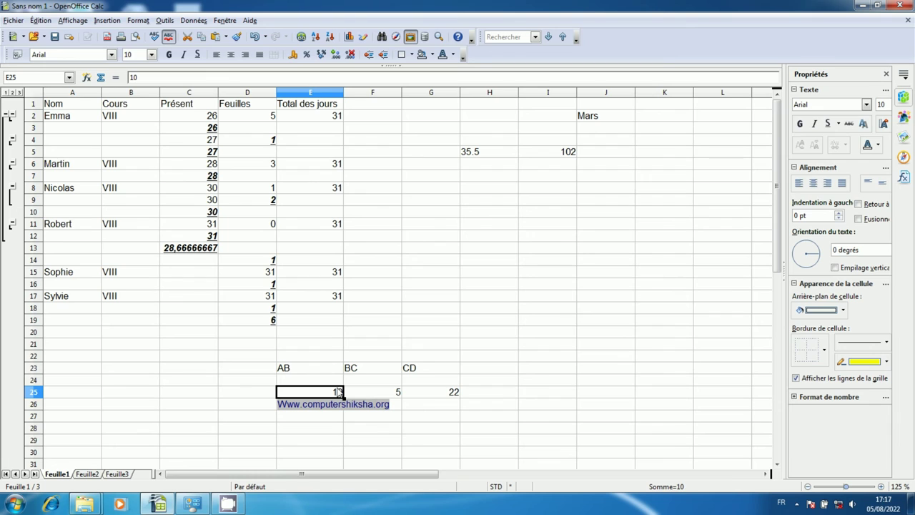
Step: Use Text to Columns with '.' as a custom separator to split E26's web address
click(383, 413)
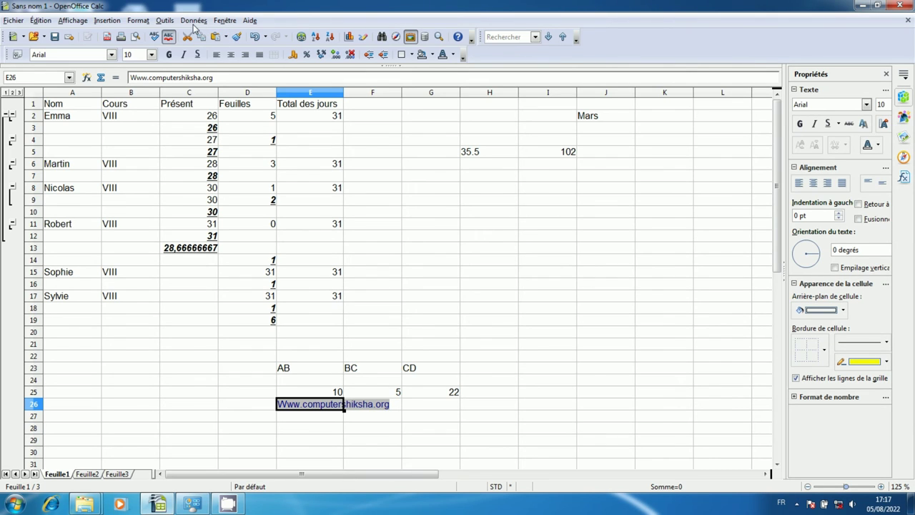
click(191, 23)
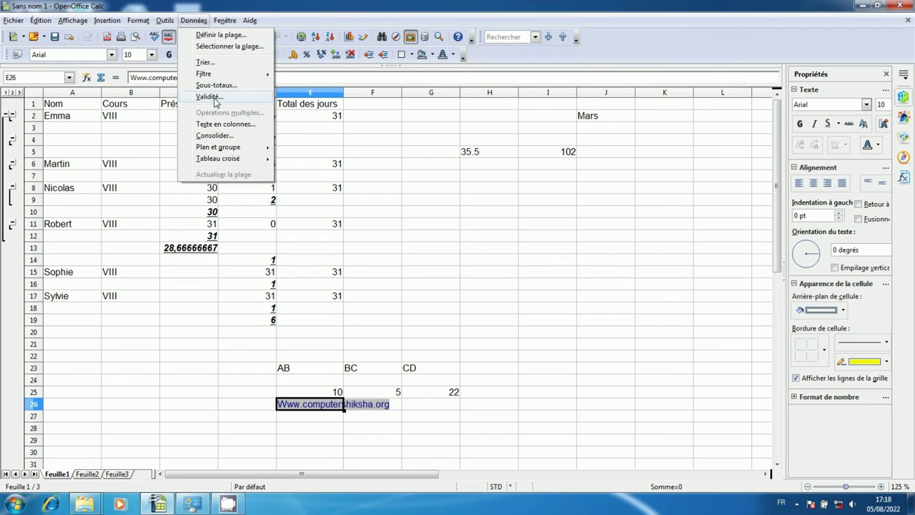
click(242, 126)
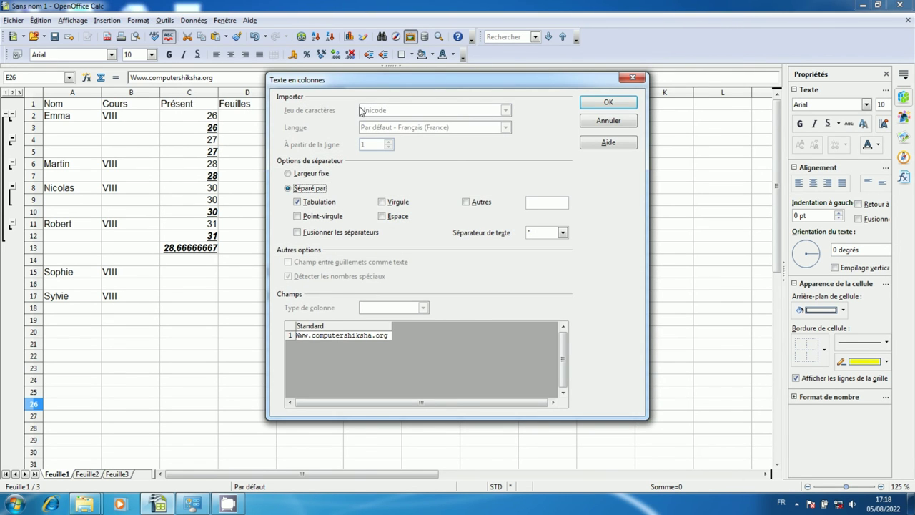
drag(411, 85, 556, 85)
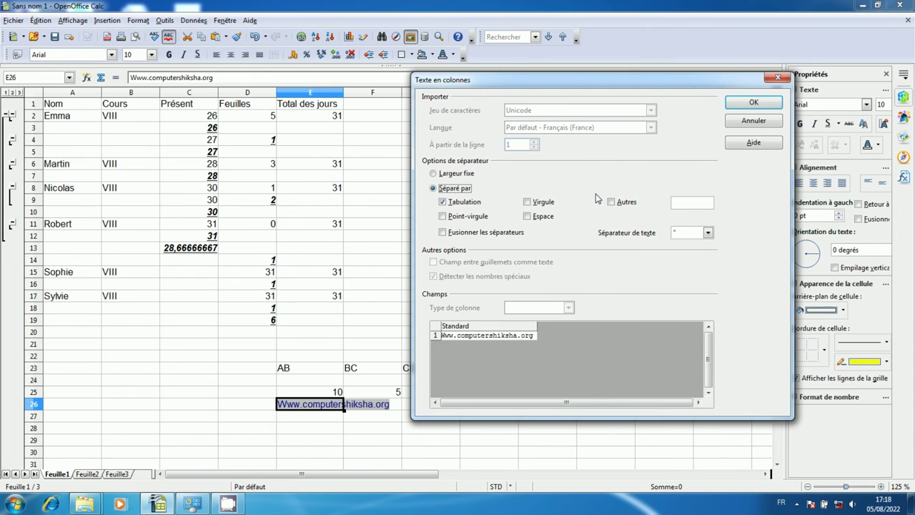
click(544, 207)
click(528, 204)
click(609, 202)
text(.)
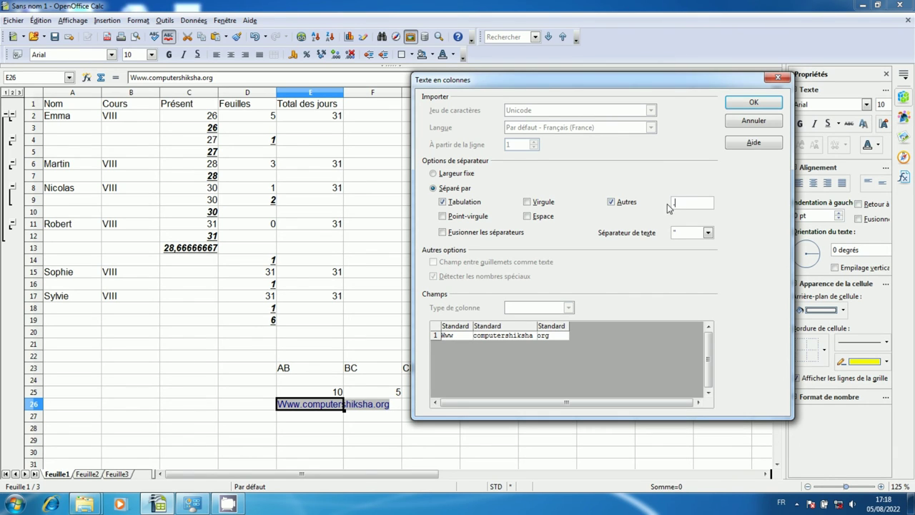
click(744, 105)
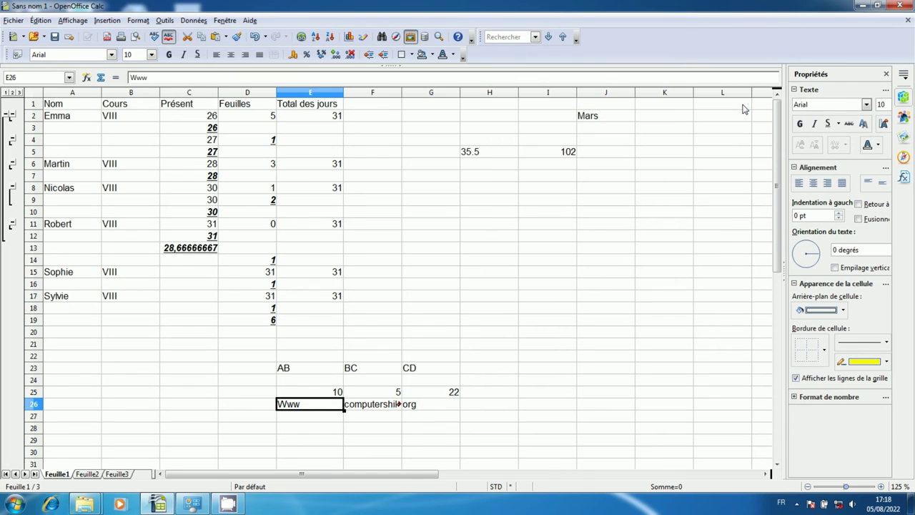
Step: Check the split parts Www, computershiksha and org in E26:G26
click(377, 411)
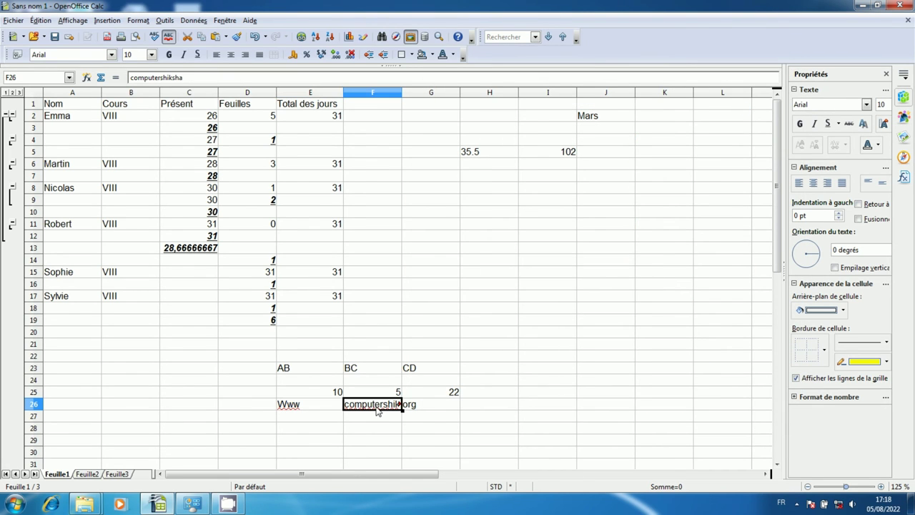
click(435, 409)
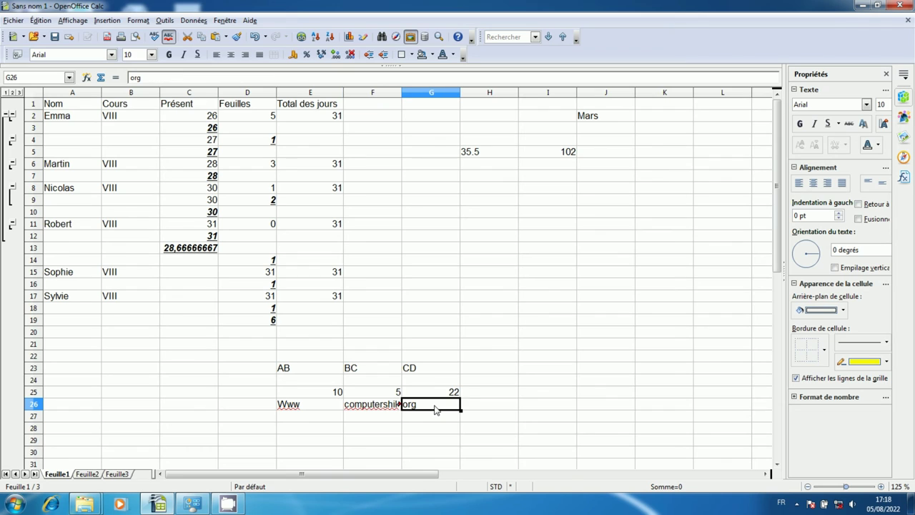
click(363, 411)
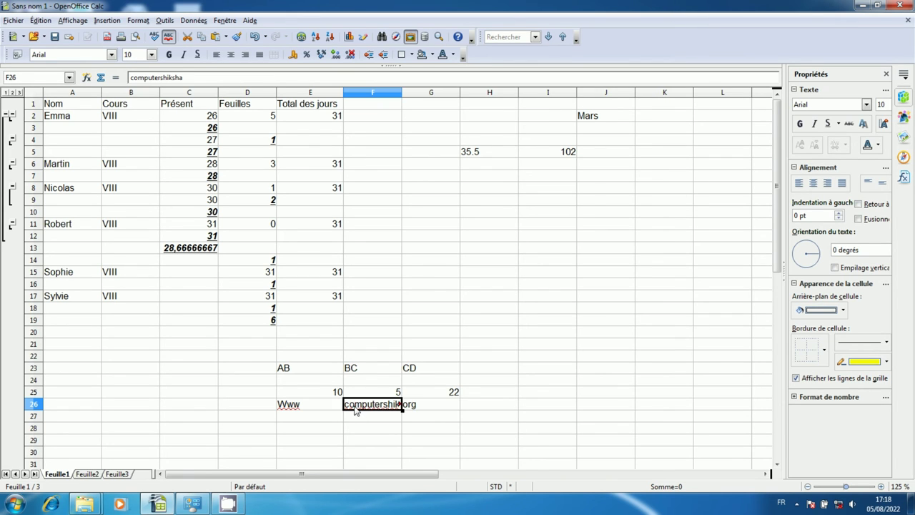
click(314, 408)
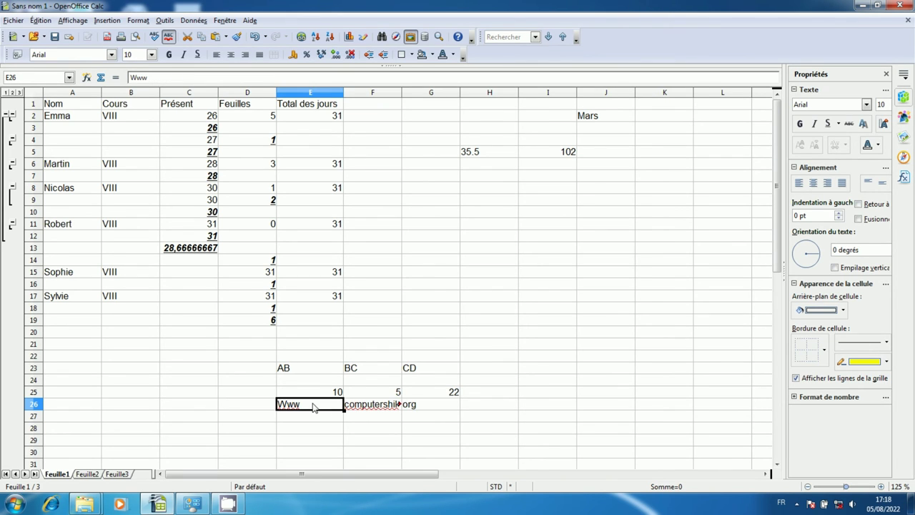
click(490, 335)
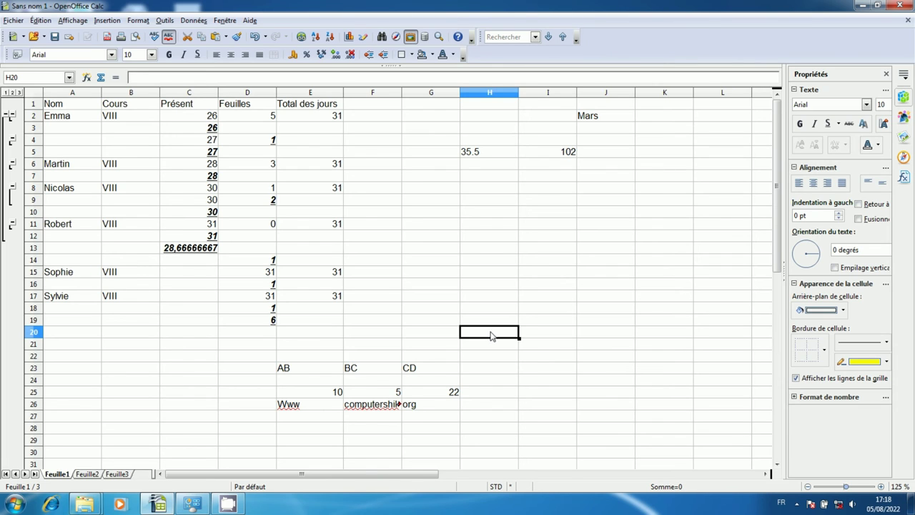
click(309, 369)
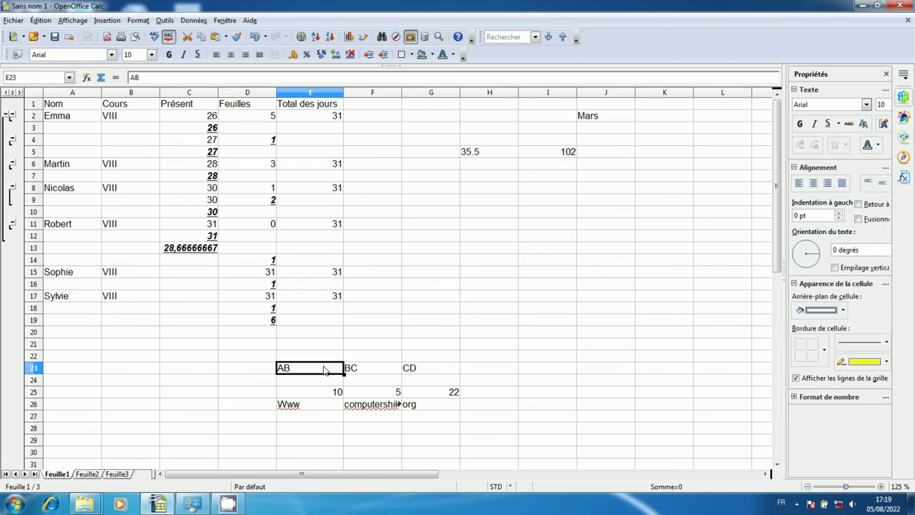
click(524, 374)
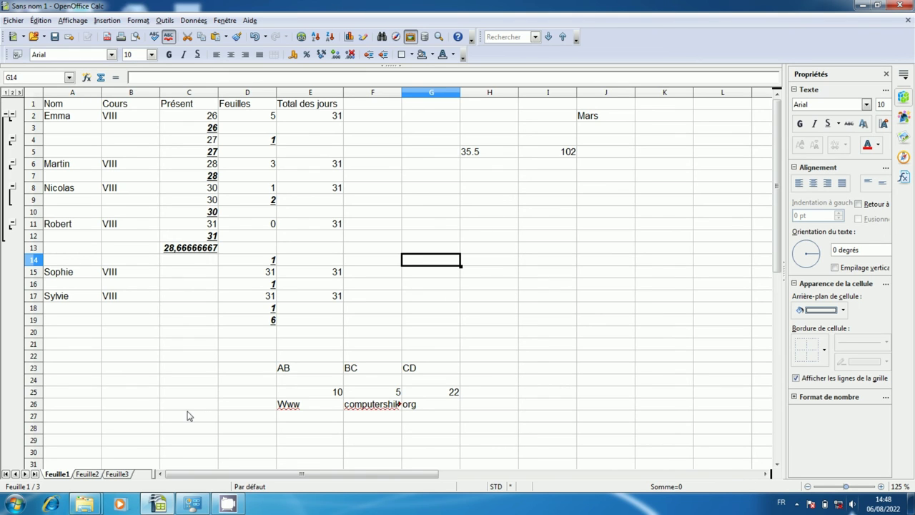
Step: On sheet Feuille2, type the label NOW in cell B6
click(93, 476)
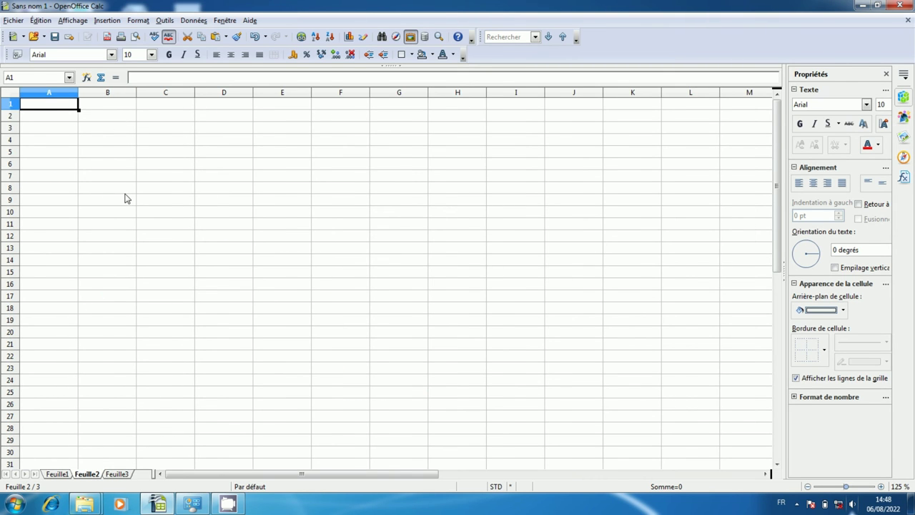
click(118, 166)
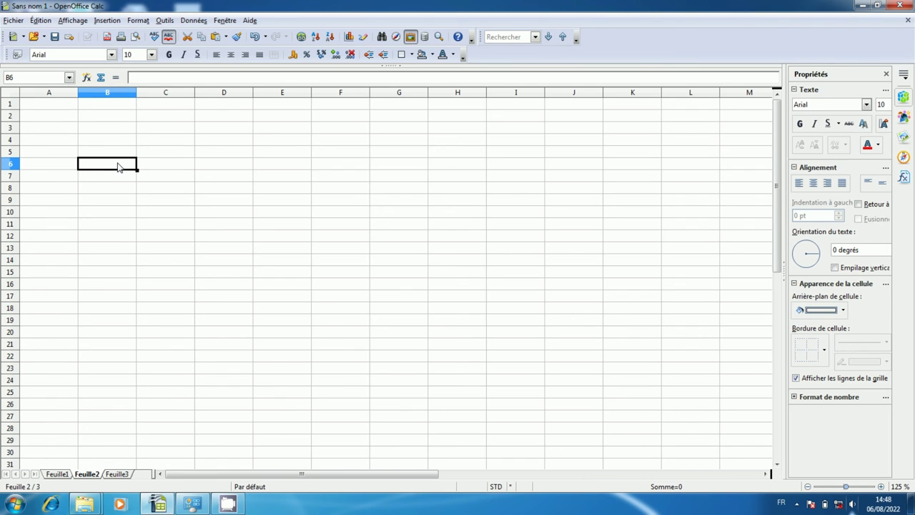
text(NOW)
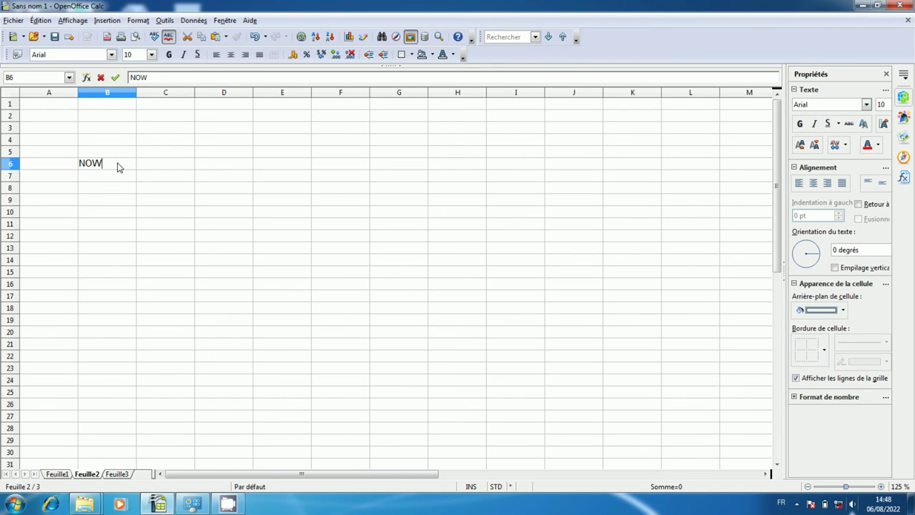
key(Return)
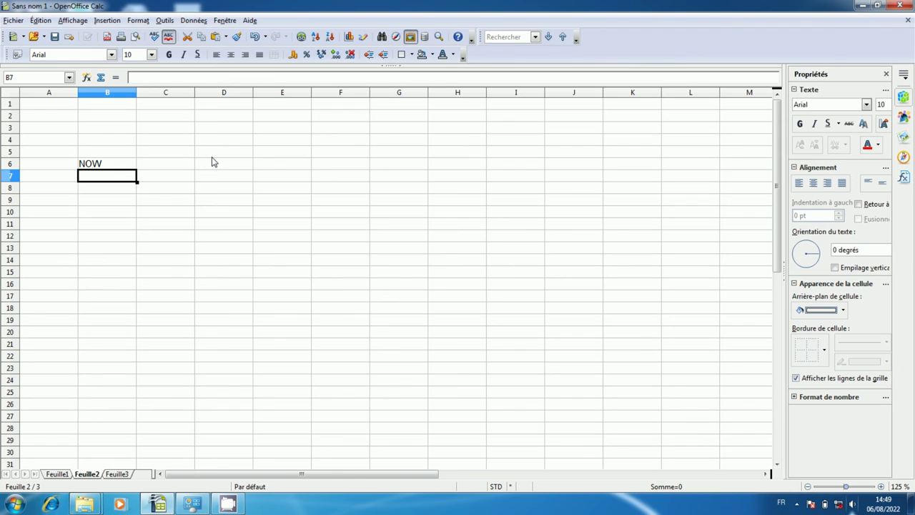
Step: Enter =maintenant() in B7 and widen column B to show 06/08/22 14:51
text(=)
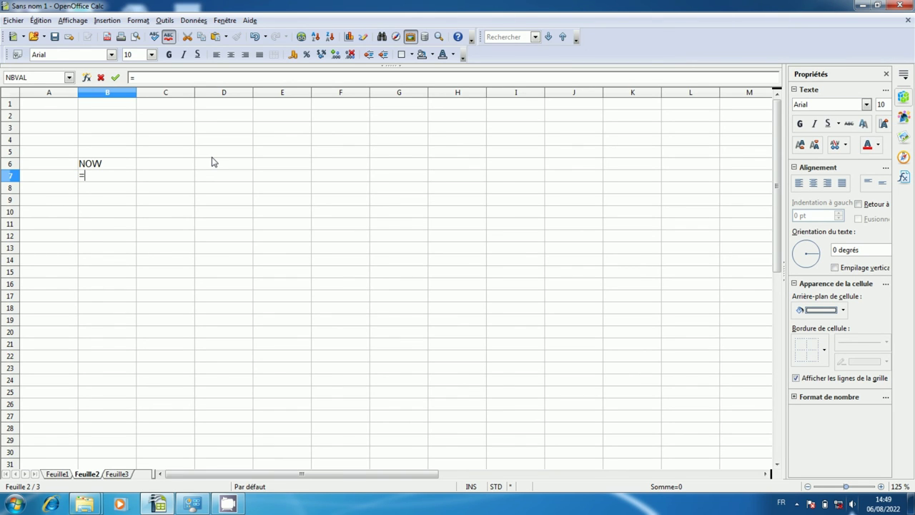
text(m)
text(a)
text(inte)
text(n)
text(ant)
text(()
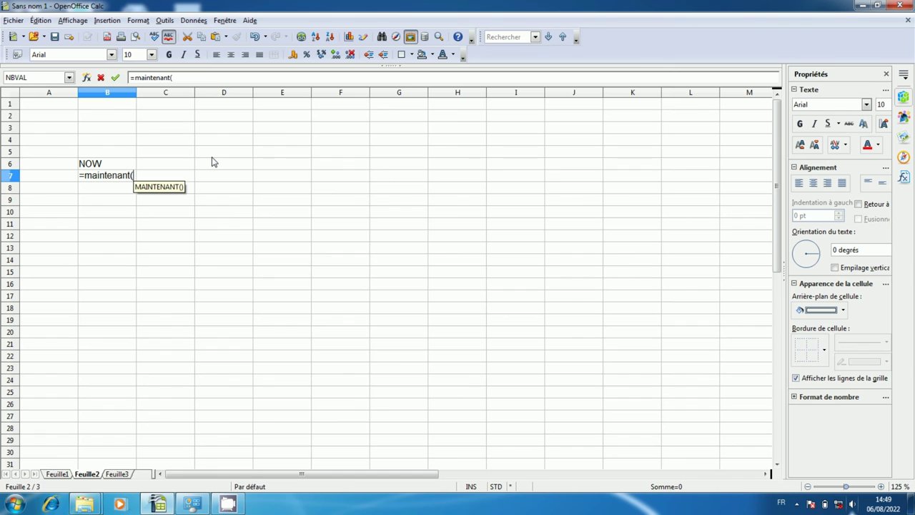
text())
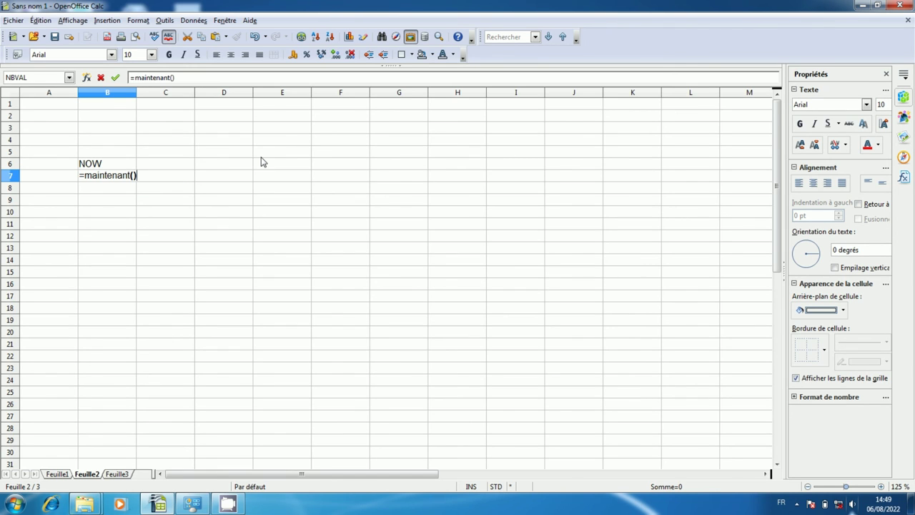
key(Return)
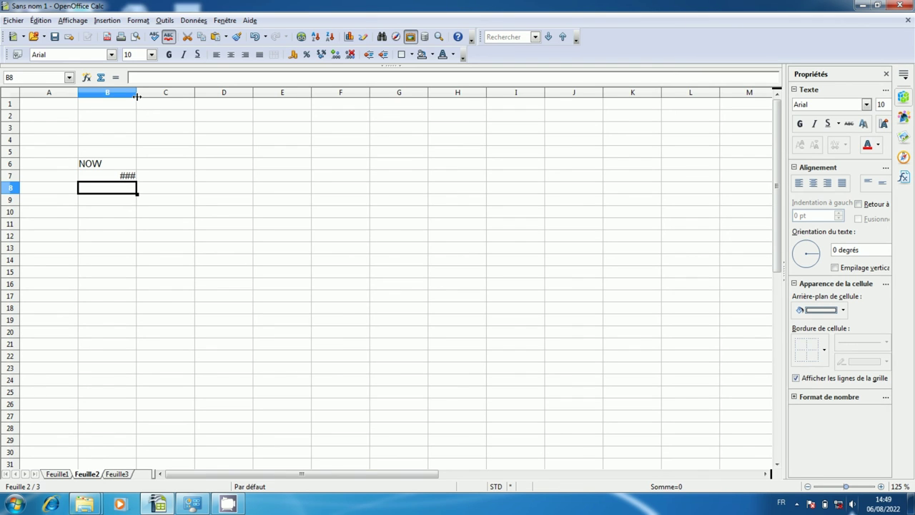
drag(136, 95, 174, 93)
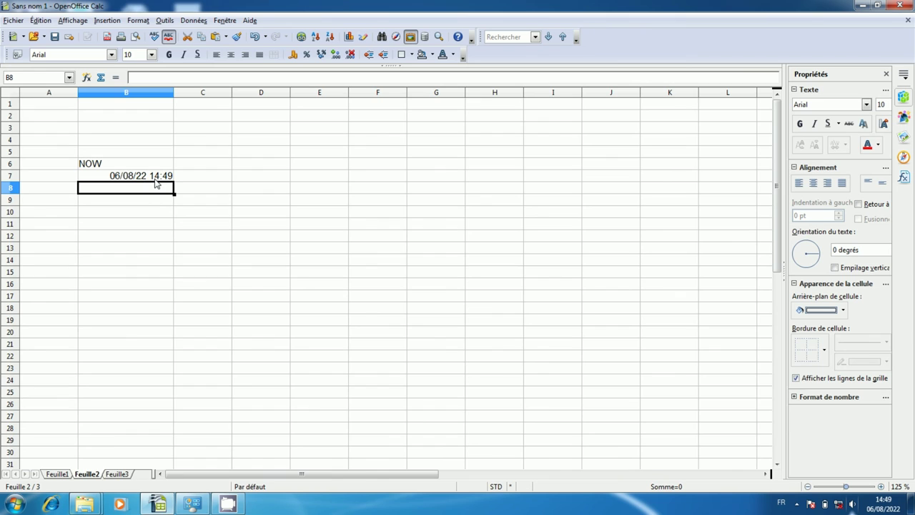
click(153, 206)
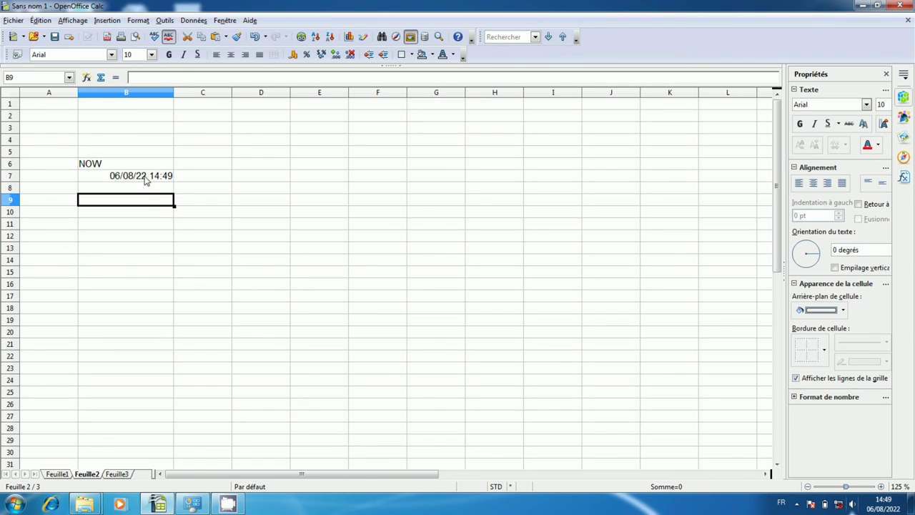
click(151, 179)
click(151, 204)
Step: Type AUJOURDHUI in B9 and enter =aujourdhui() in B10, showing 06/08/22
text(A)
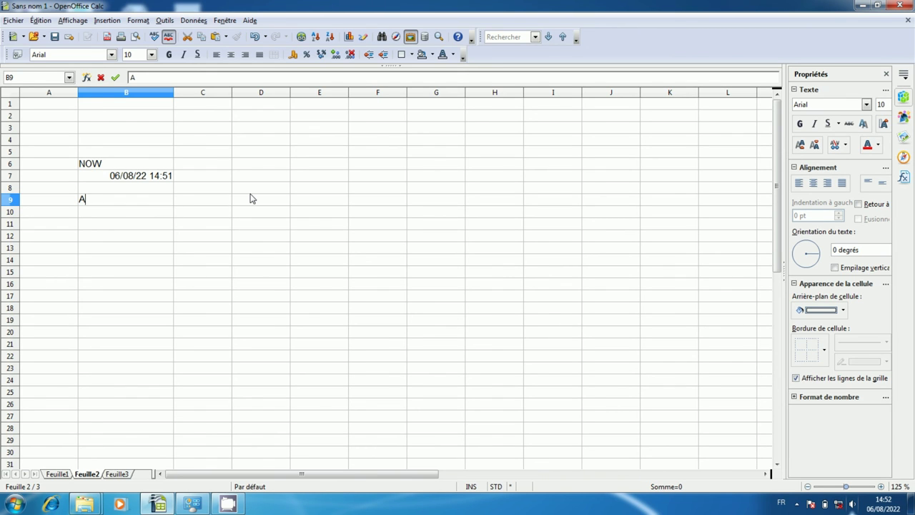
text(U)
text(JO)
text(U)
text(R)
text(DH)
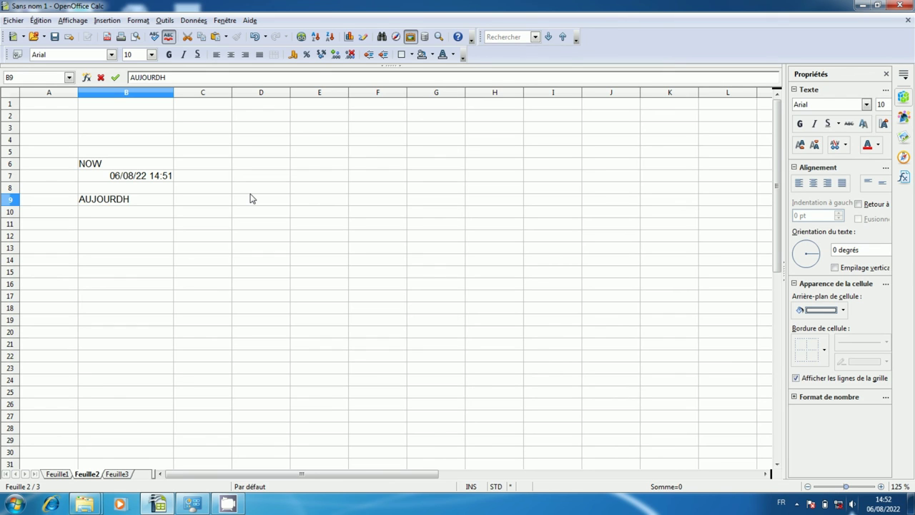
text(UI)
key(Return)
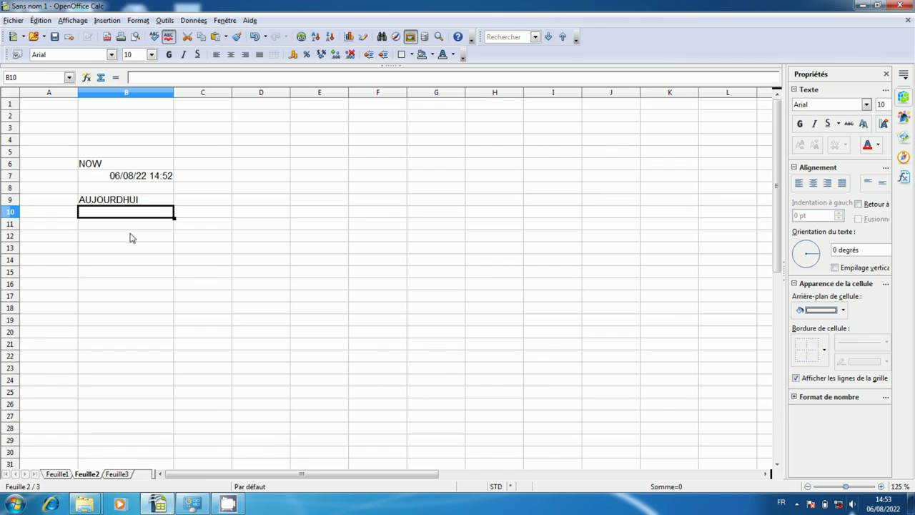
text(=)
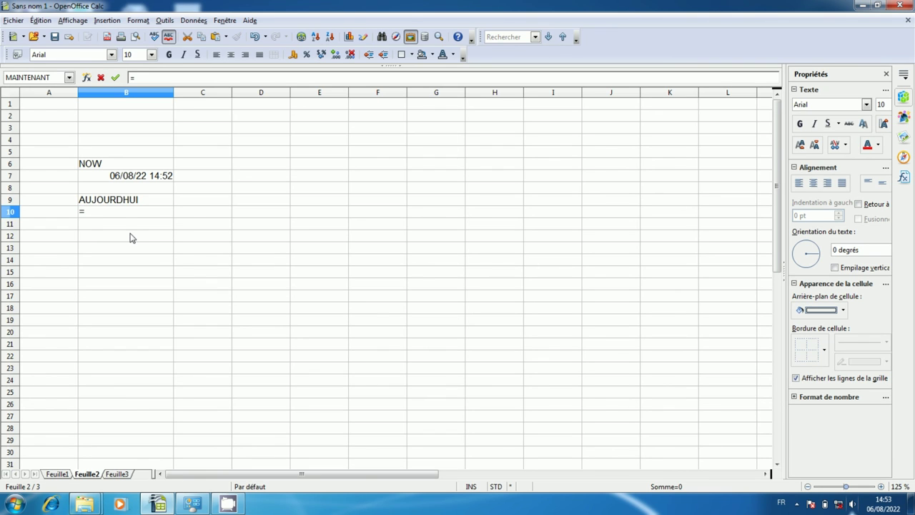
text(aujou)
text(rdhui)
text(()
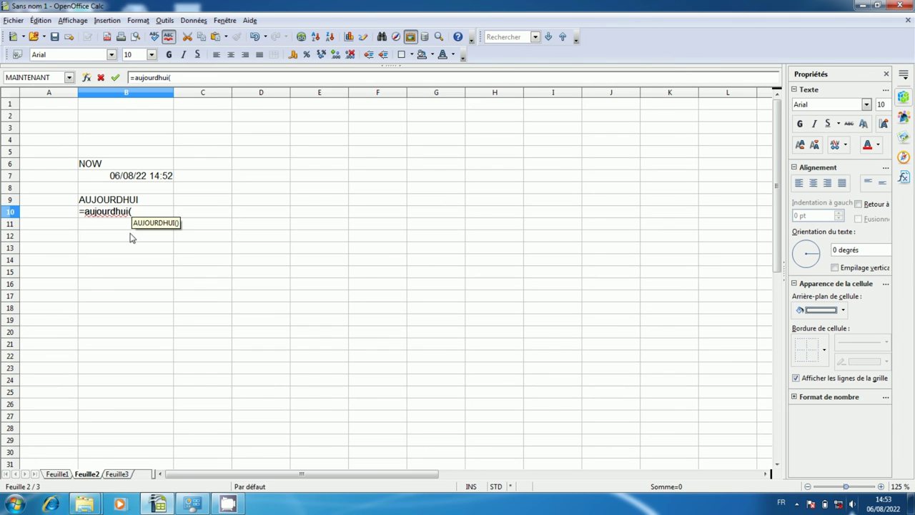
text())
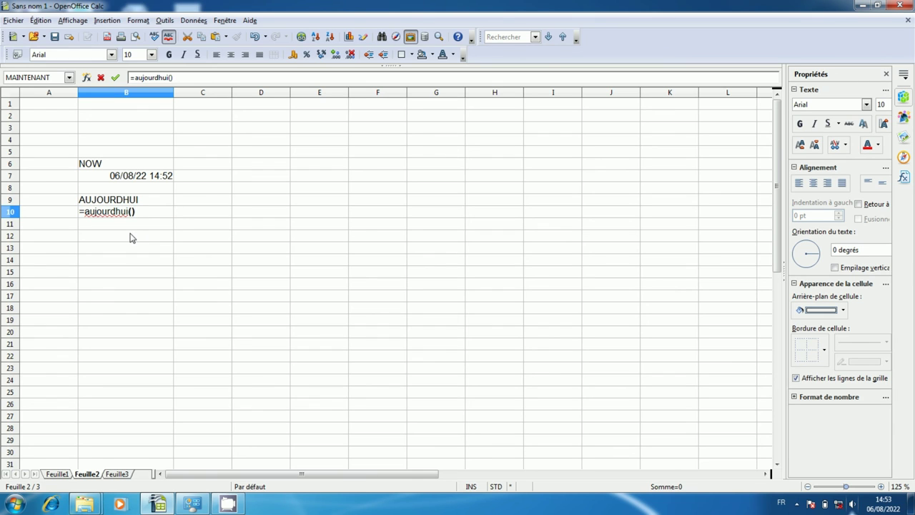
key(Return)
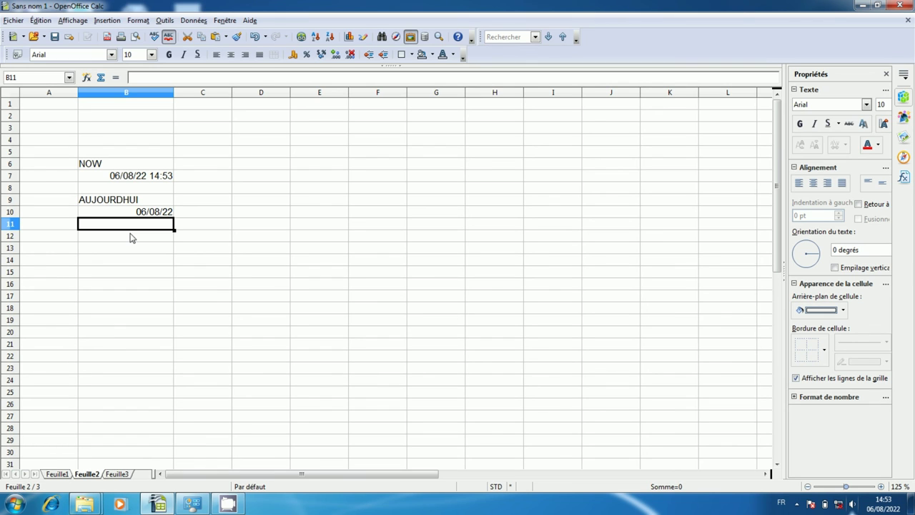
click(133, 214)
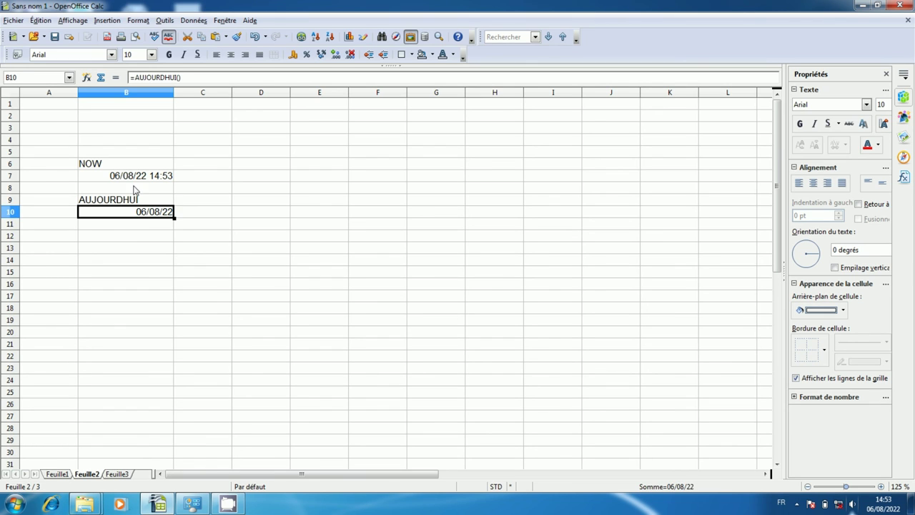
click(126, 180)
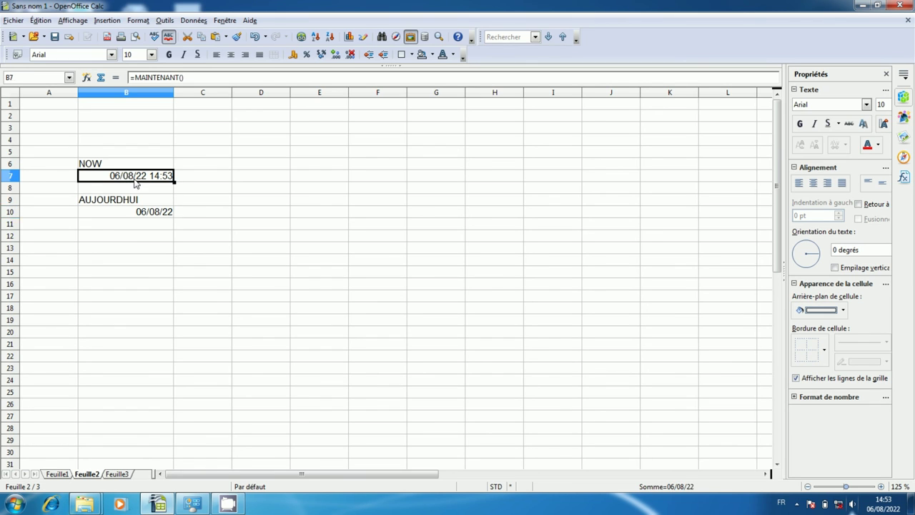
click(133, 214)
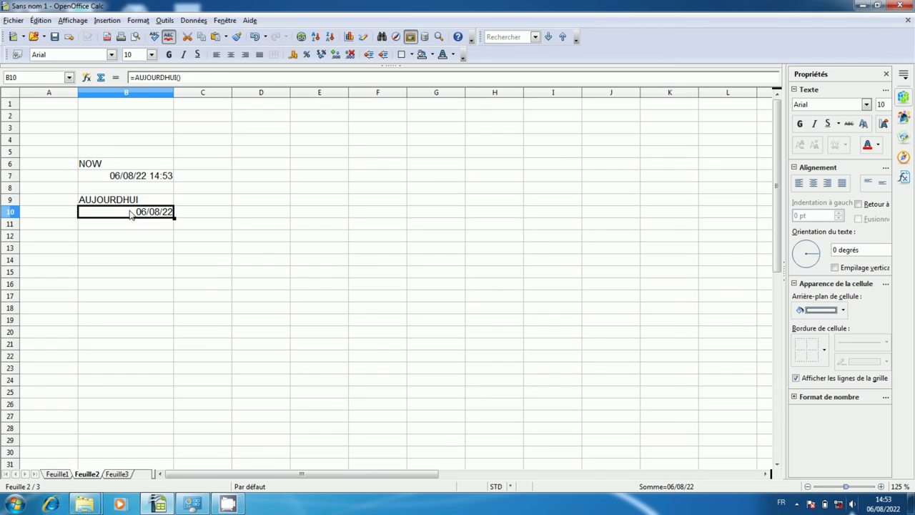
click(133, 250)
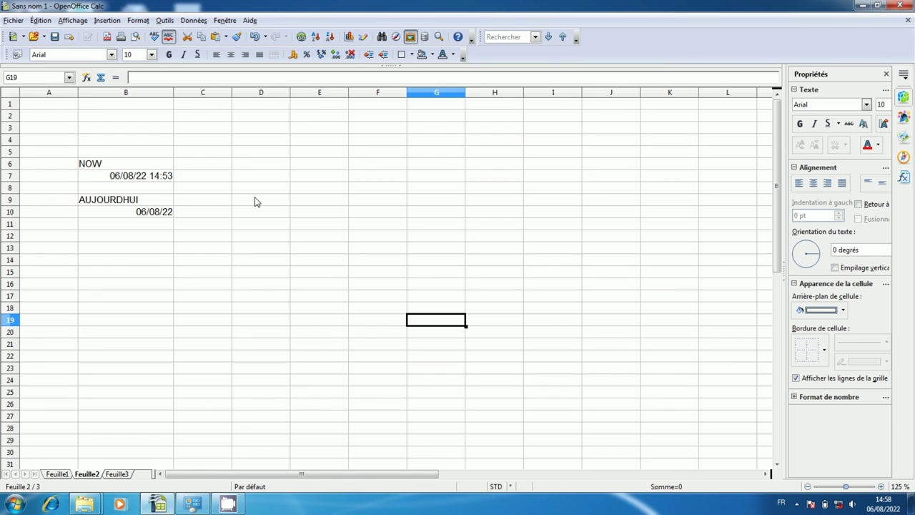
Step: Type the headings Mois, Jour and Année into A12, B12 and C12
click(66, 241)
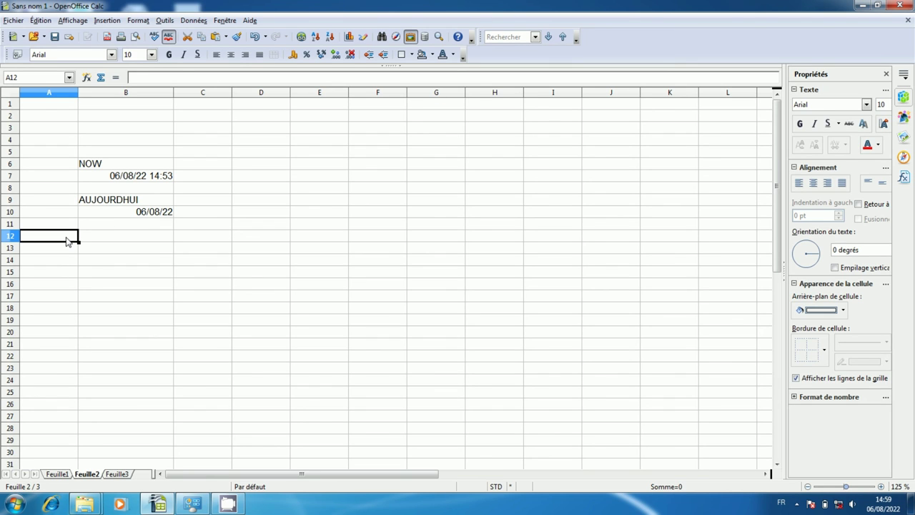
text(M)
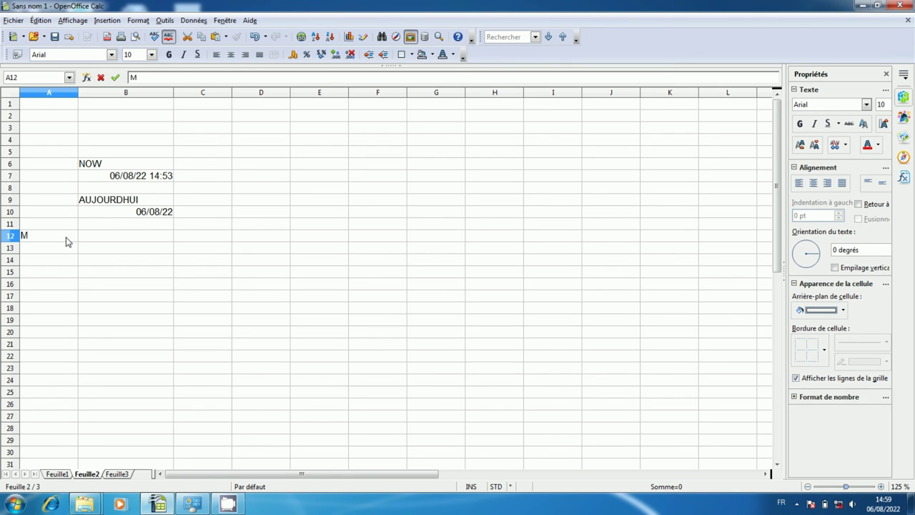
text(ois)
key(Tab)
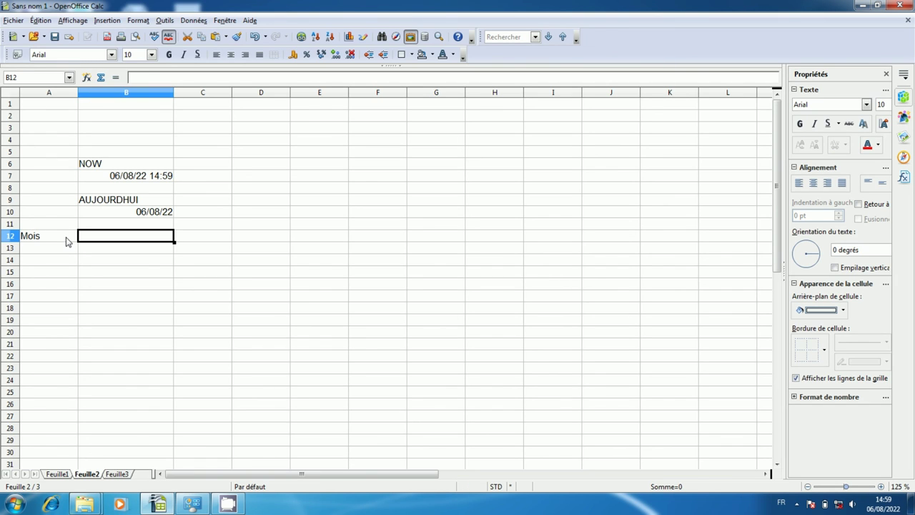
text(Jour)
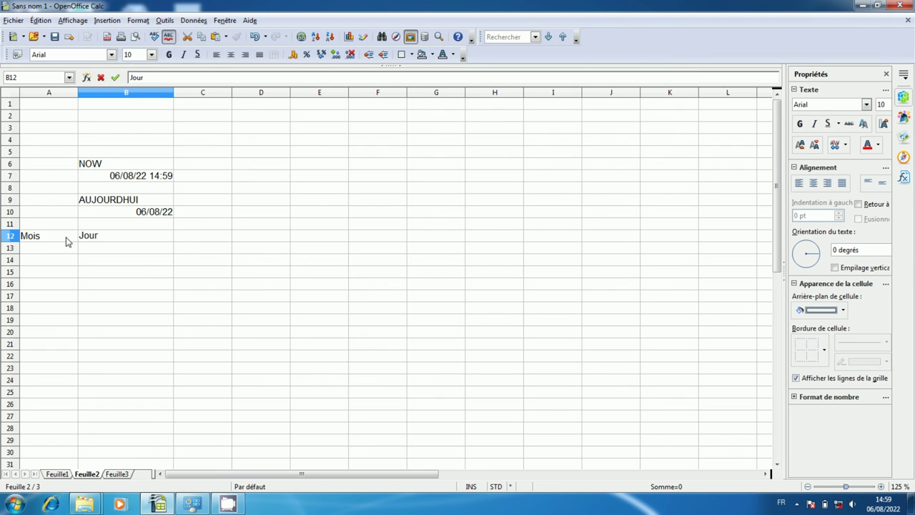
key(Tab)
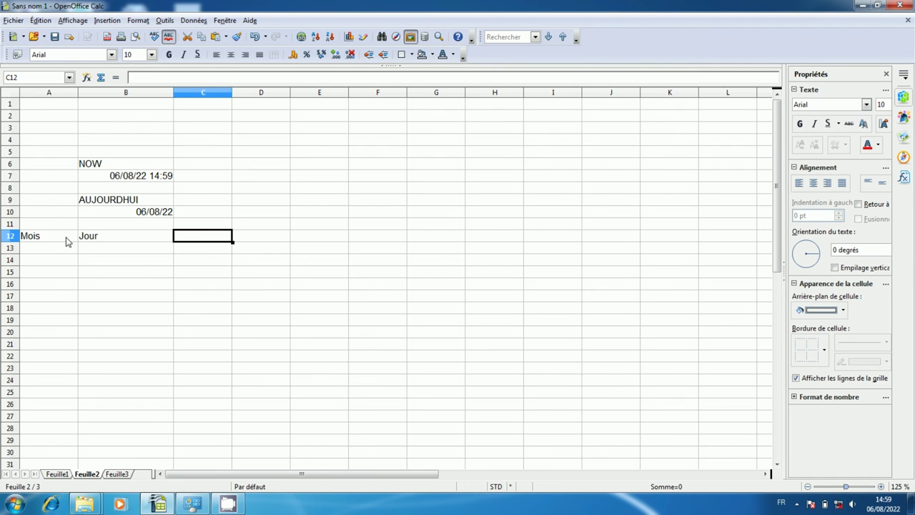
text(Ann)
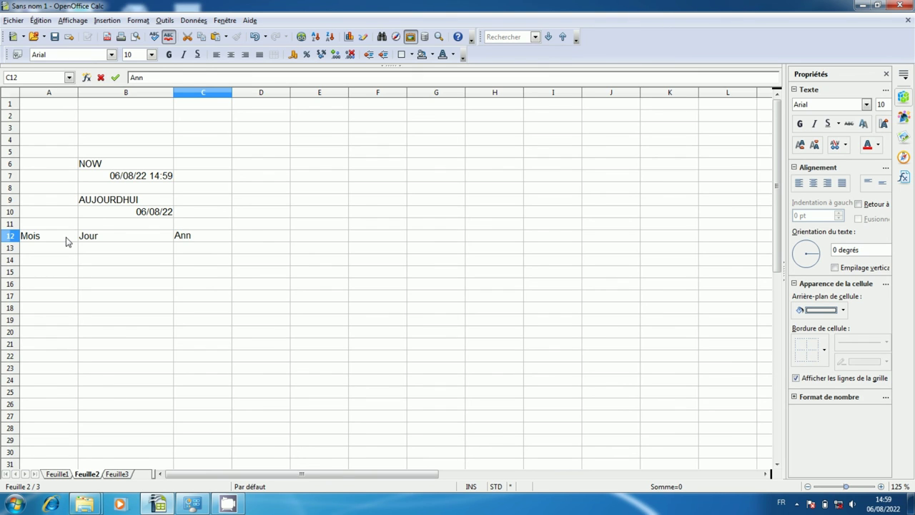
text(é)
text(e)
key(Return)
key(Left)
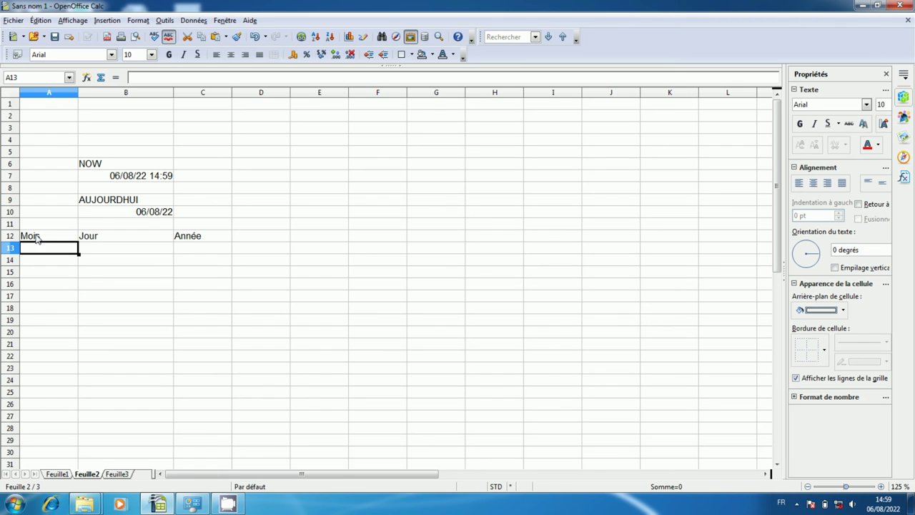
Step: Enter =mois(B10) in A13 to return the month 8
text(=)
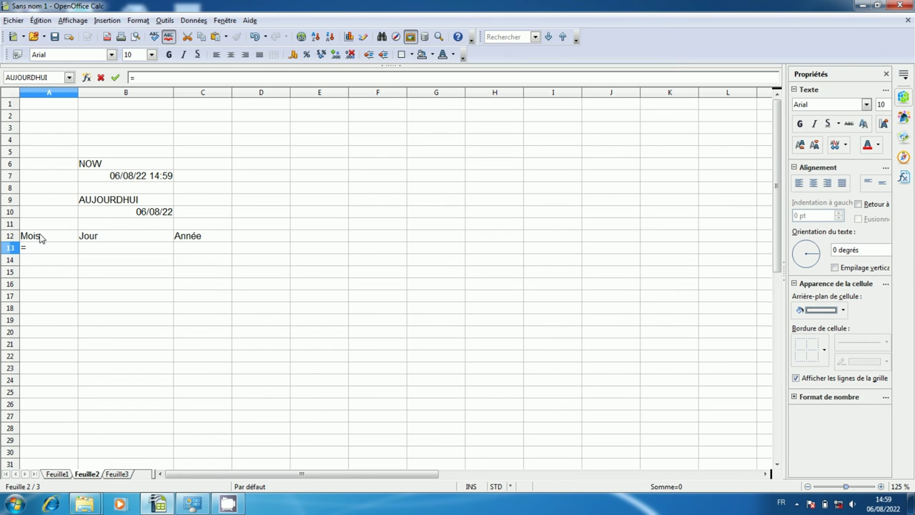
text(mois)
text(()
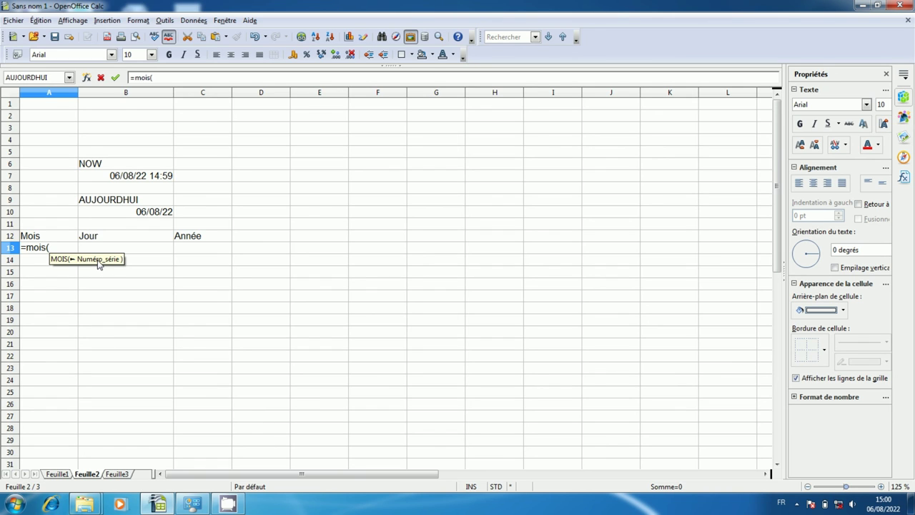
click(141, 215)
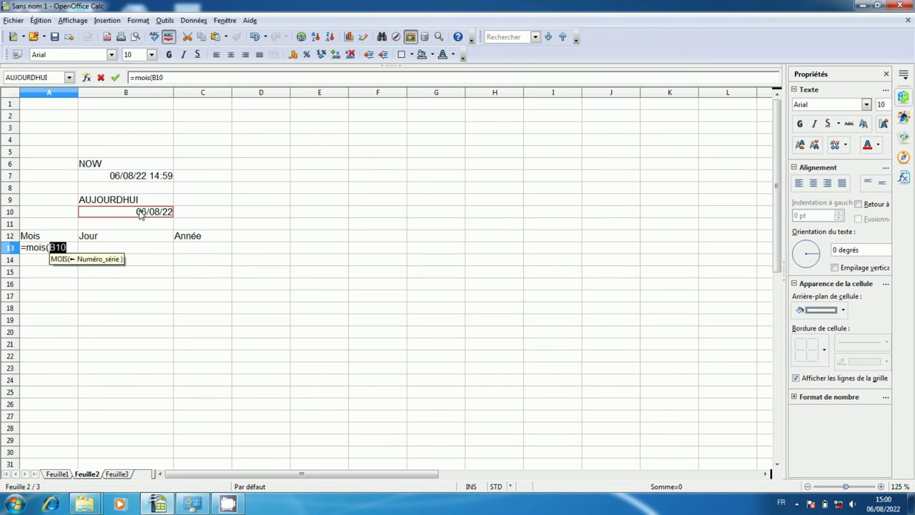
text())
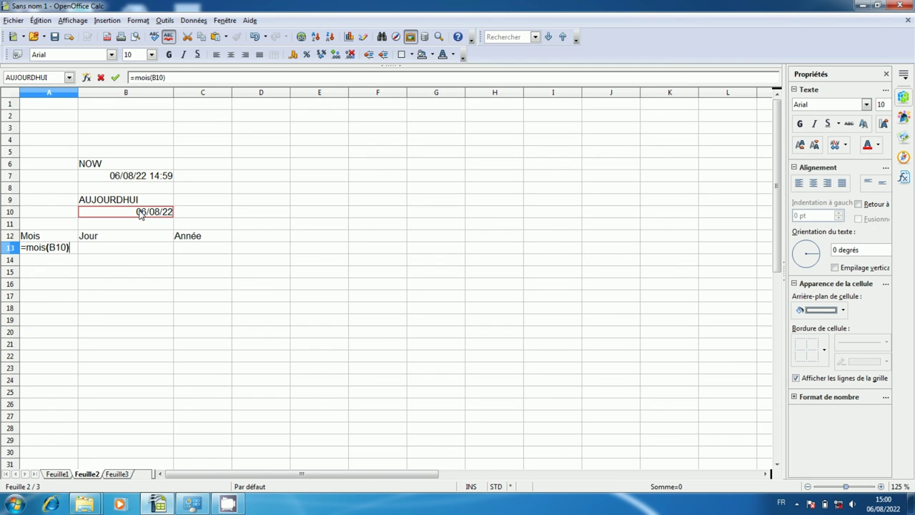
key(Return)
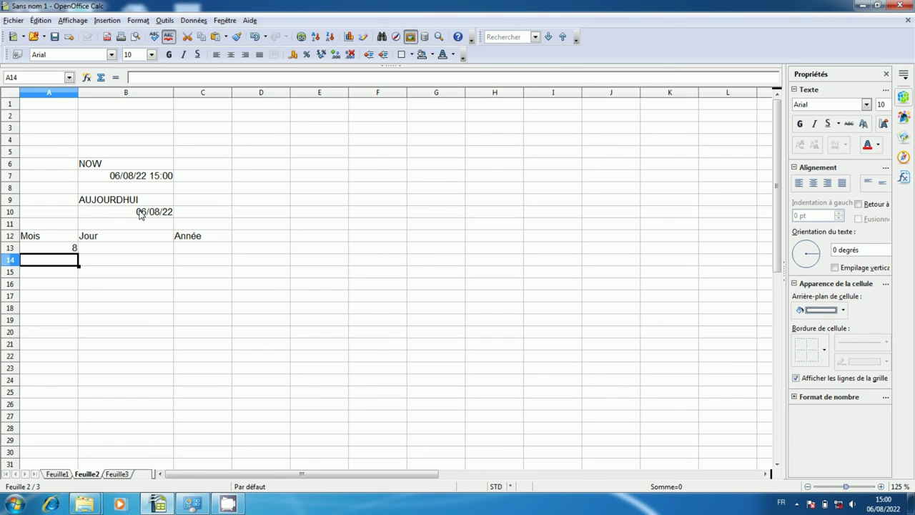
Step: Enter =jour(B10) in B13 to return the day 6
click(124, 251)
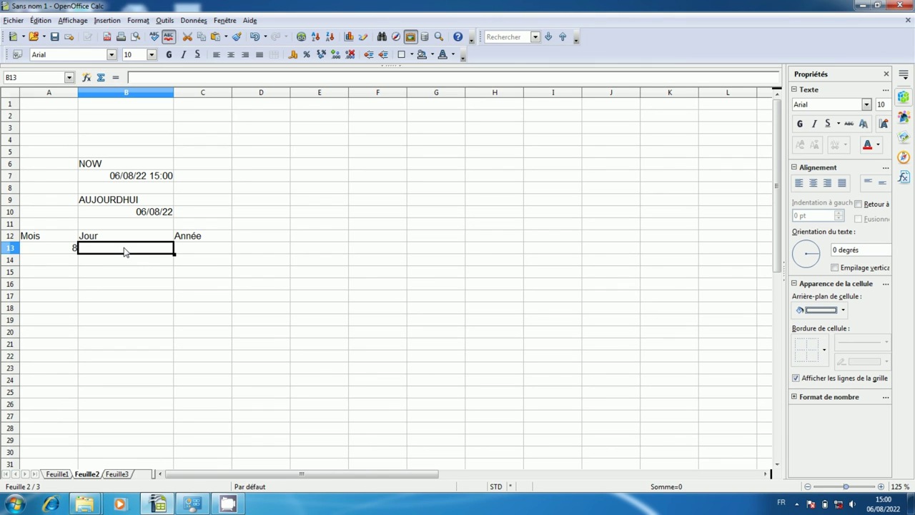
text(=)
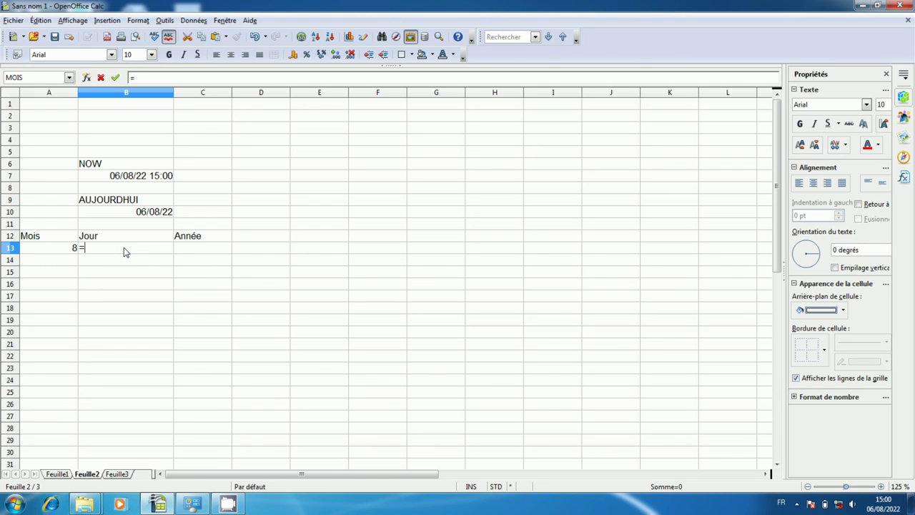
text(jour()
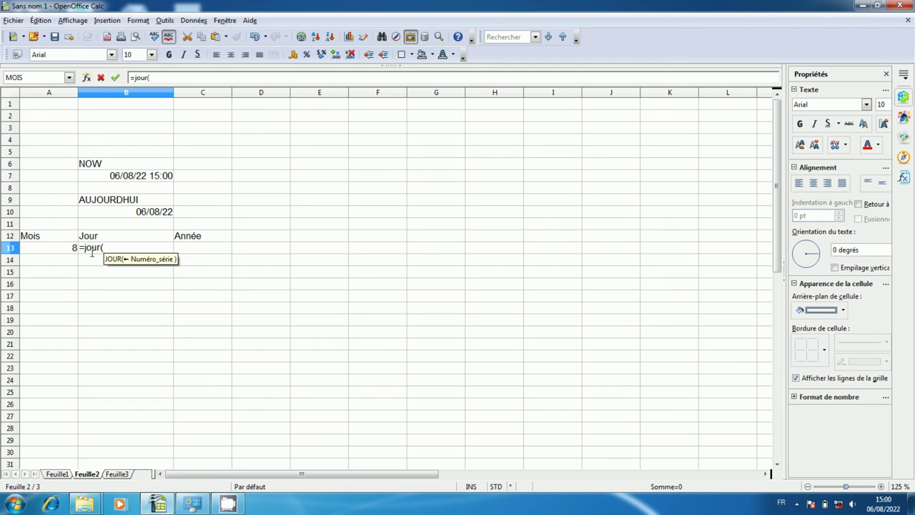
click(147, 212)
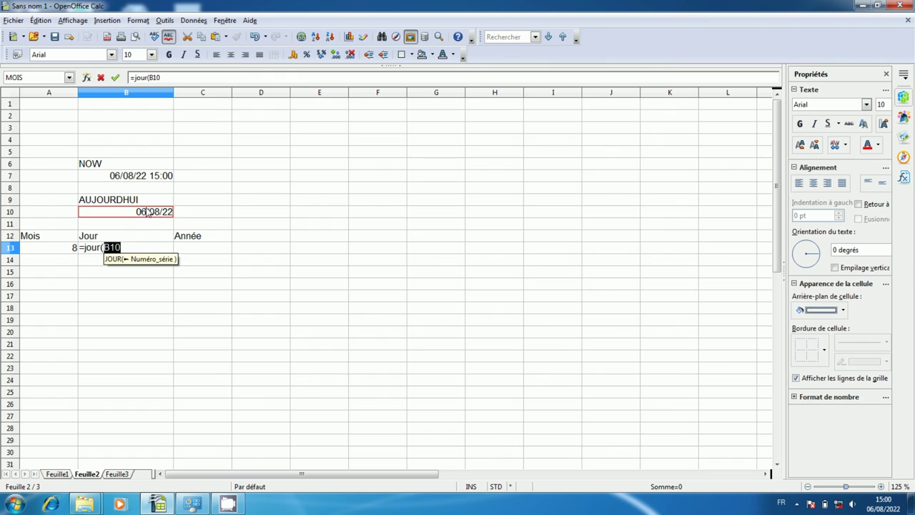
text())
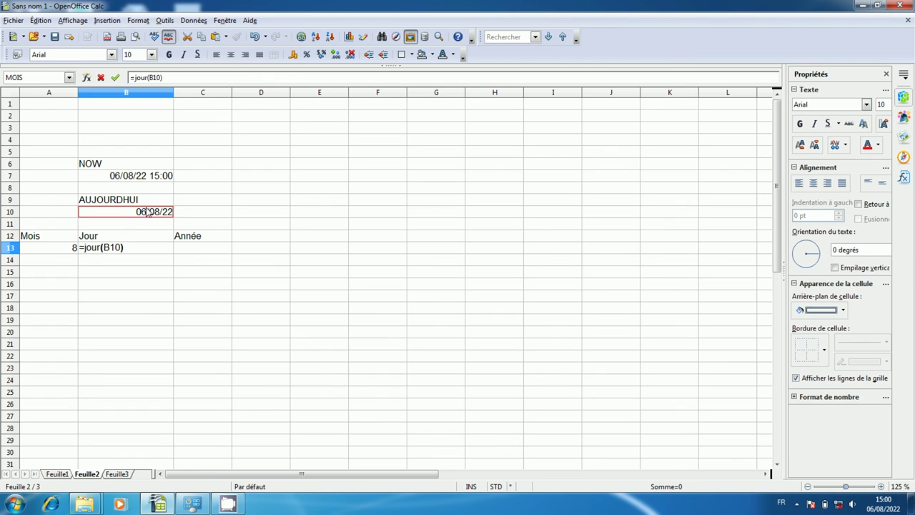
key(Return)
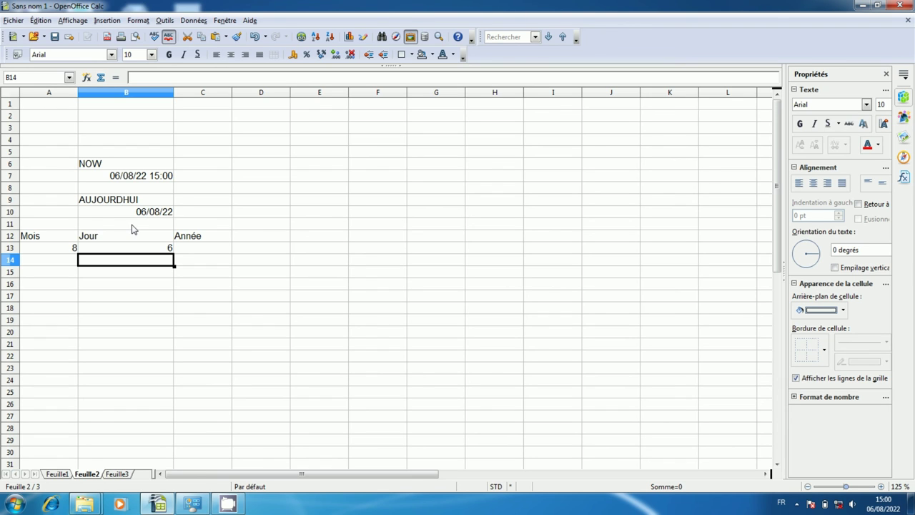
Step: Enter =annee(B10) in C13 to return the year 2022
click(218, 251)
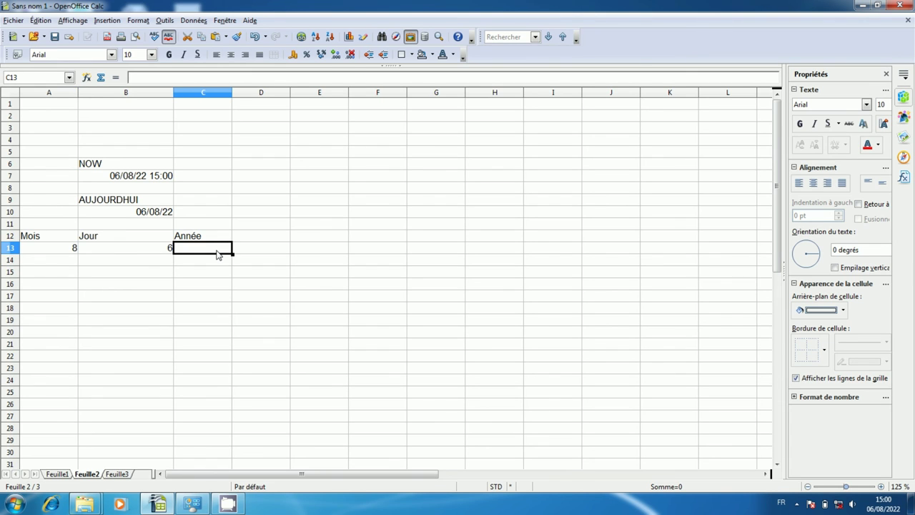
text(=a)
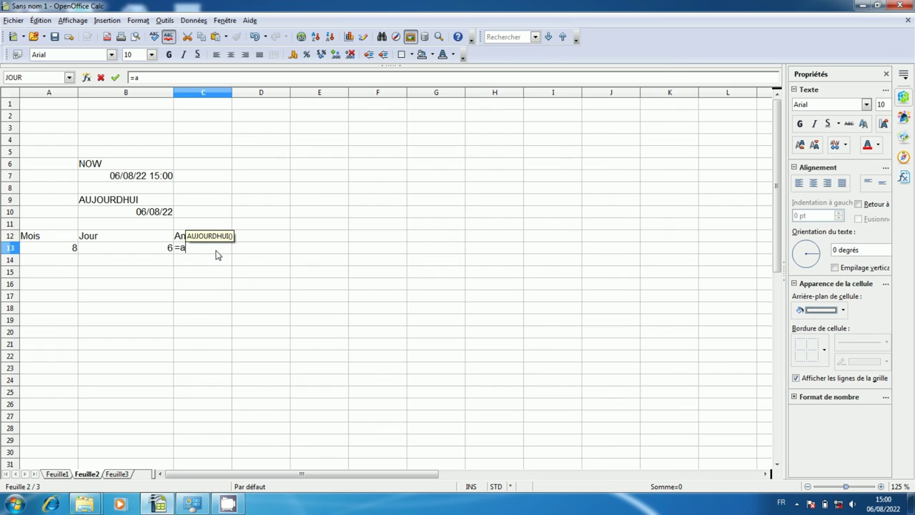
text(nnée)
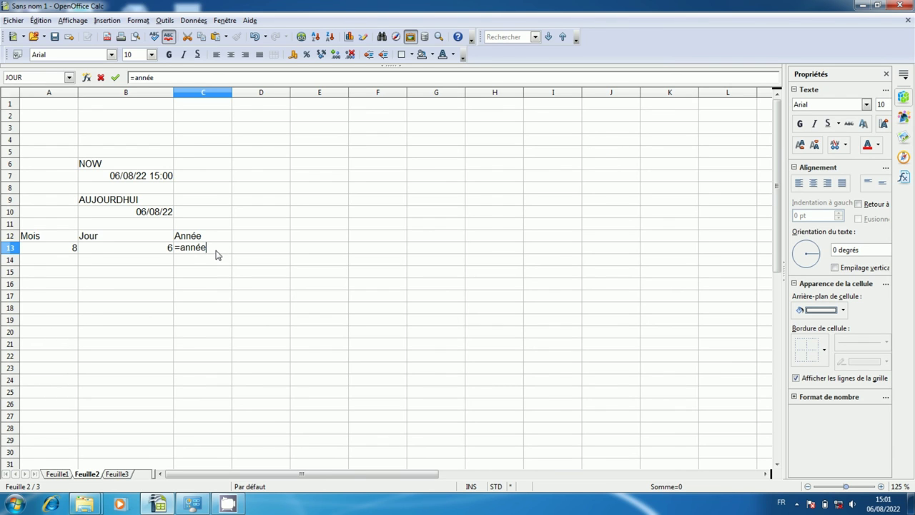
key(BackSpace)
key(BackSpace)
text(ee()
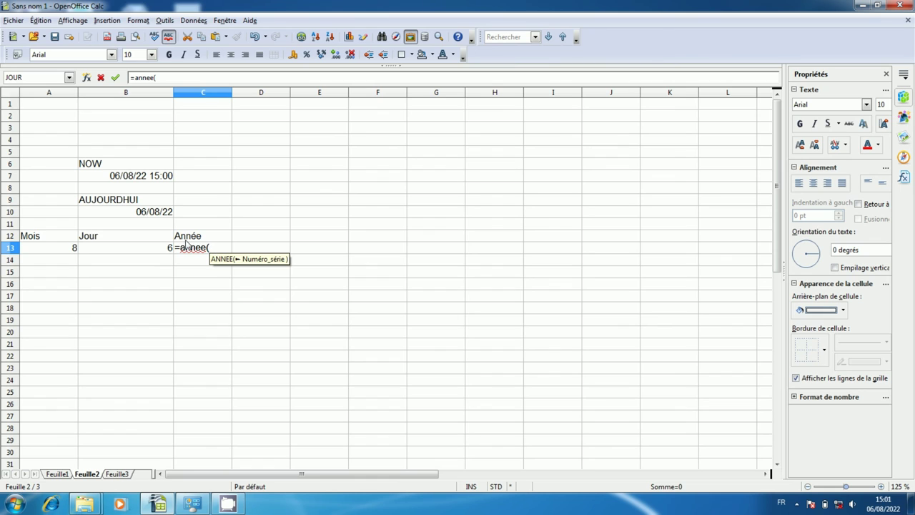
click(142, 215)
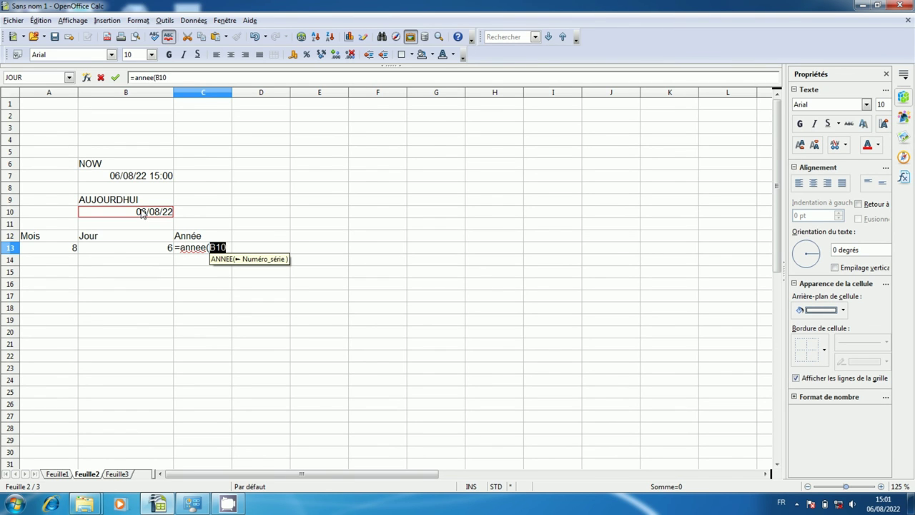
text())
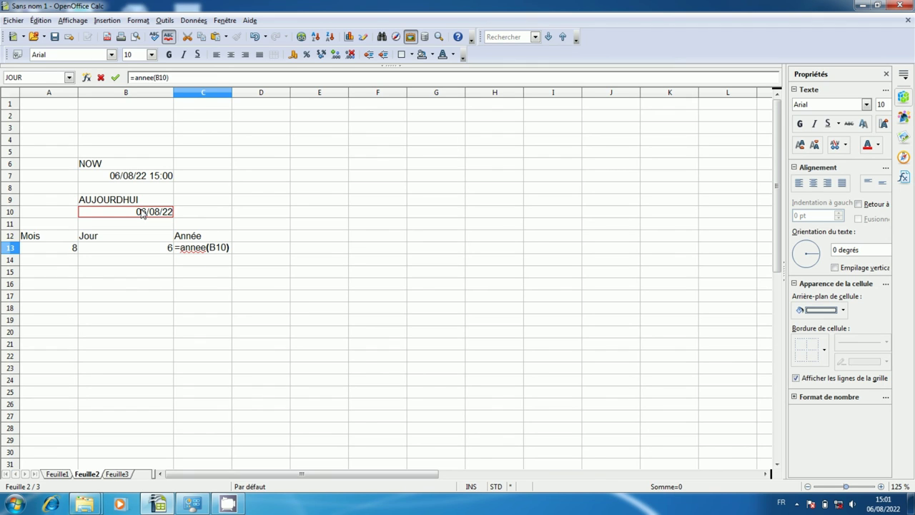
key(Return)
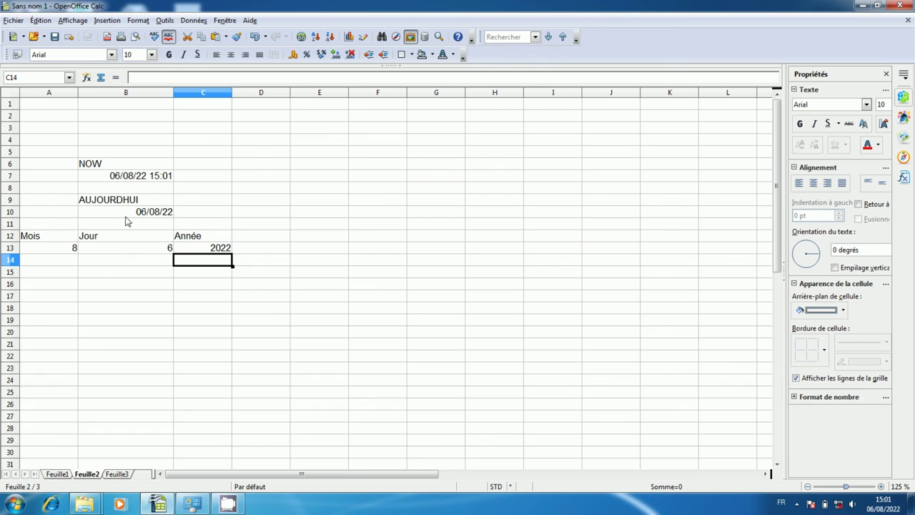
click(378, 262)
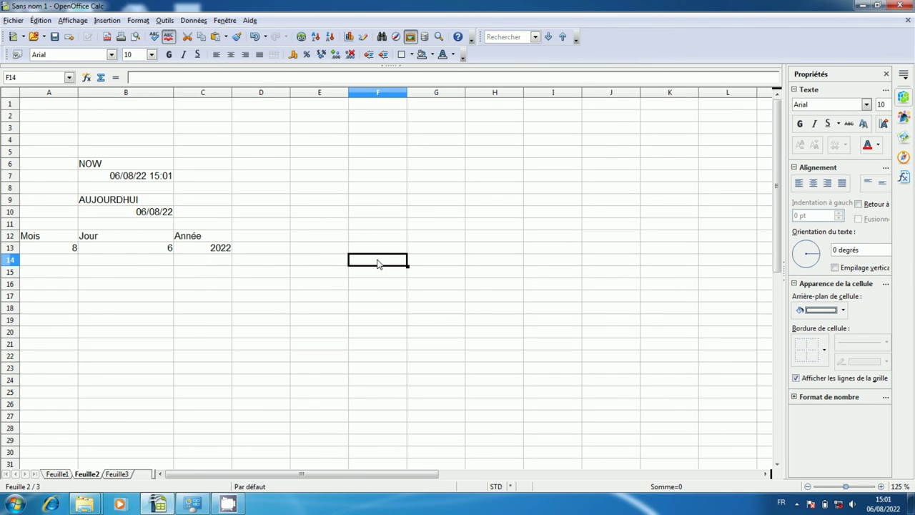